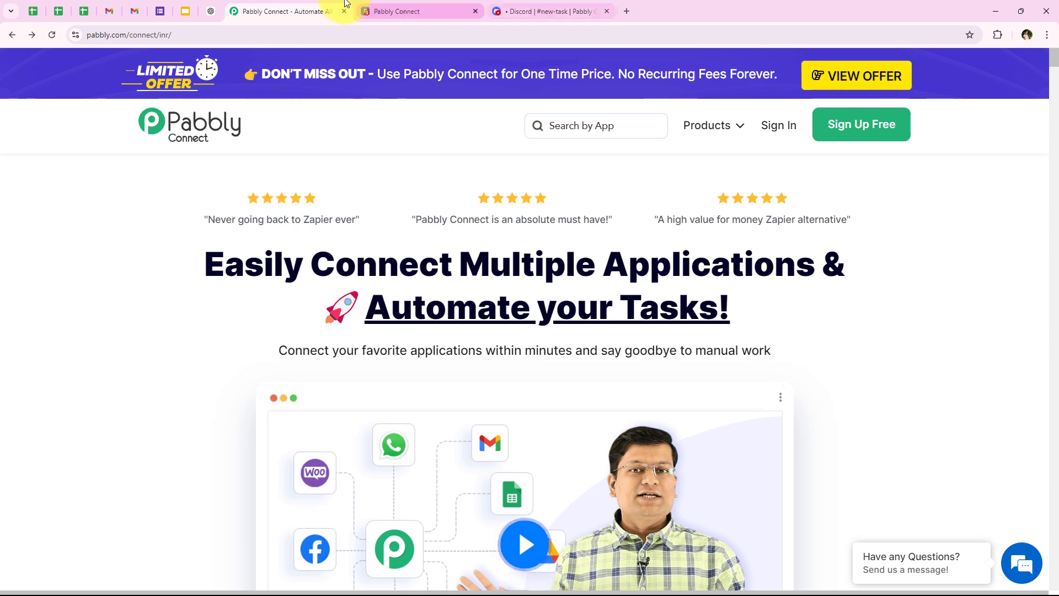
- Look over the Plutio dashboard and the Discord new-task channel, and return to the Pabbly Connect website
{"action": "left_click", "coordinate": [396, 11]}
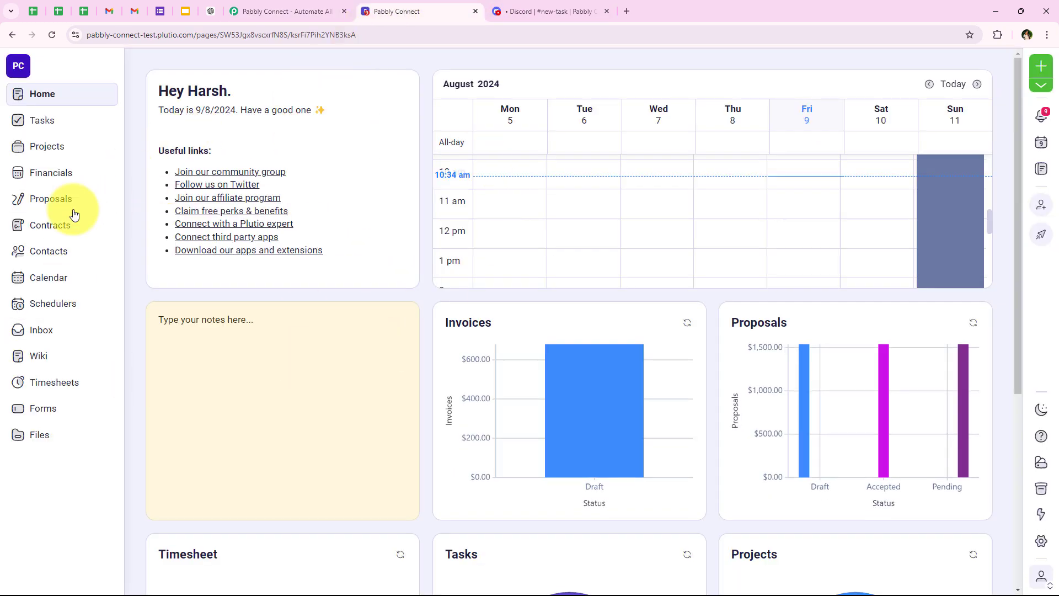
{"action": "left_click", "coordinate": [549, 12]}
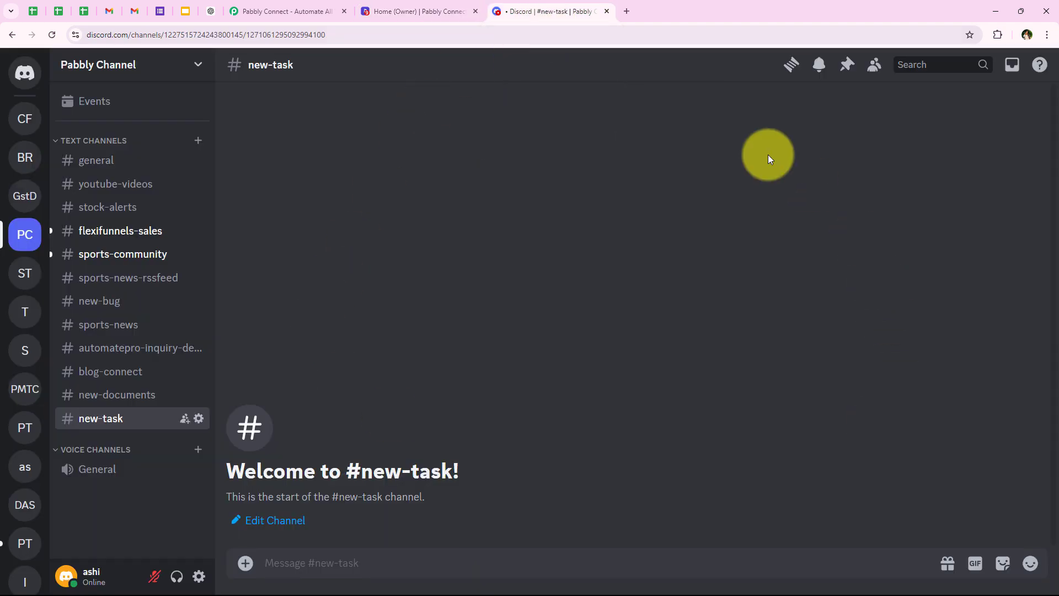
{"action": "left_click", "coordinate": [308, 15]}
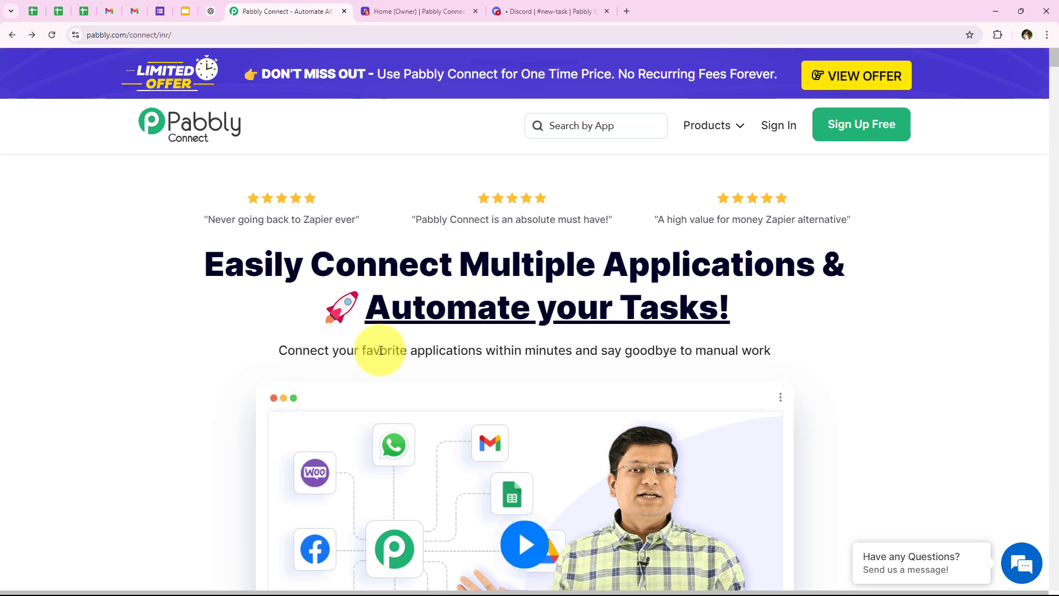
{"action": "left_click", "coordinate": [172, 32]}
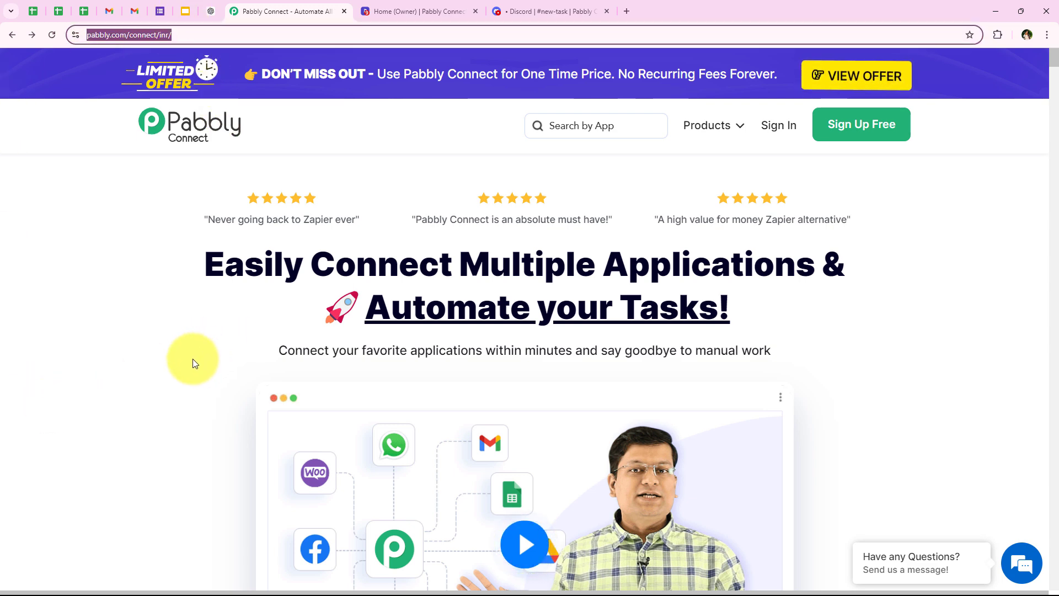
{"action": "left_click", "coordinate": [56, 346]}
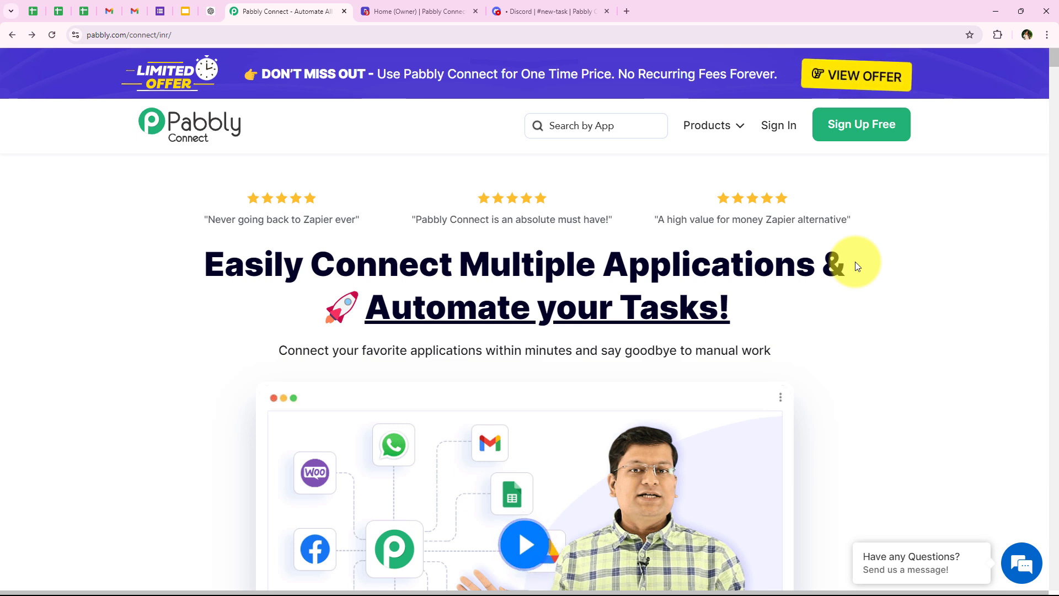
- Sign in to Pabbly and access Pabbly Connect from the list of all Pabbly apps
{"action": "left_click", "coordinate": [779, 125]}
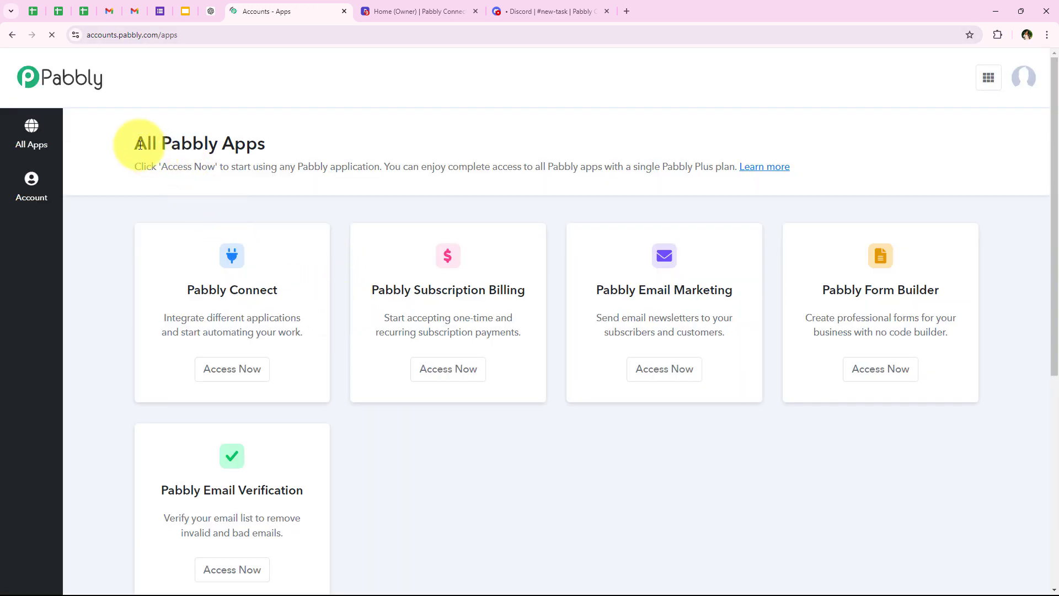
{"action": "left_click_drag", "start_coordinate": [135, 142], "coordinate": [277, 149]}
{"action": "left_click", "coordinate": [283, 144]}
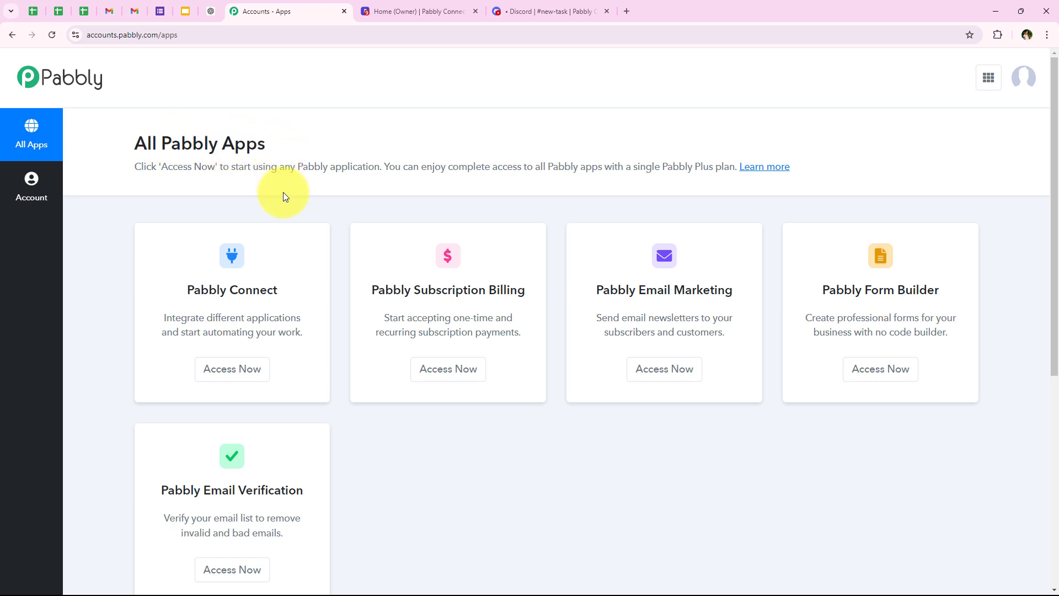
{"action": "scroll", "coordinate": [287, 248], "scroll_direction": "down", "scroll_amount": 1}
{"action": "scroll", "coordinate": [301, 282], "scroll_direction": "up", "scroll_amount": 1}
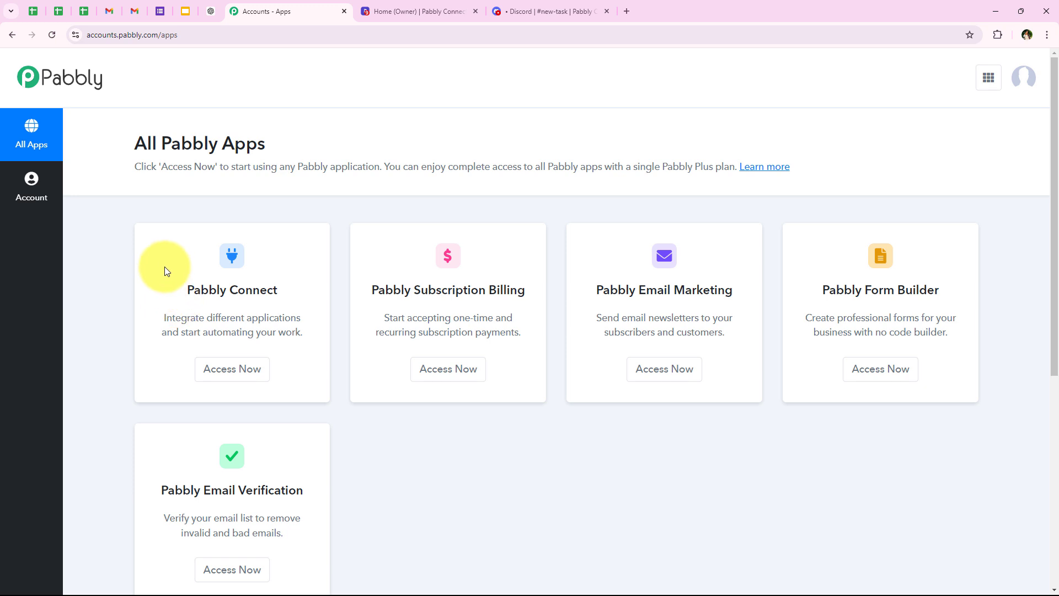
{"action": "left_click_drag", "start_coordinate": [183, 295], "coordinate": [287, 292]}
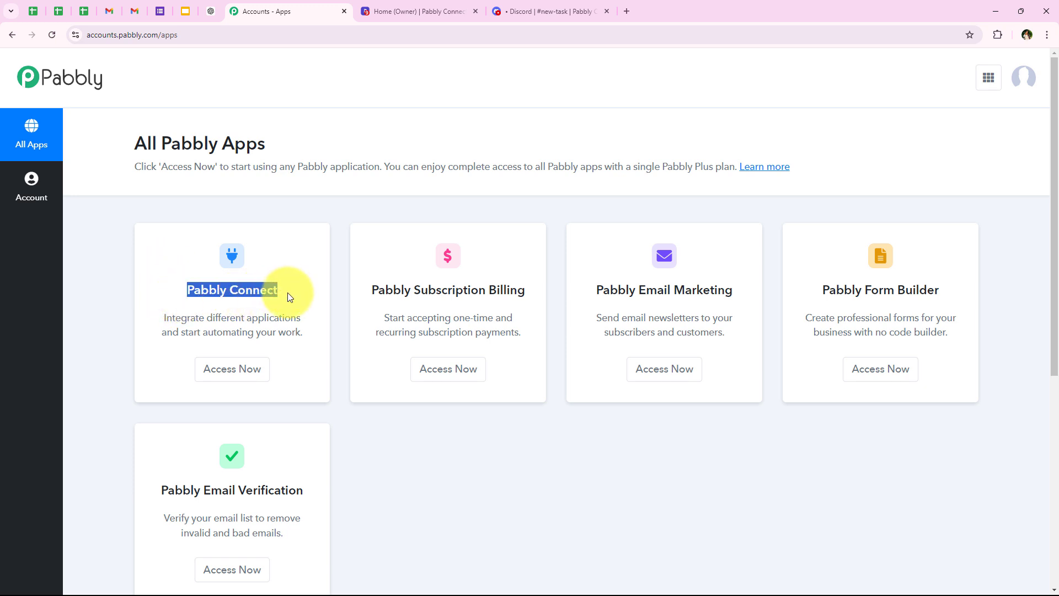
{"action": "left_click", "coordinate": [211, 318]}
{"action": "left_click_drag", "start_coordinate": [211, 319], "coordinate": [305, 316]}
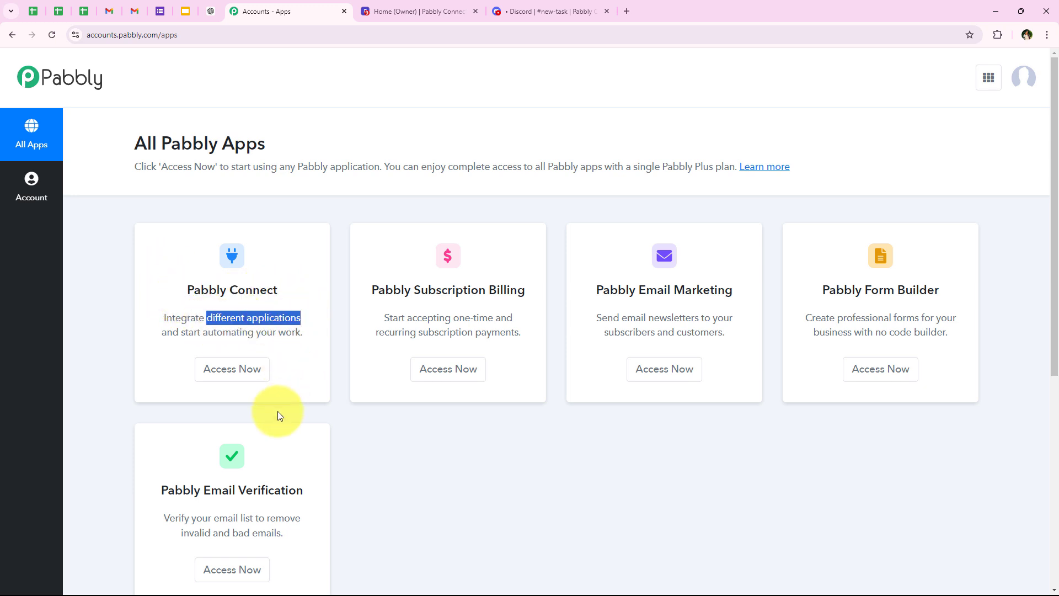
{"action": "left_click", "coordinate": [218, 370]}
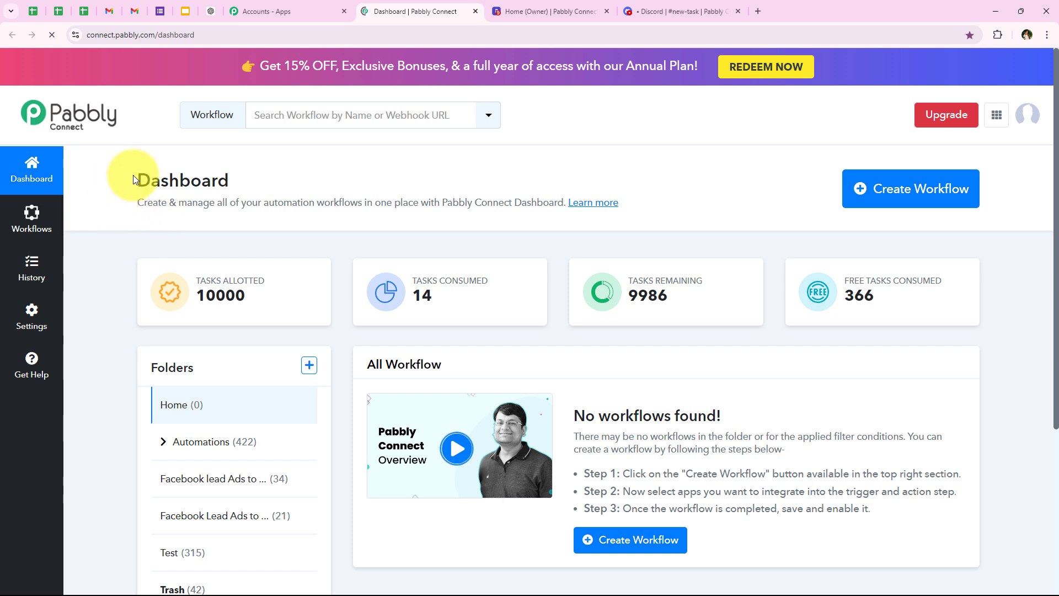
- Create a workflow named "How to Send Discord Channel Notification for Plutio Task" in the Automations folder
{"action": "left_click_drag", "start_coordinate": [135, 177], "coordinate": [239, 179]}
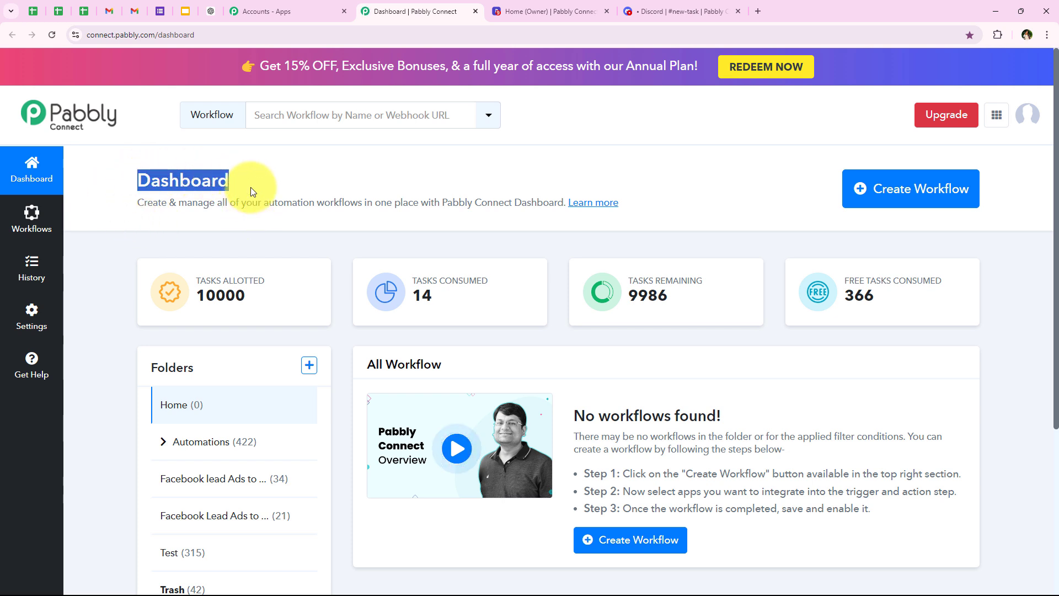
{"action": "left_click", "coordinate": [250, 187]}
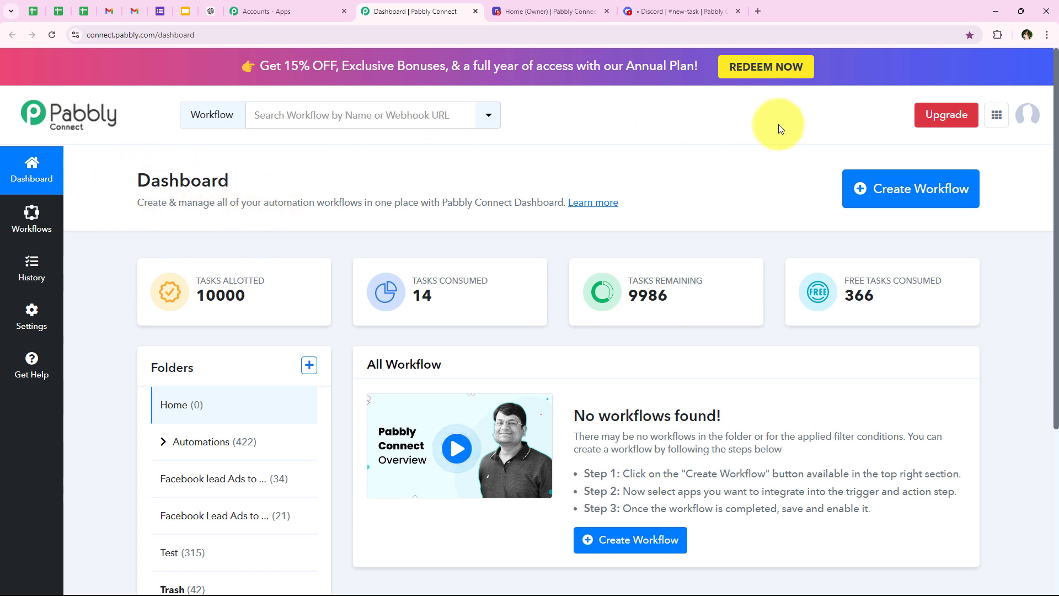
{"action": "left_click", "coordinate": [877, 199]}
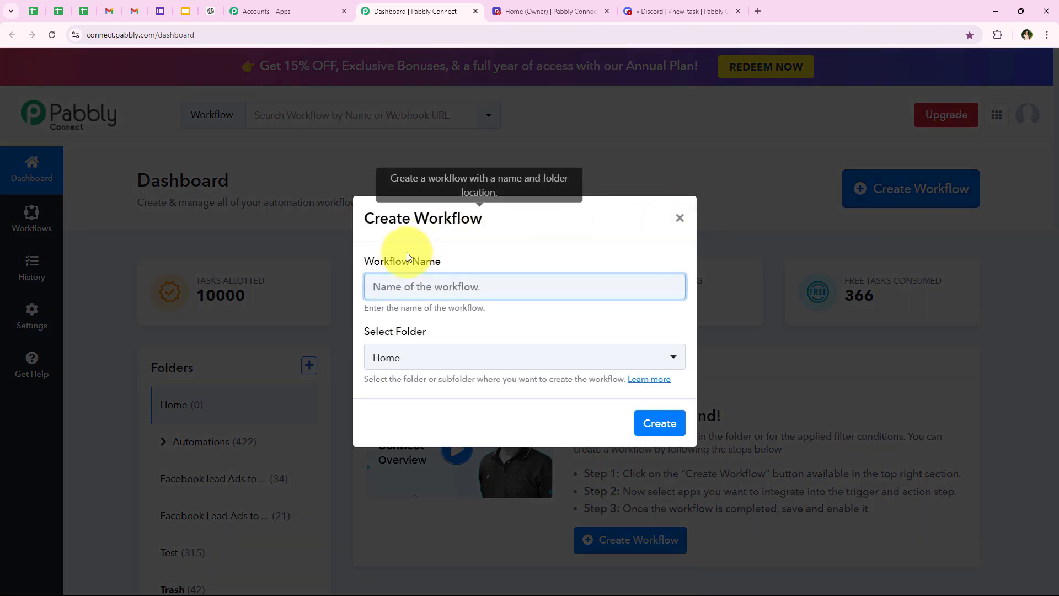
{"action": "double_click", "coordinate": [363, 257]}
{"action": "left_click_drag", "start_coordinate": [436, 263], "coordinate": [435, 264]}
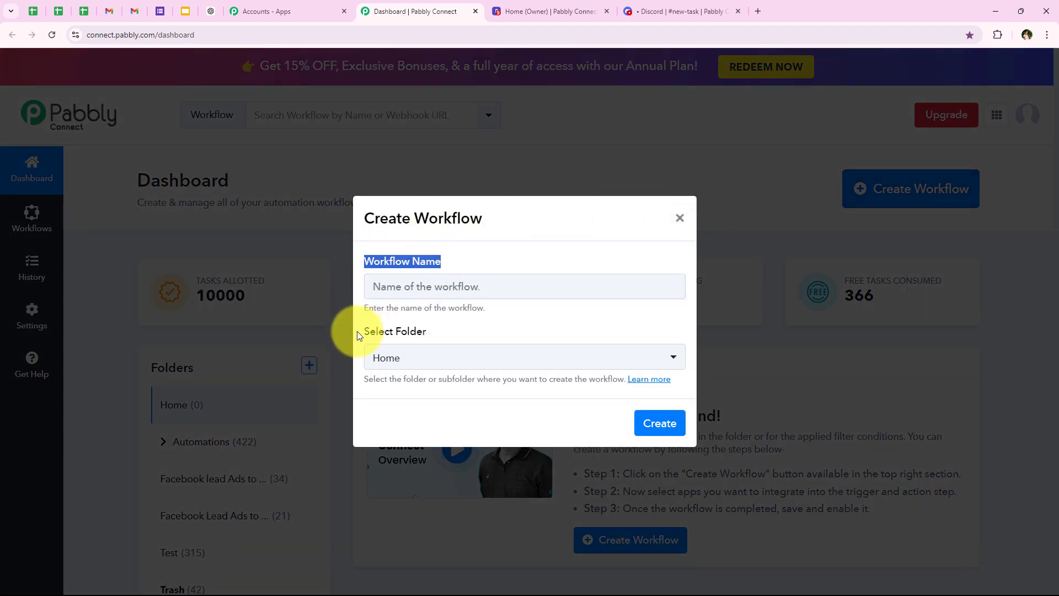
{"action": "left_click_drag", "start_coordinate": [360, 331], "coordinate": [428, 334]}
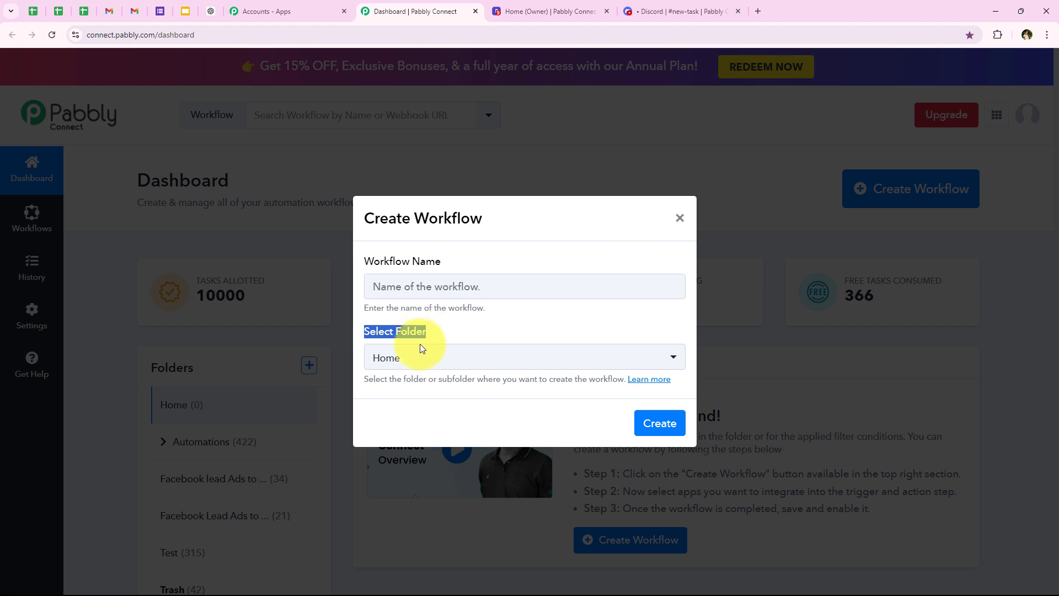
{"action": "left_click", "coordinate": [381, 368]}
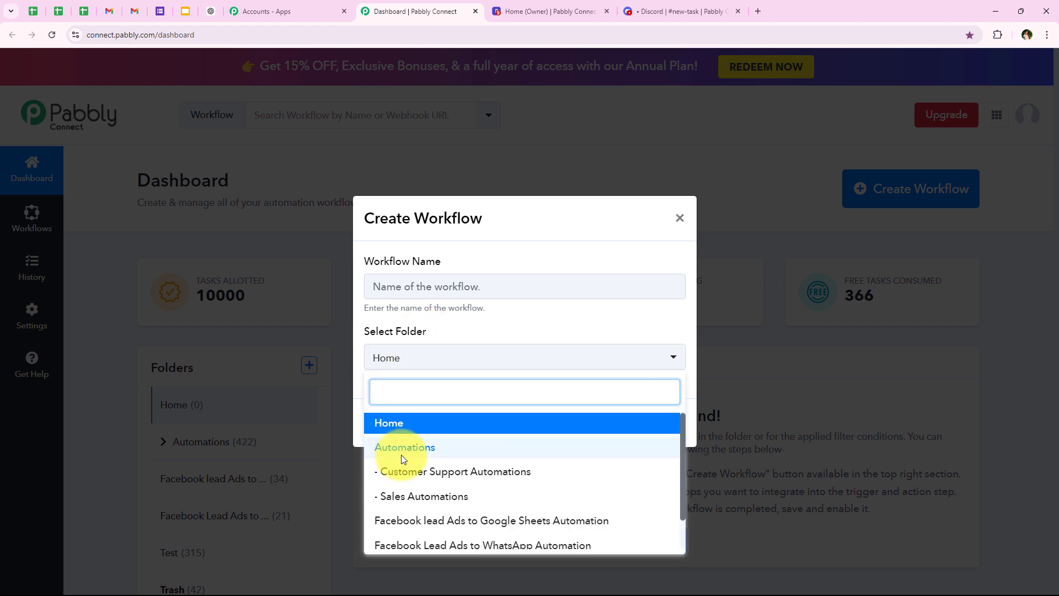
{"action": "left_click", "coordinate": [403, 448]}
{"action": "left_click", "coordinate": [432, 288]}
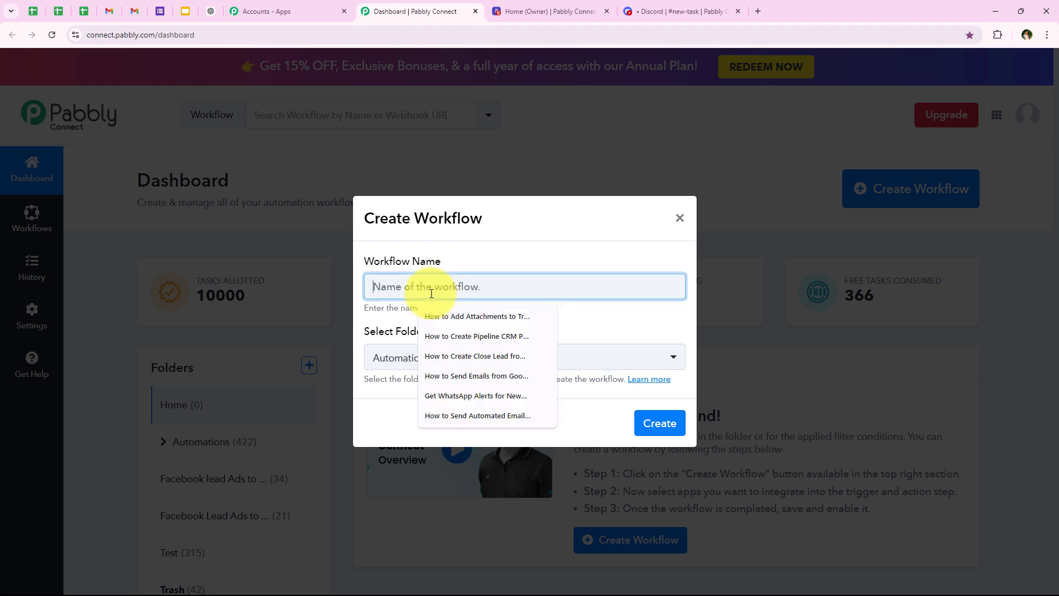
{"action": "type", "text": "How to Send Discord Channel Notification for Plutio Task"}
{"action": "left_click_drag", "start_coordinate": [436, 287], "coordinate": [646, 286]}
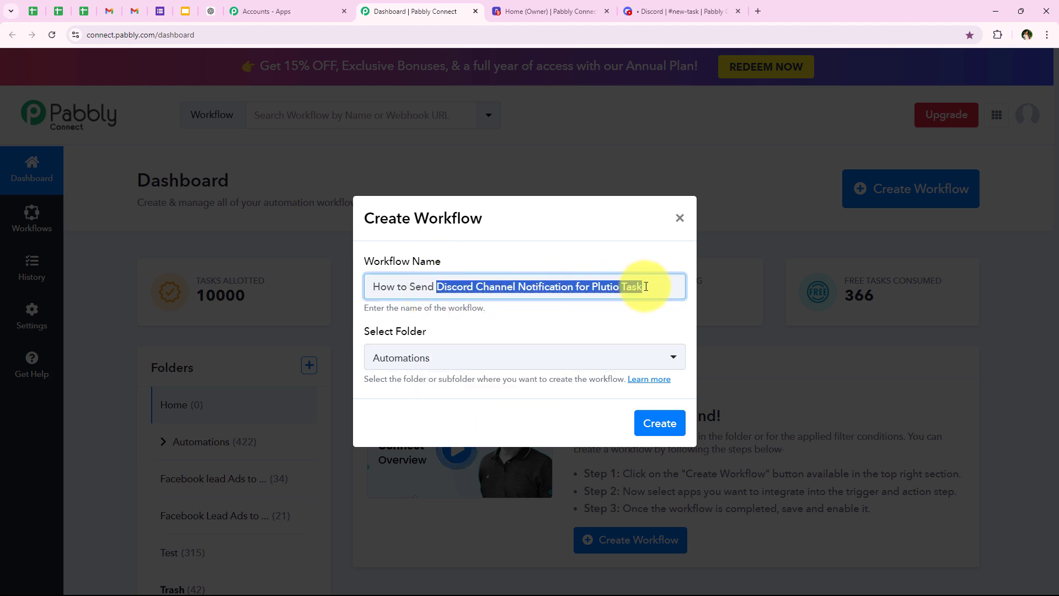
{"action": "left_click", "coordinate": [660, 424]}
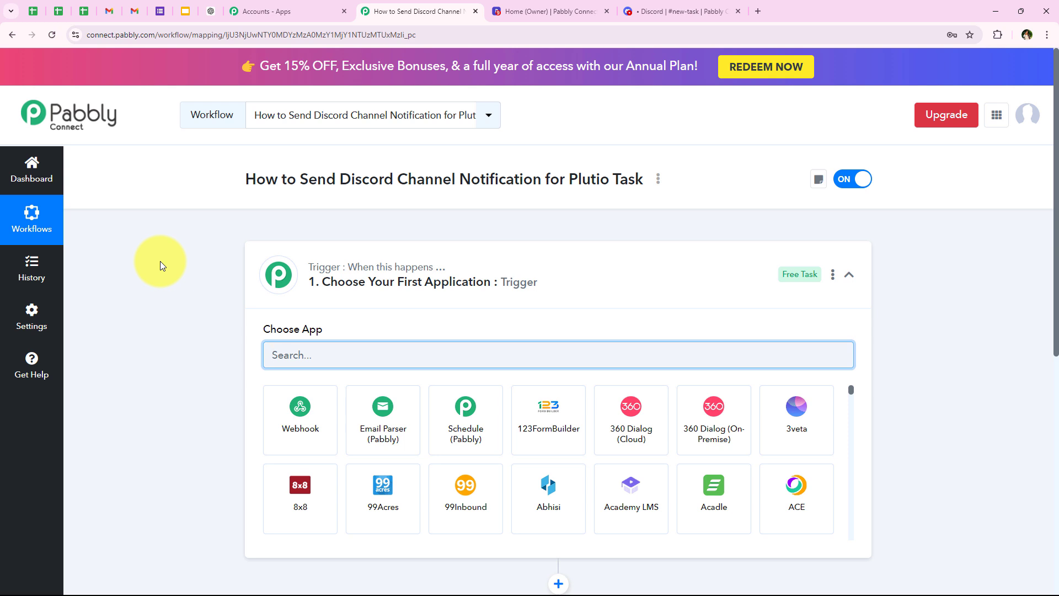
- Set the workflow's trigger application to Plutio with Plutio Notification as the trigger event
{"action": "left_click", "coordinate": [272, 268]}
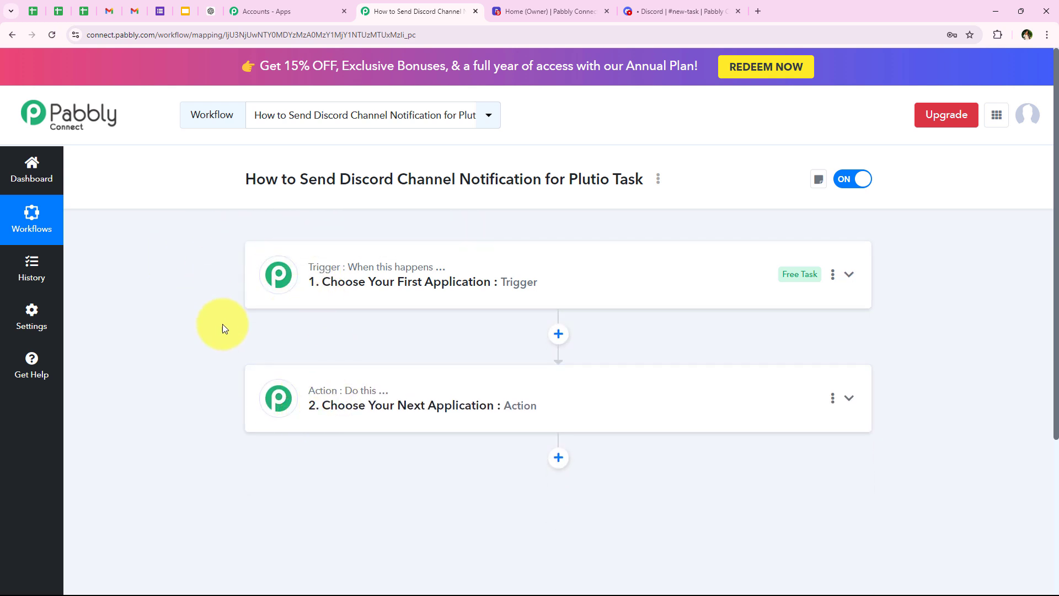
{"action": "mouse_move", "coordinate": [384, 270]}
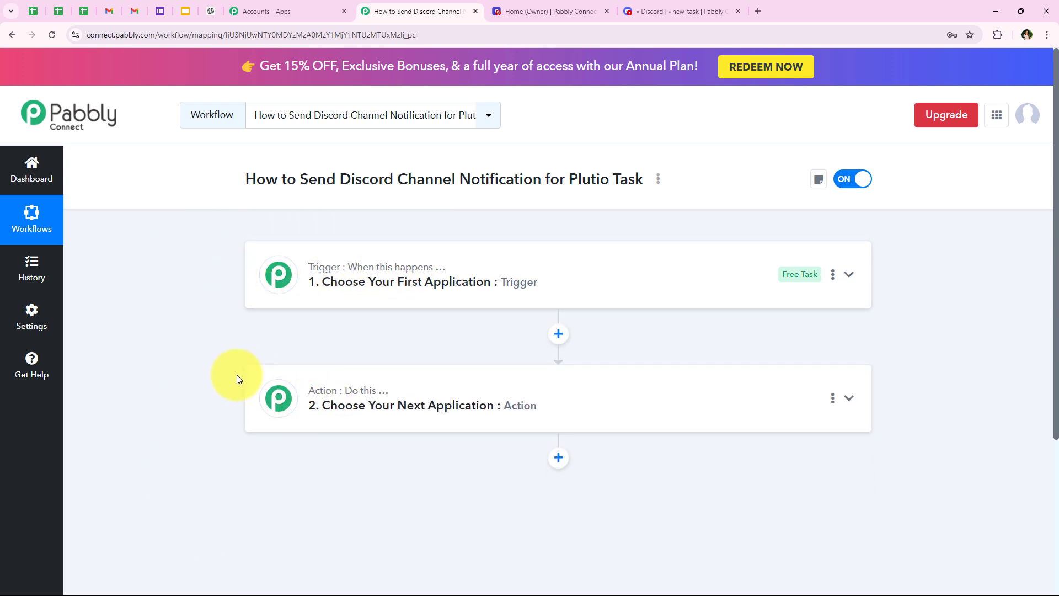
{"action": "mouse_move", "coordinate": [370, 391]}
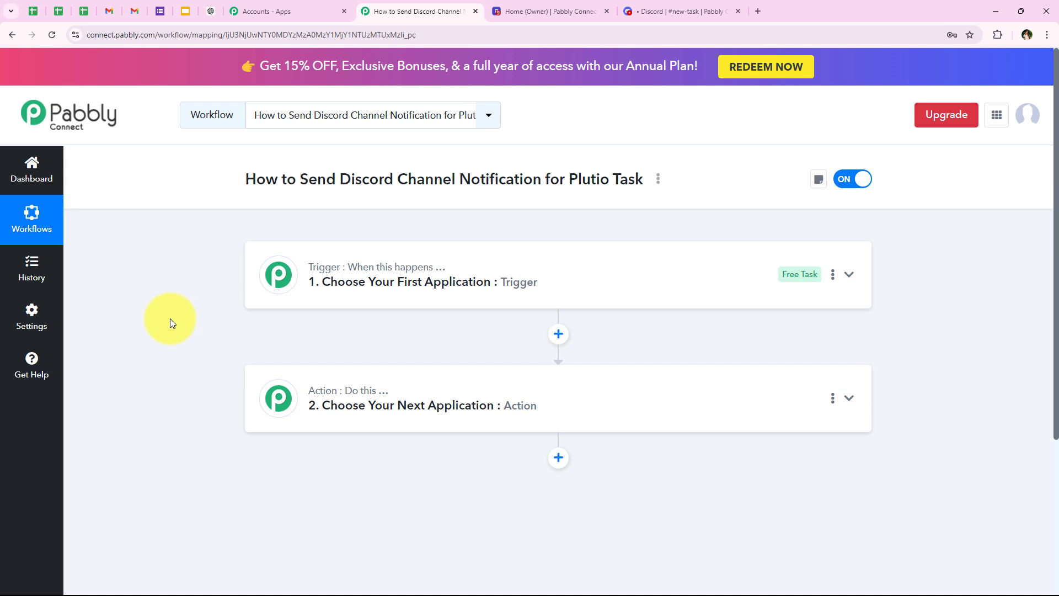
{"action": "left_click", "coordinate": [329, 280]}
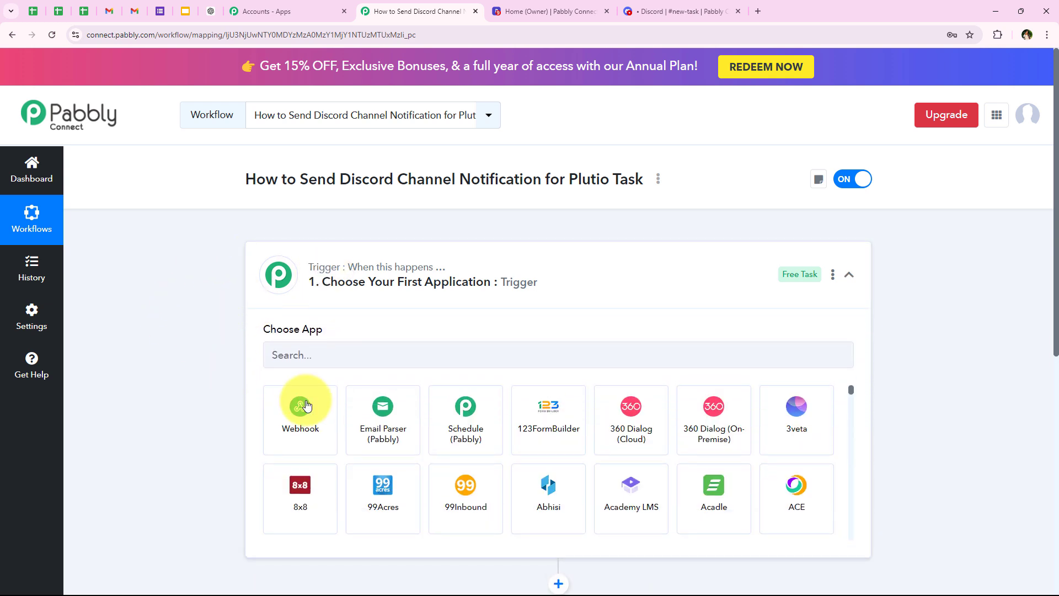
{"action": "left_click", "coordinate": [368, 354]}
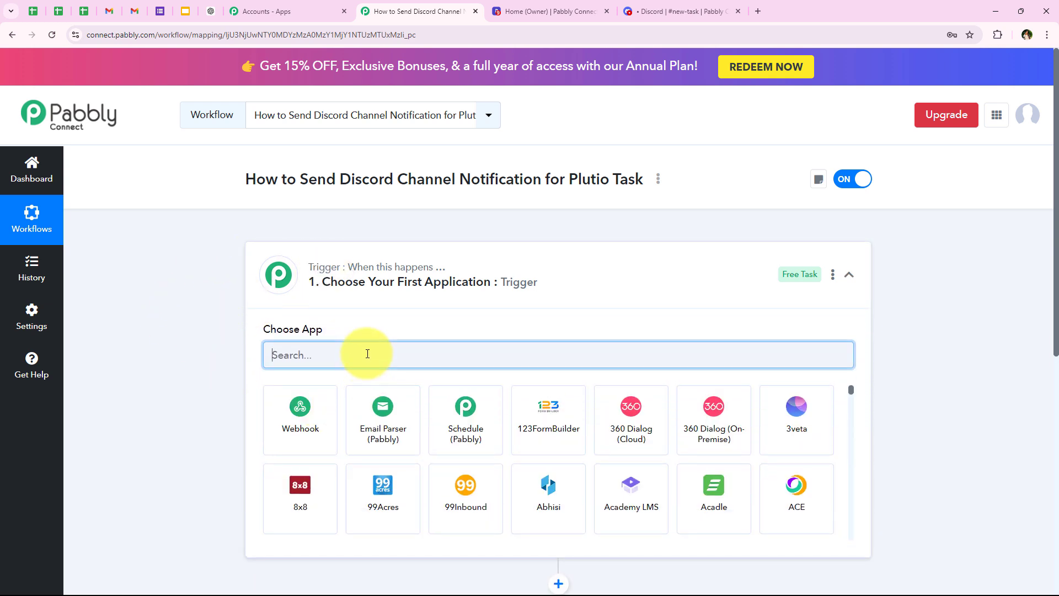
{"action": "type", "text": "Plutio"}
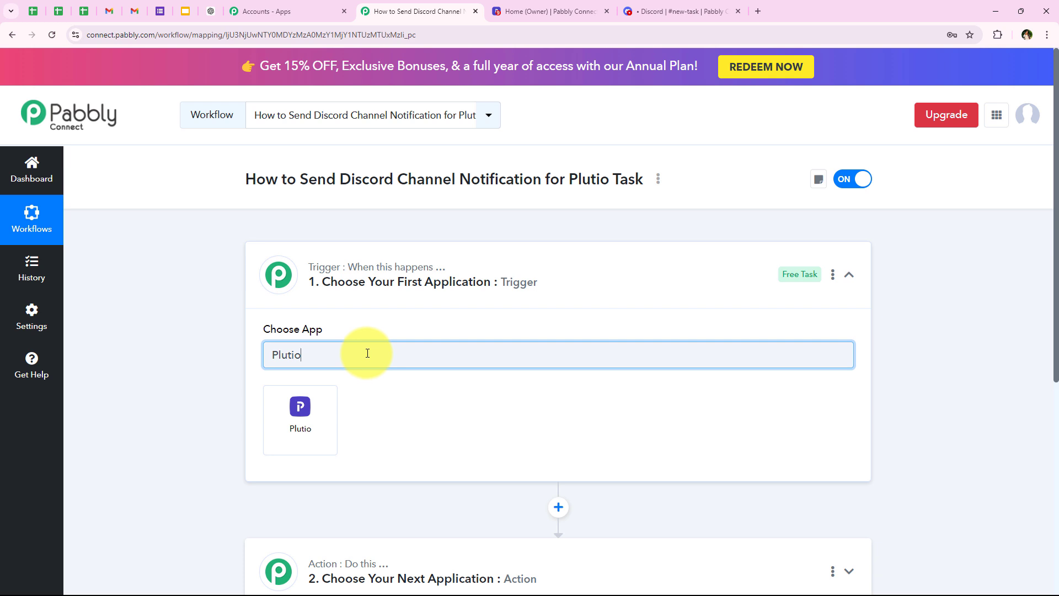
{"action": "left_click", "coordinate": [286, 424]}
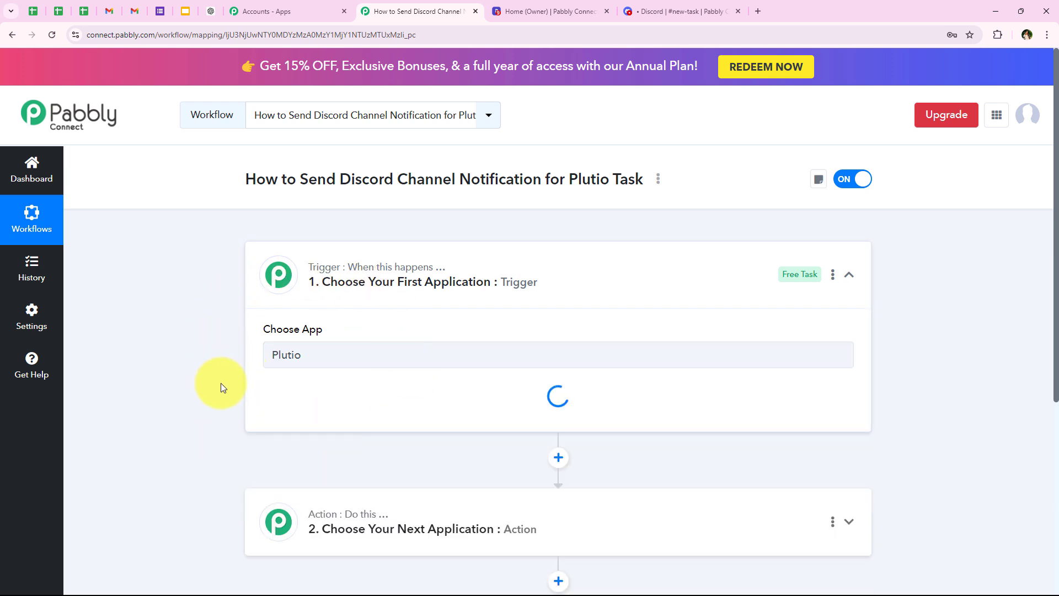
{"action": "left_click_drag", "start_coordinate": [263, 391], "coordinate": [360, 410]}
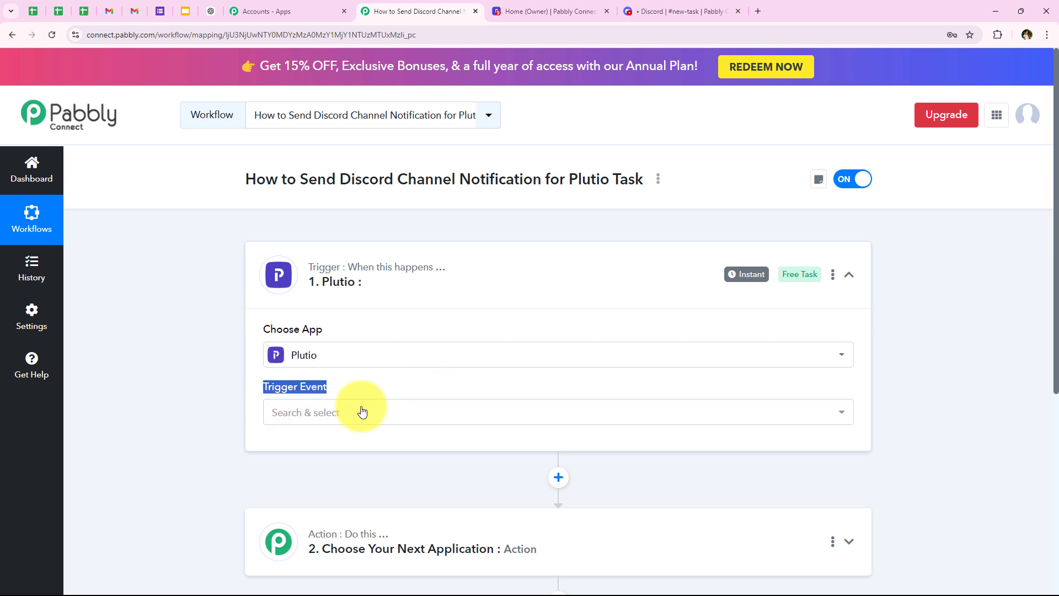
{"action": "left_click", "coordinate": [308, 412]}
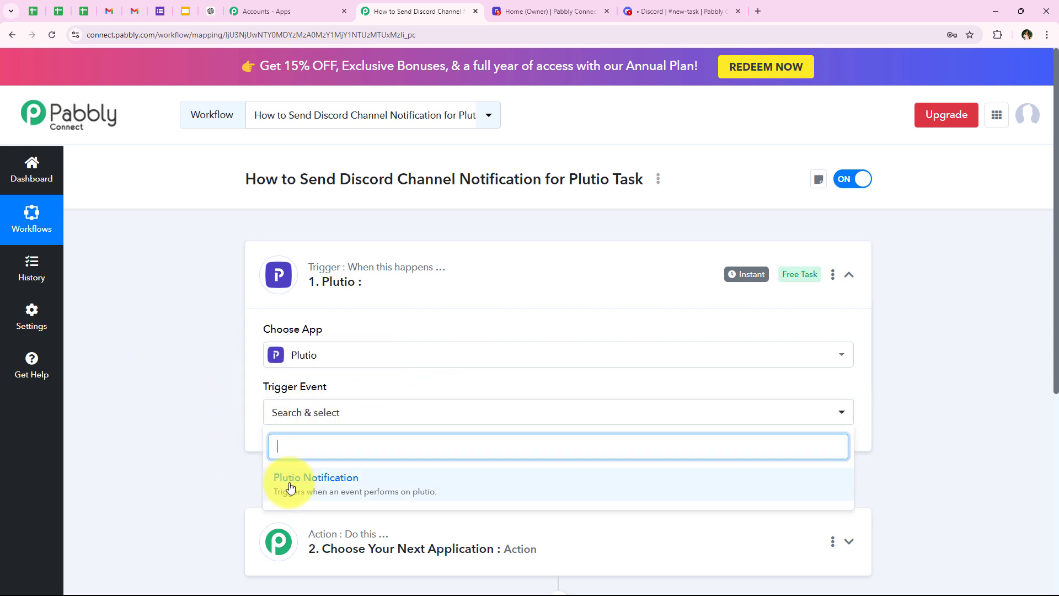
{"action": "left_click", "coordinate": [391, 484]}
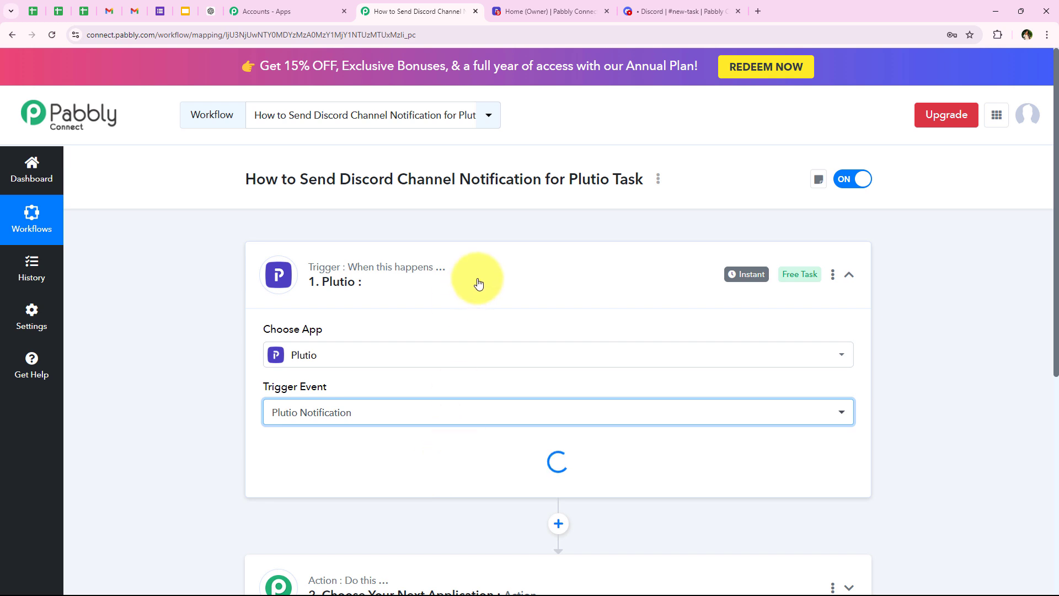
- Copy the Plutio trigger's webhook URL, review its setup instructions, and switch to the Plutio dashboard
{"action": "scroll", "coordinate": [483, 269], "scroll_direction": "down", "scroll_amount": 3}
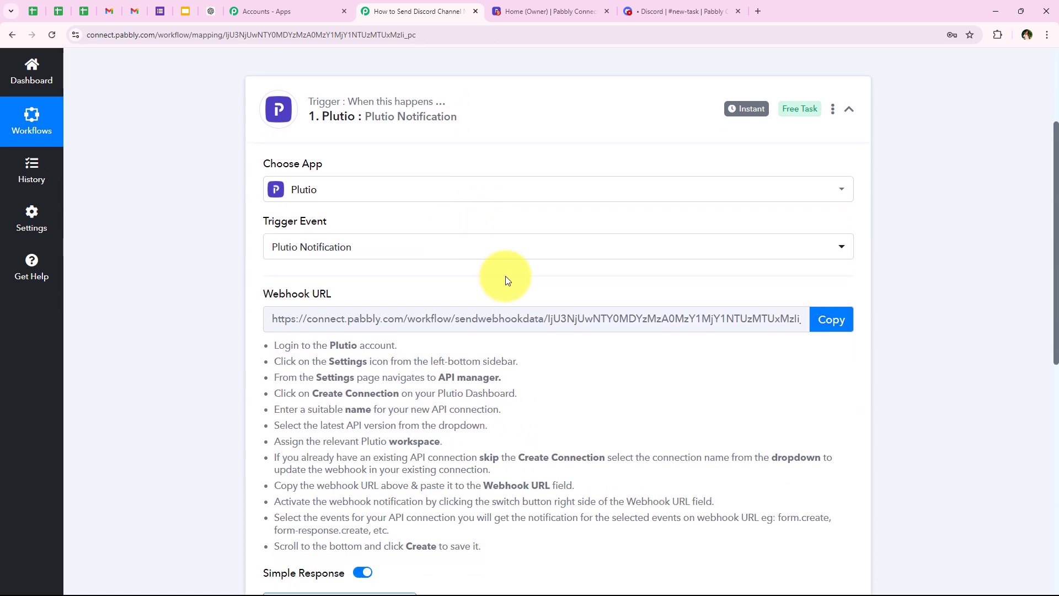
{"action": "scroll", "coordinate": [336, 343], "scroll_direction": "down", "scroll_amount": 1}
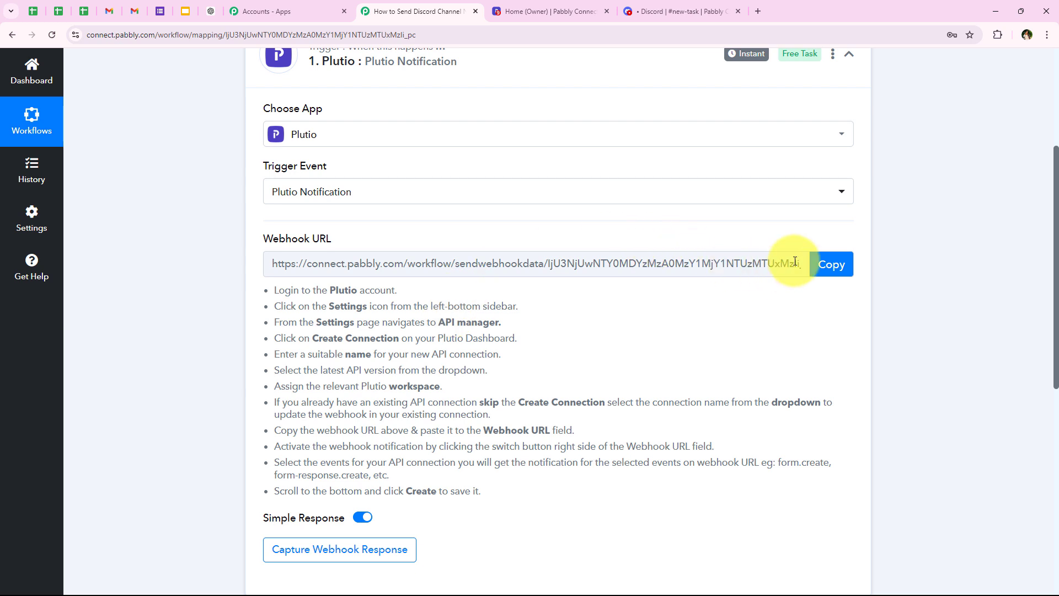
{"action": "left_click", "coordinate": [831, 264]}
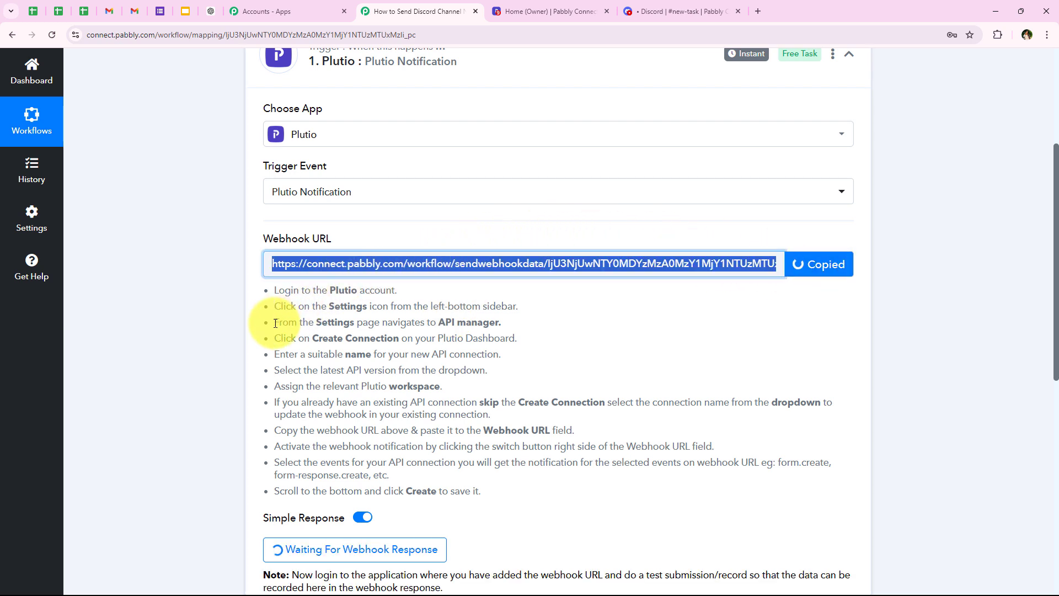
{"action": "left_click_drag", "start_coordinate": [271, 289], "coordinate": [513, 491]}
{"action": "left_click", "coordinate": [343, 324]}
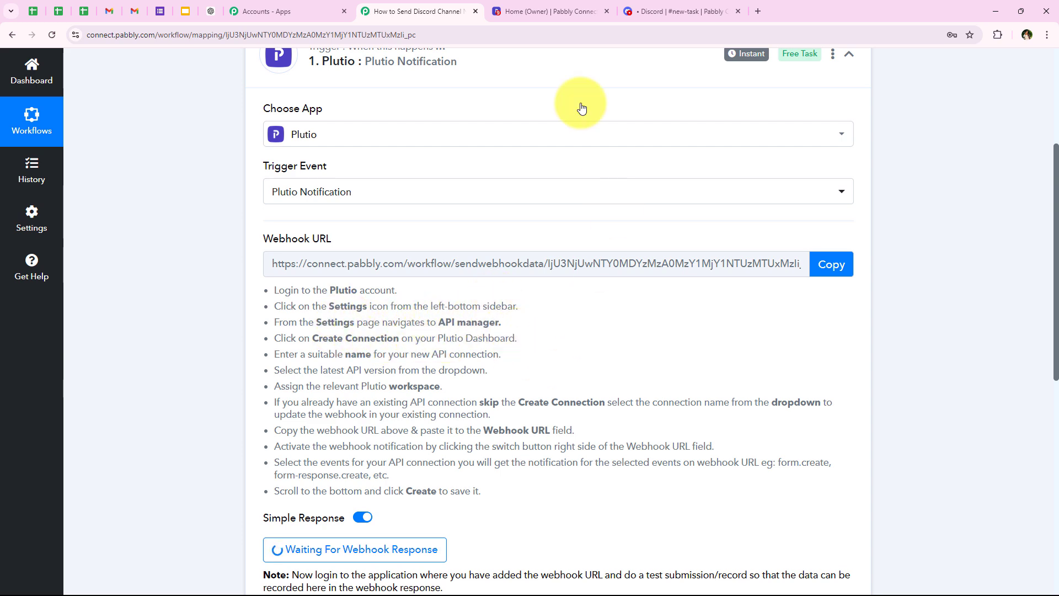
{"action": "left_click", "coordinate": [563, 12]}
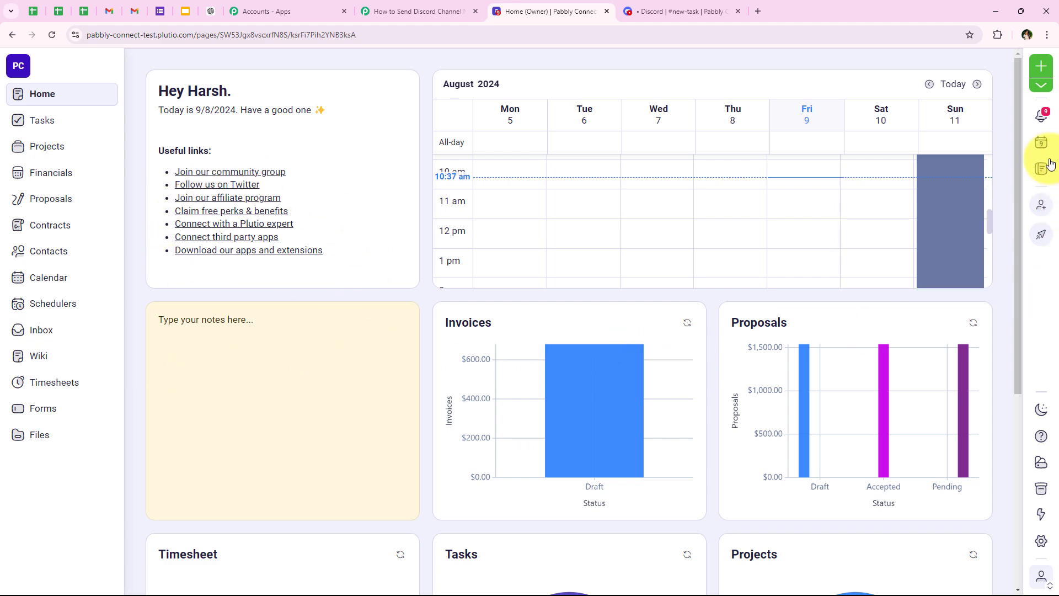
- Start a new API connection in Plutio's API manager, named Testing, with API version 1.10 and the Pabbly Connect workspace
{"action": "left_click", "coordinate": [1045, 541]}
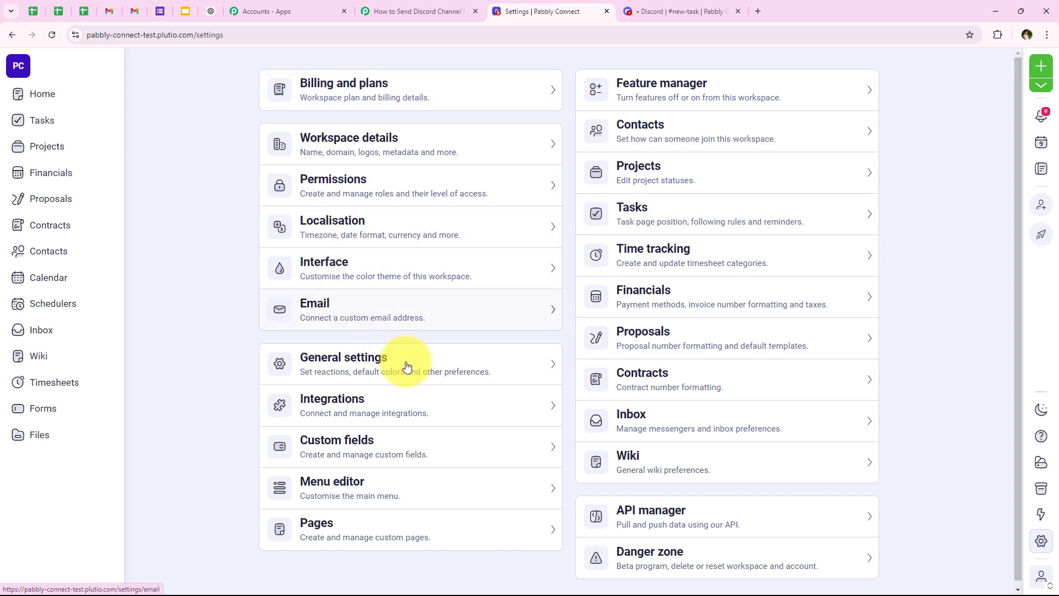
{"action": "left_click", "coordinate": [601, 510]}
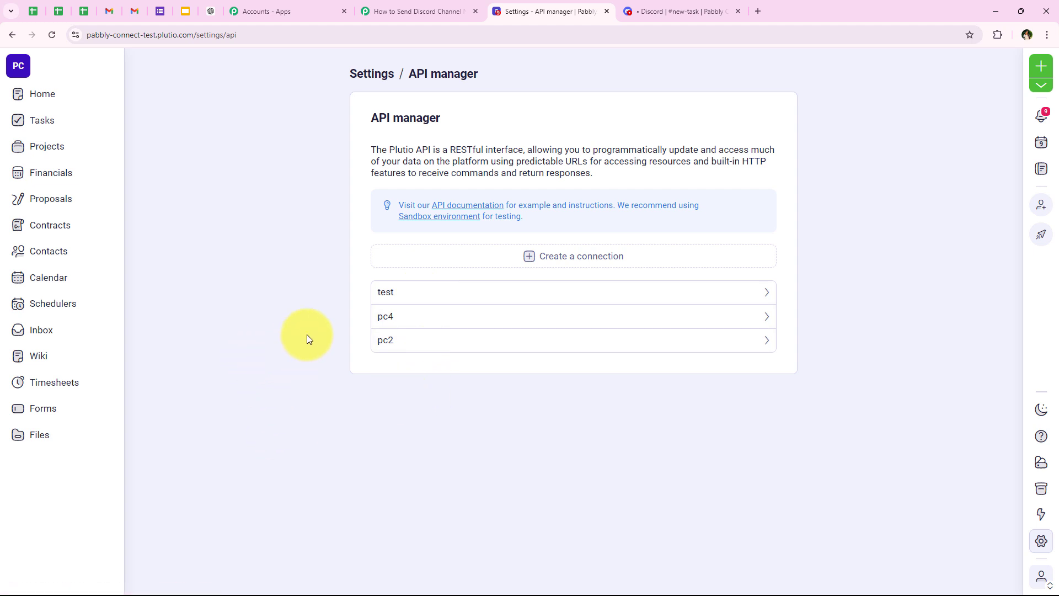
{"action": "left_click", "coordinate": [586, 268]}
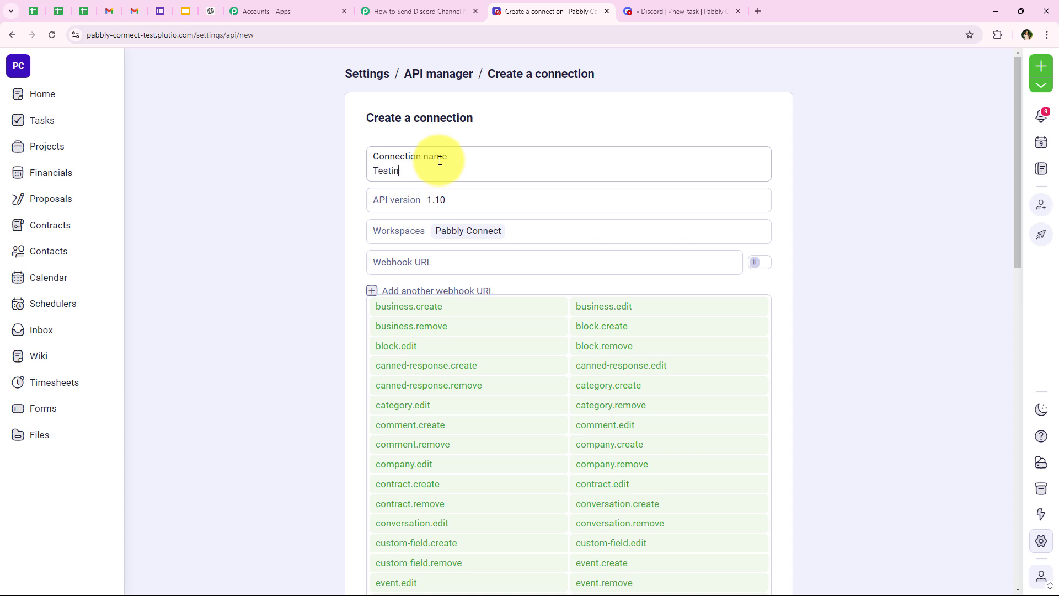
{"action": "left_click", "coordinate": [415, 205]}
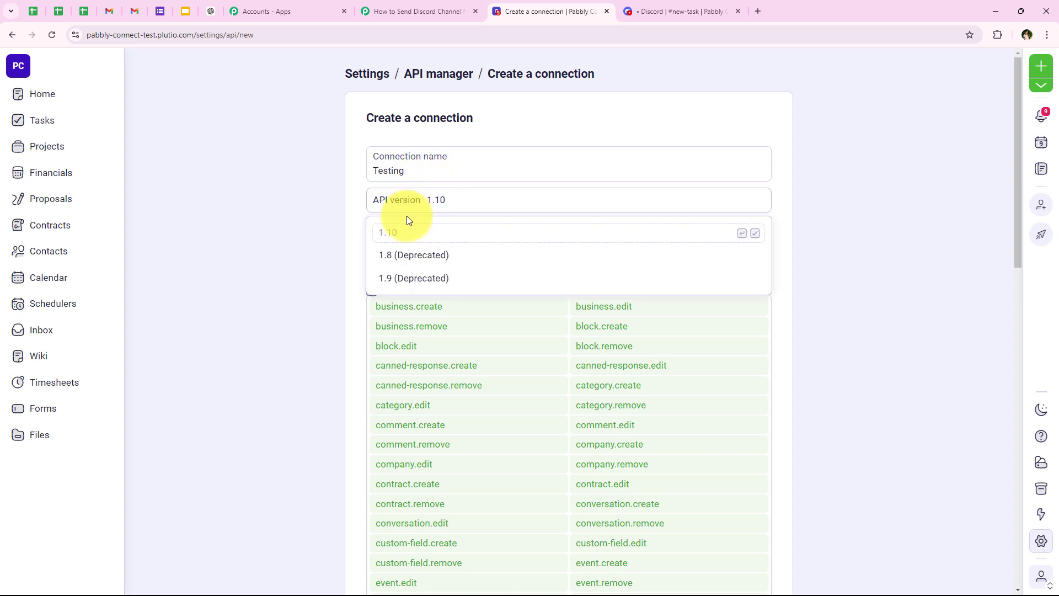
{"action": "left_click", "coordinate": [344, 257]}
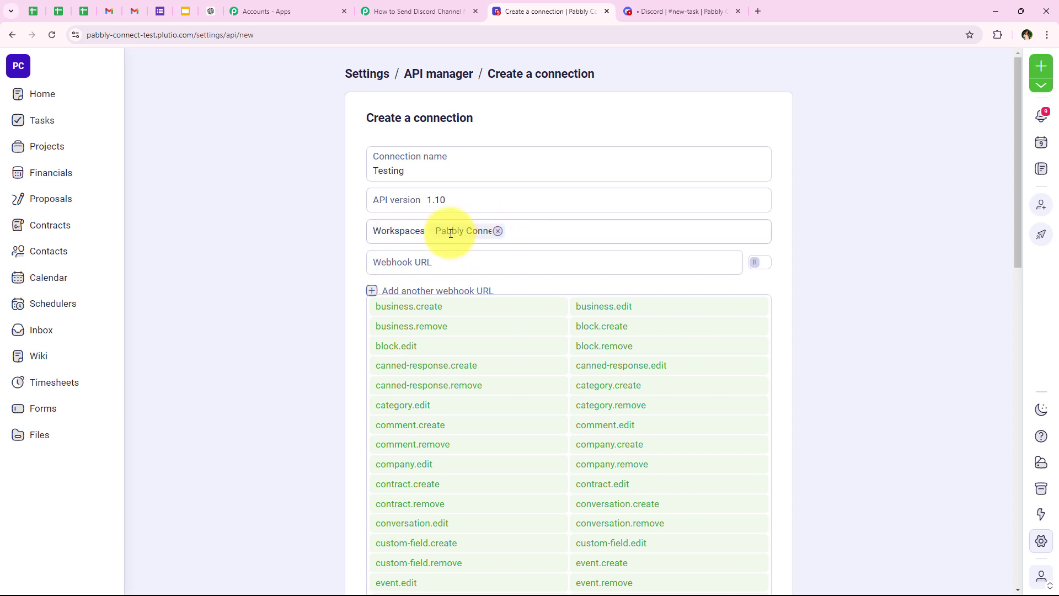
{"action": "left_click", "coordinate": [518, 234]}
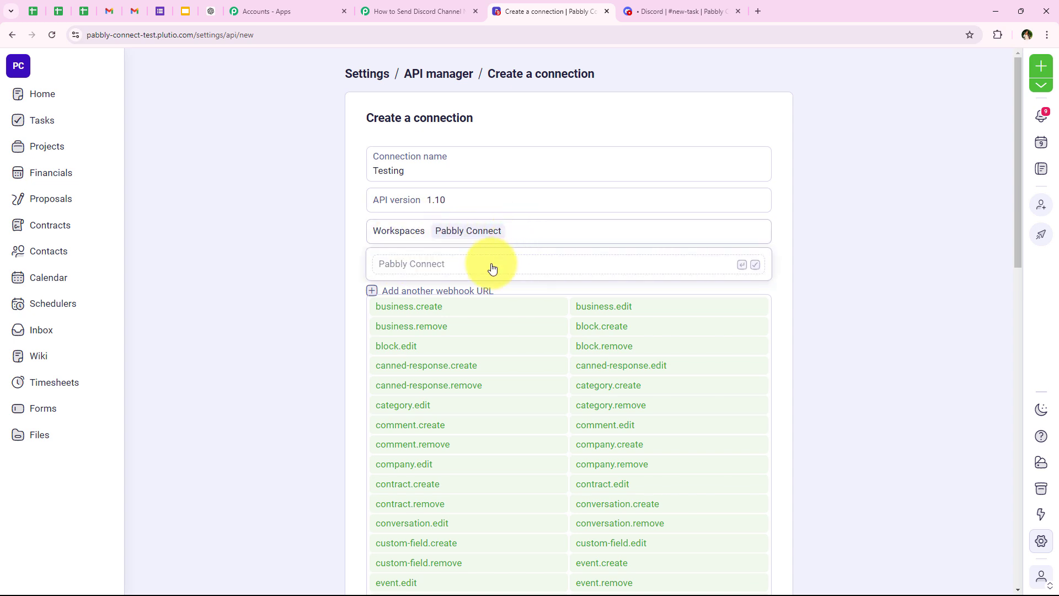
{"action": "left_click", "coordinate": [358, 259]}
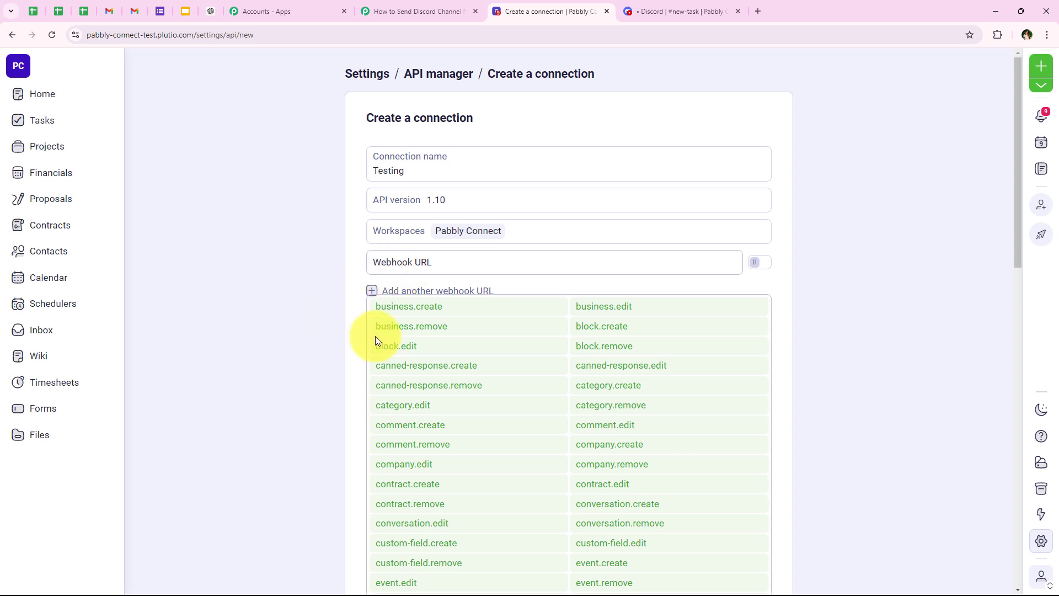
- Paste the copied Pabbly webhook URL into the new connection's Webhook URL field
{"action": "scroll", "coordinate": [367, 331], "scroll_direction": "down", "scroll_amount": 2}
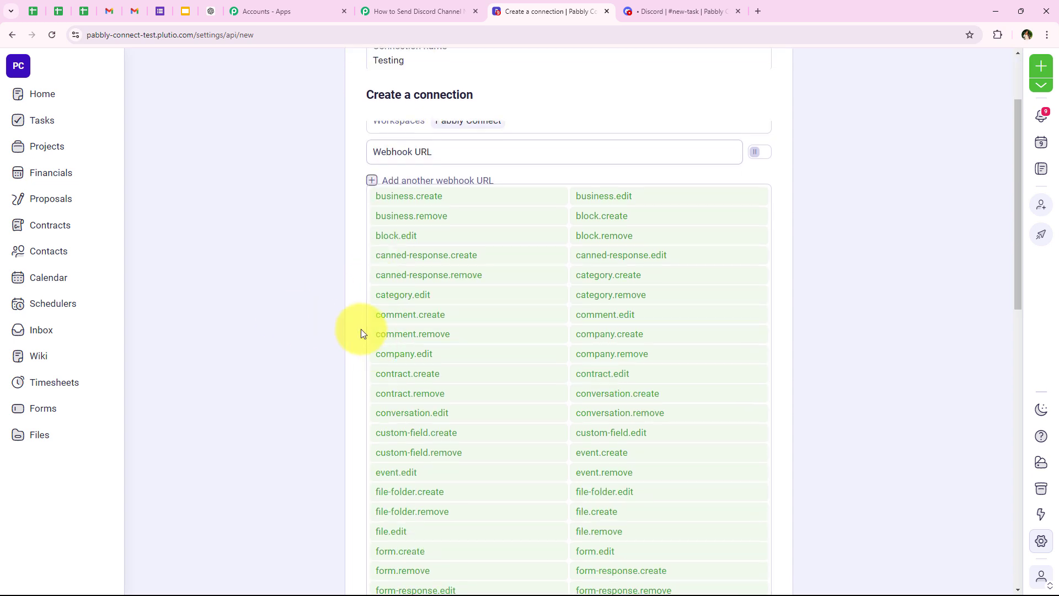
{"action": "right_click", "coordinate": [440, 157]}
{"action": "left_click", "coordinate": [487, 264]}
{"action": "scroll", "coordinate": [383, 288], "scroll_direction": "up", "scroll_amount": 2}
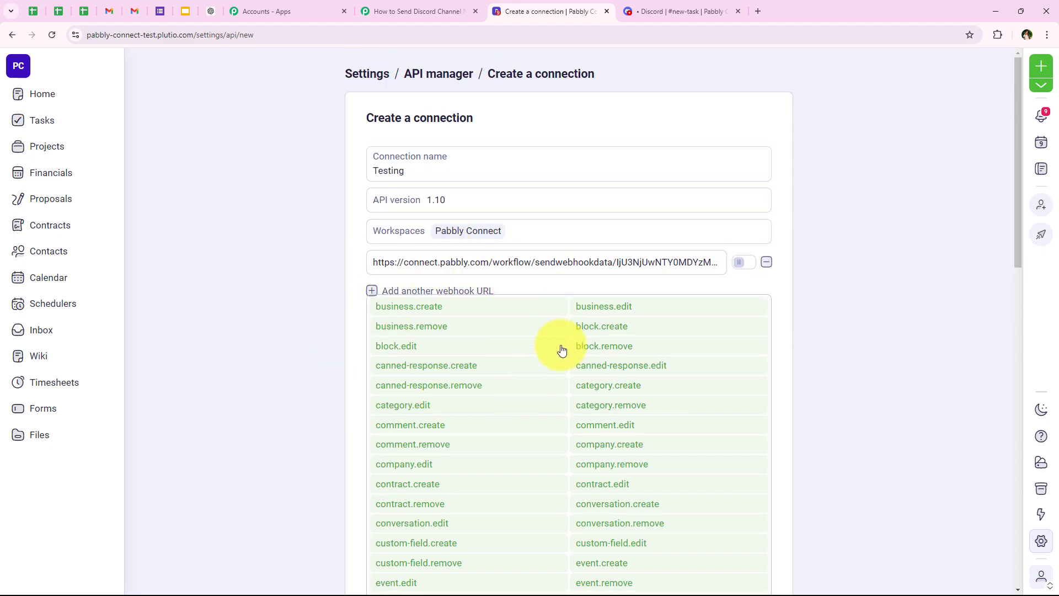
{"action": "scroll", "coordinate": [539, 406], "scroll_direction": "down", "scroll_amount": 2}
{"action": "scroll", "coordinate": [499, 156], "scroll_direction": "up", "scroll_amount": 4}
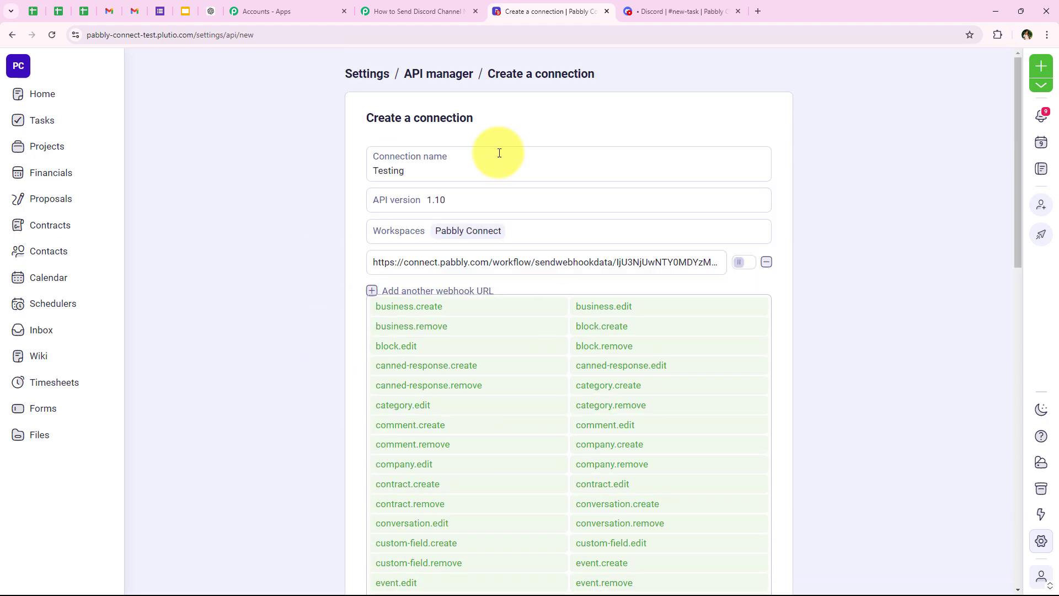
- Check the example events in the Pabbly trigger instructions, and create the Plutio connection with all listed events kept
{"action": "left_click", "coordinate": [419, 11]}
{"action": "left_click_drag", "start_coordinate": [775, 462], "coordinate": [390, 475]}
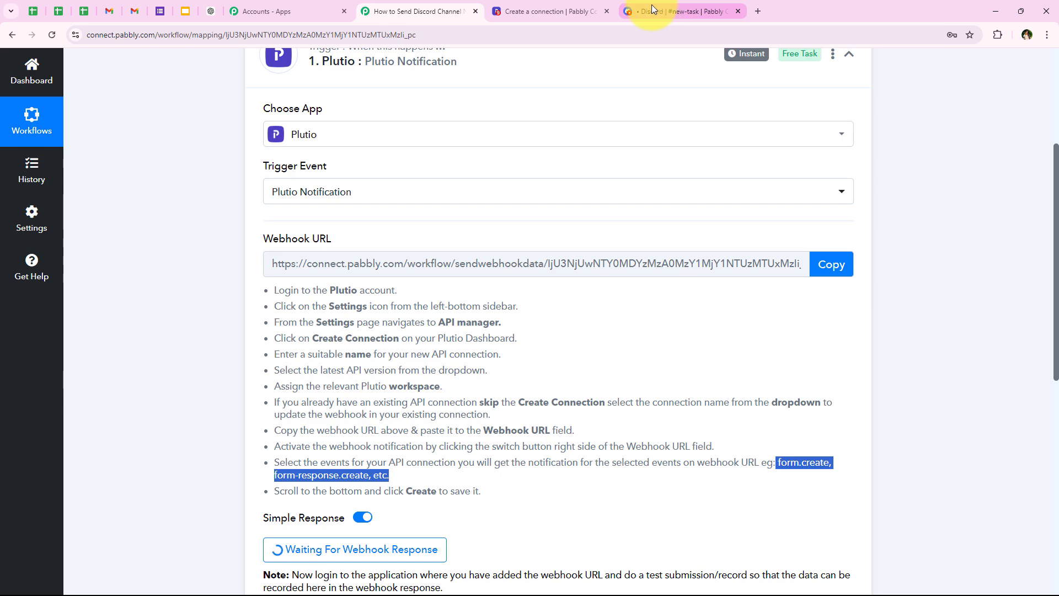
{"action": "left_click", "coordinate": [495, 5]}
{"action": "scroll", "coordinate": [337, 397], "scroll_direction": "down", "scroll_amount": 8}
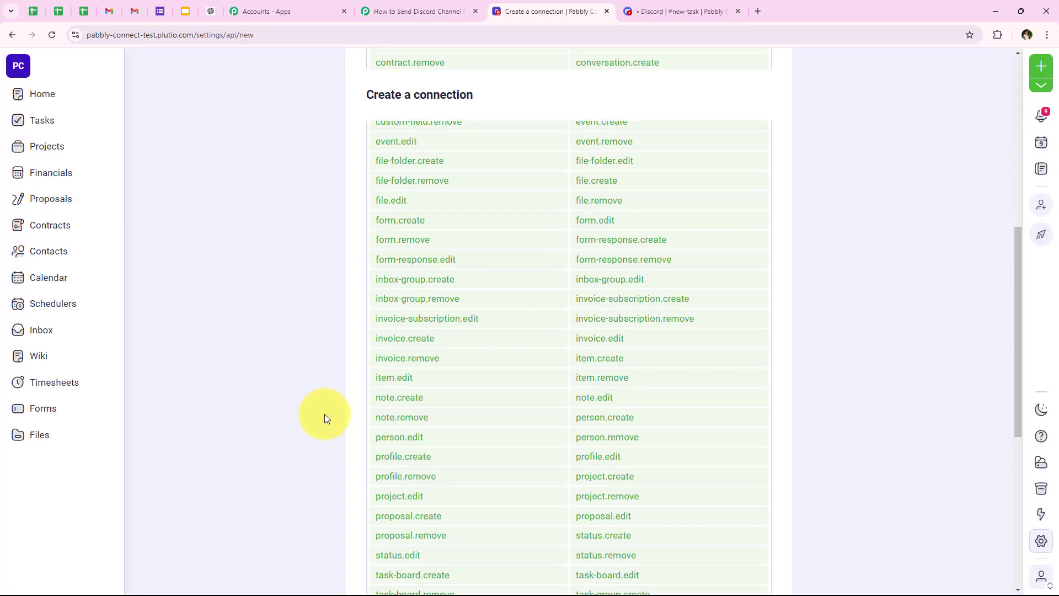
{"action": "scroll", "coordinate": [324, 423], "scroll_direction": "up", "scroll_amount": 10}
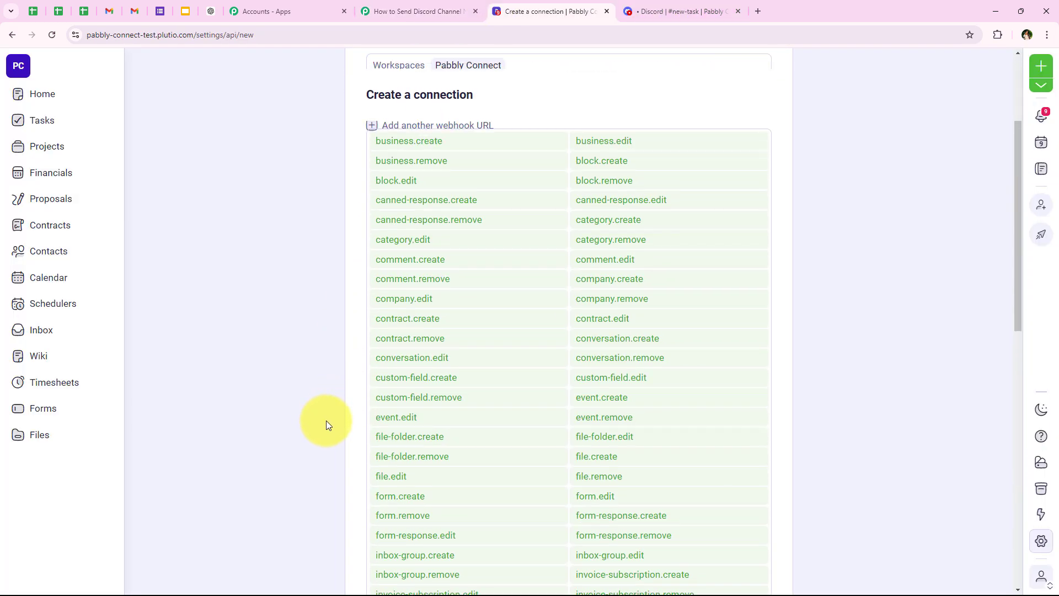
{"action": "scroll", "coordinate": [815, 327], "scroll_direction": "down", "scroll_amount": 12}
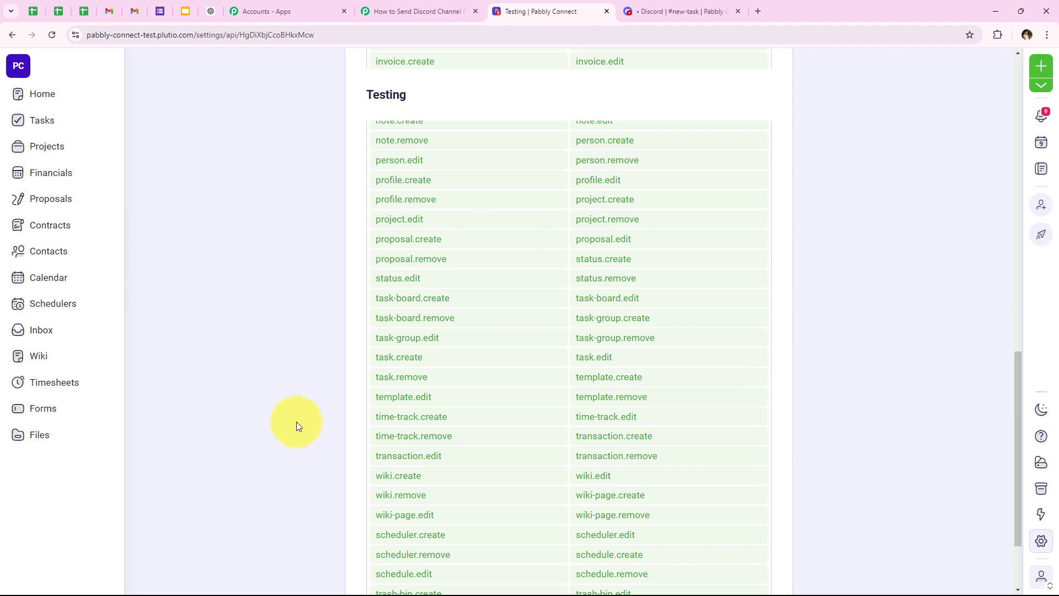
- Reopen the Testing connection from the API manager and activate its webhook notification
{"action": "scroll", "coordinate": [296, 421], "scroll_direction": "up", "scroll_amount": 8}
{"action": "scroll", "coordinate": [297, 421], "scroll_direction": "up", "scroll_amount": 4}
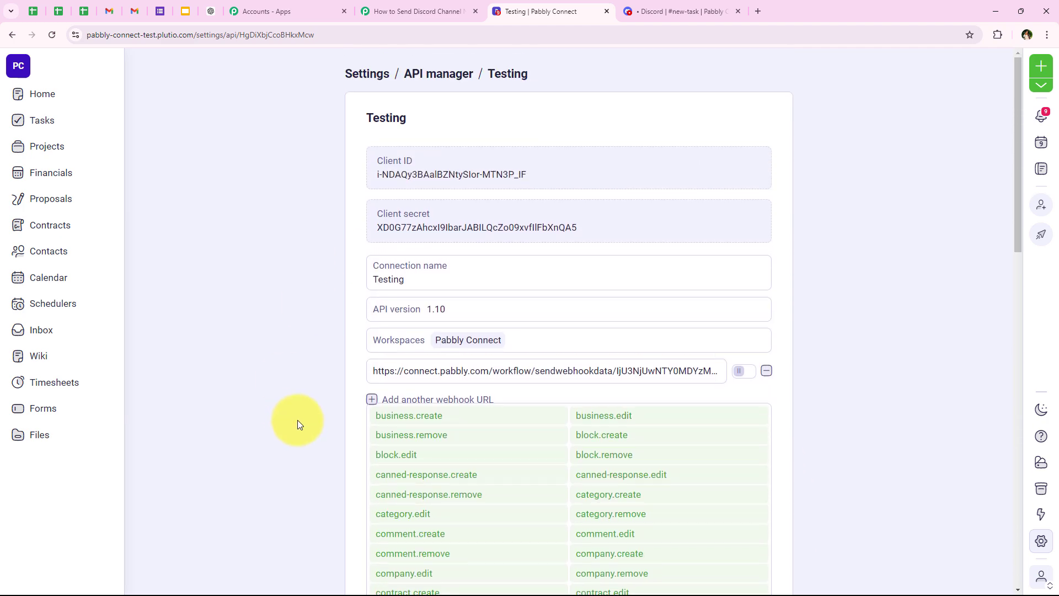
{"action": "left_click", "coordinate": [448, 74]}
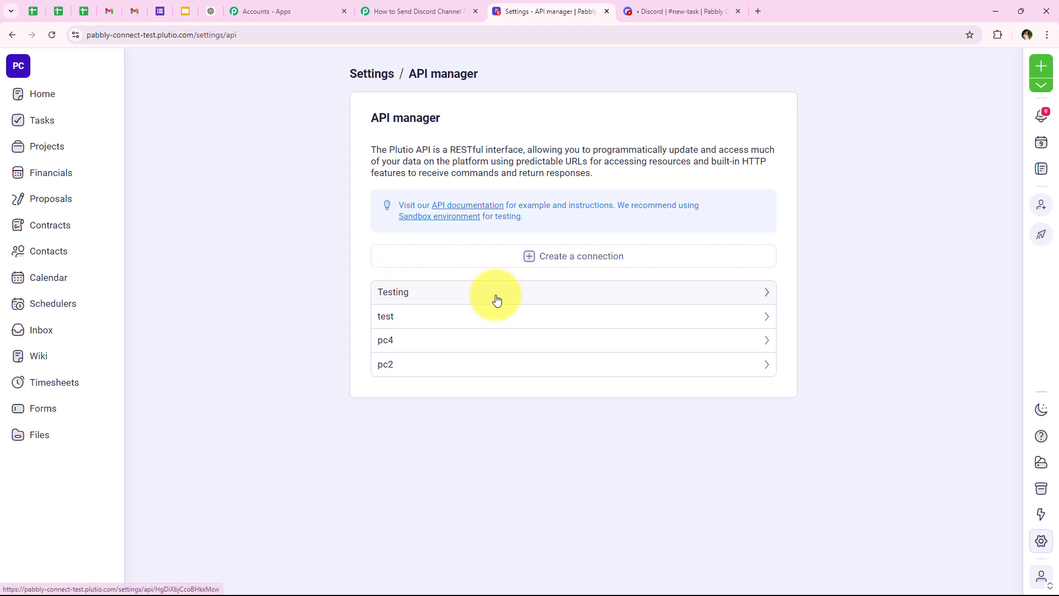
{"action": "left_click", "coordinate": [417, 297]}
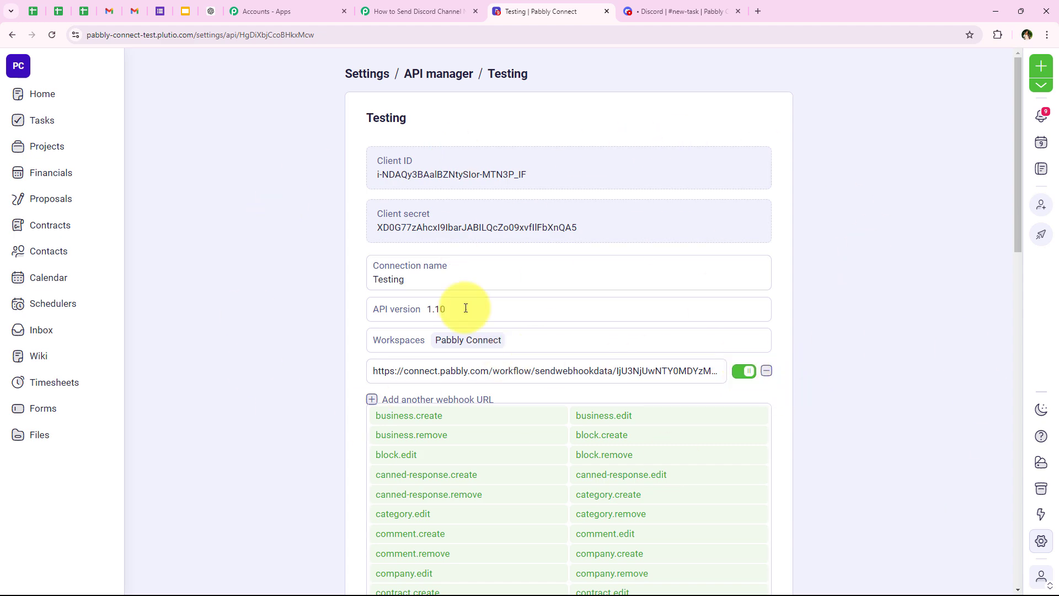
- Switch to the Pabbly Connect workflow and review the trigger's setup instructions and the note about doing a test submission
{"action": "left_click", "coordinate": [373, 4]}
{"action": "scroll", "coordinate": [223, 380], "scroll_direction": "down", "scroll_amount": 1}
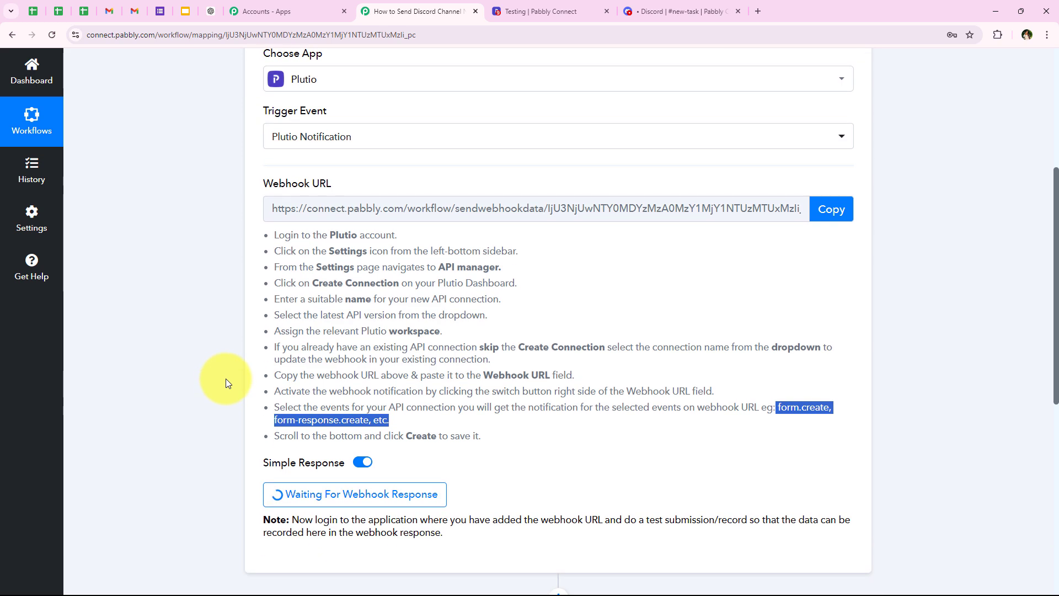
{"action": "left_click", "coordinate": [302, 368]}
{"action": "scroll", "coordinate": [386, 331], "scroll_direction": "down", "scroll_amount": 1}
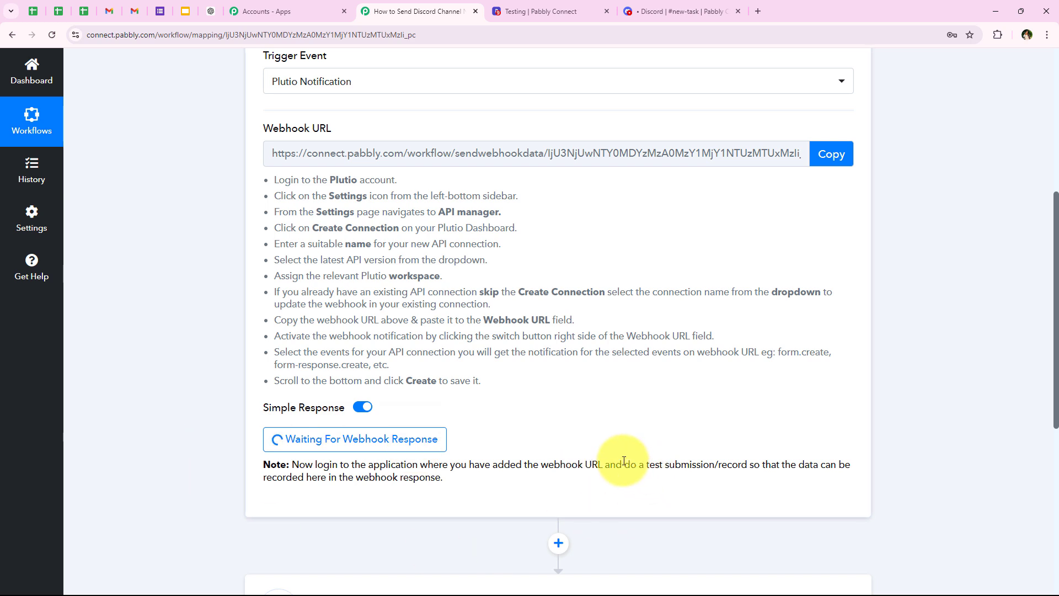
{"action": "left_click_drag", "start_coordinate": [624, 461], "coordinate": [745, 458]}
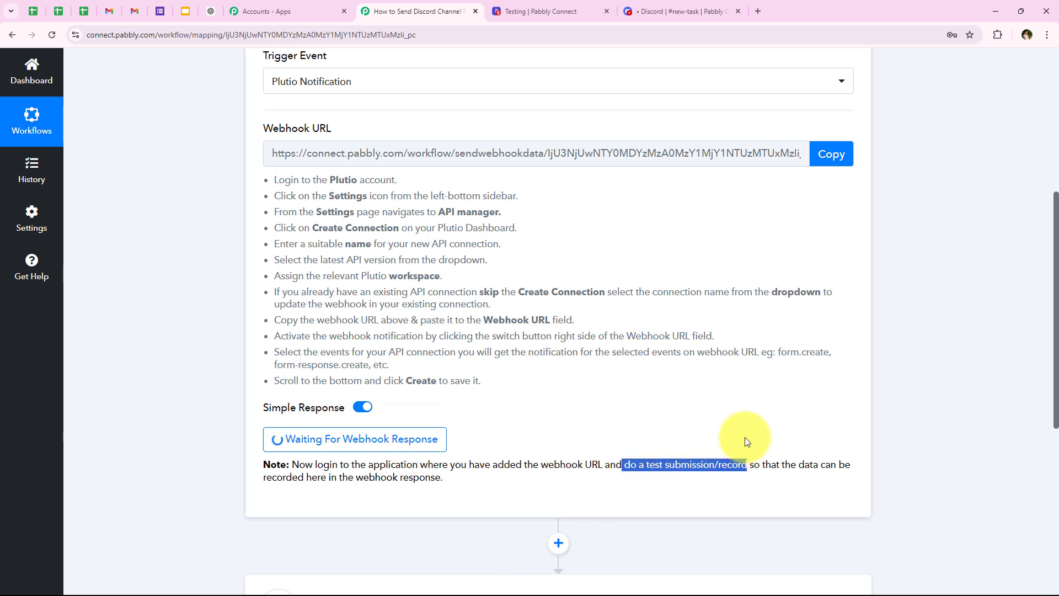
{"action": "left_click", "coordinate": [747, 441]}
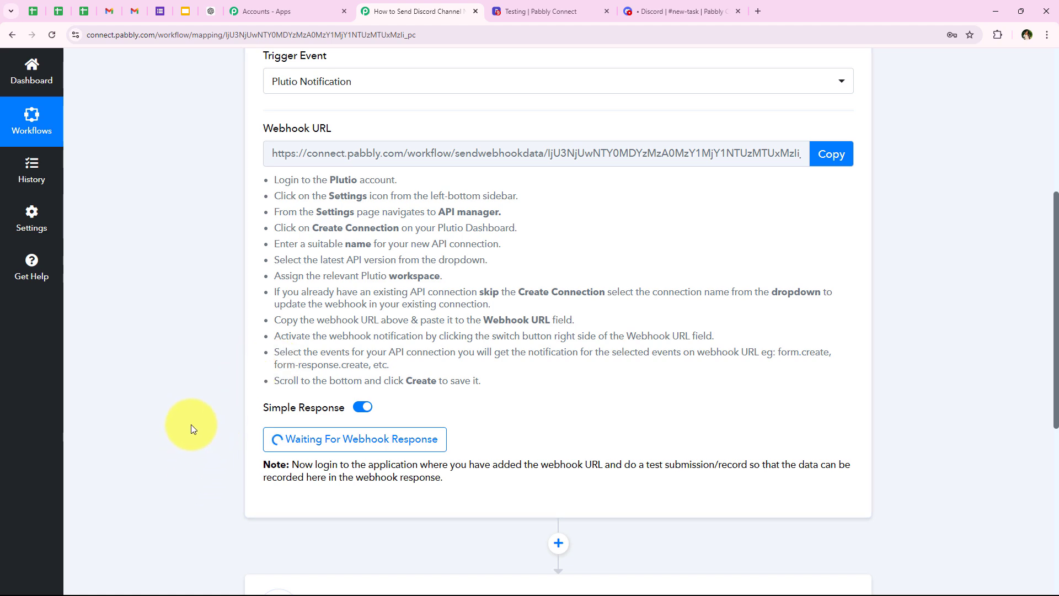
{"action": "scroll", "coordinate": [549, 362], "scroll_direction": "up", "scroll_amount": 3}
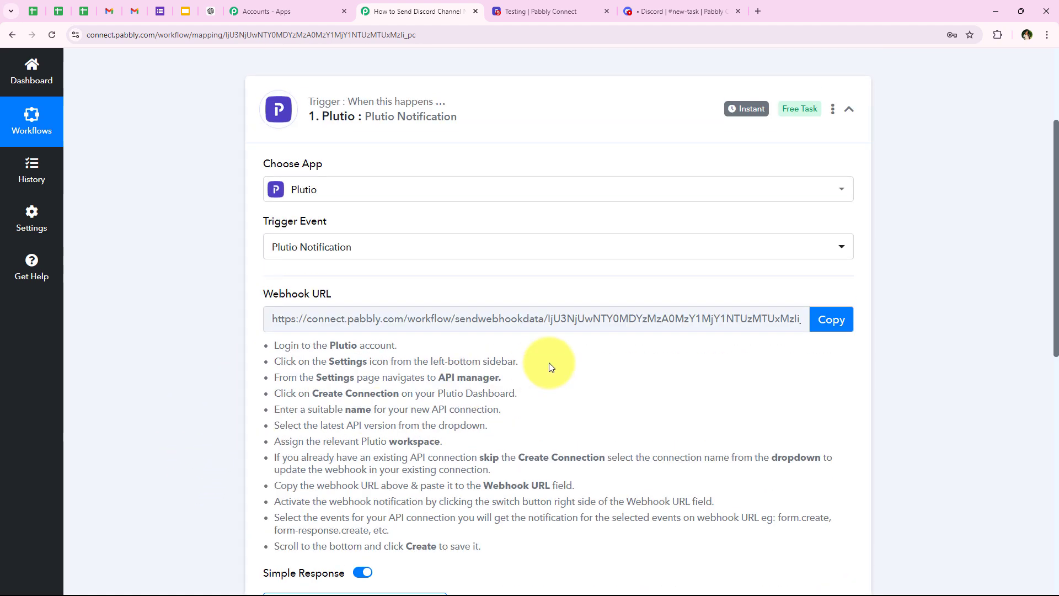
{"action": "scroll", "coordinate": [591, 169], "scroll_direction": "down", "scroll_amount": 2}
- Switch to Plutio and start a new task in the Onboarding Checklist project
{"action": "left_click", "coordinate": [565, 7]}
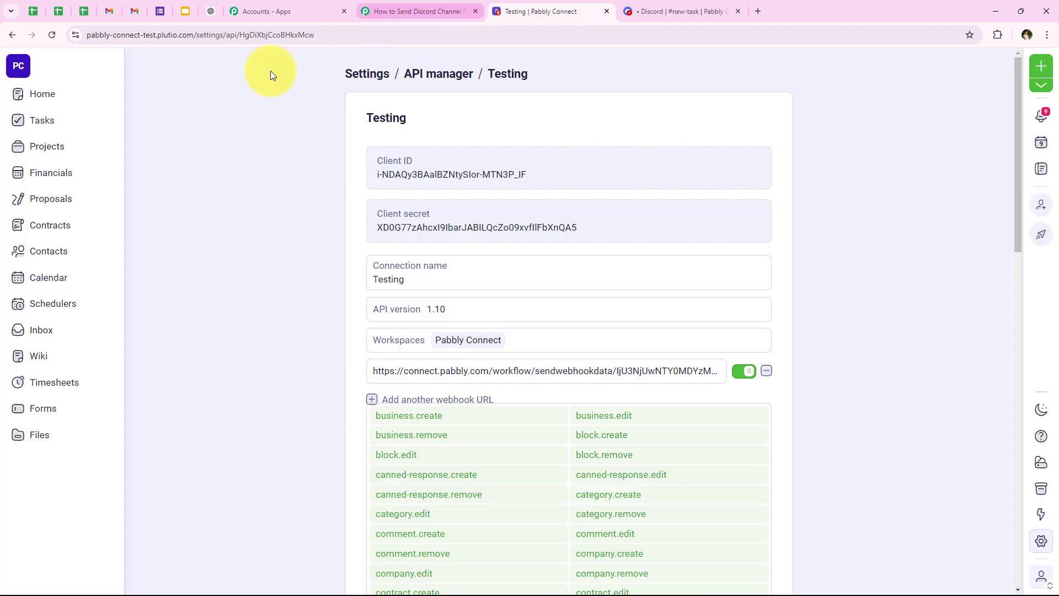
{"action": "left_click", "coordinate": [44, 131]}
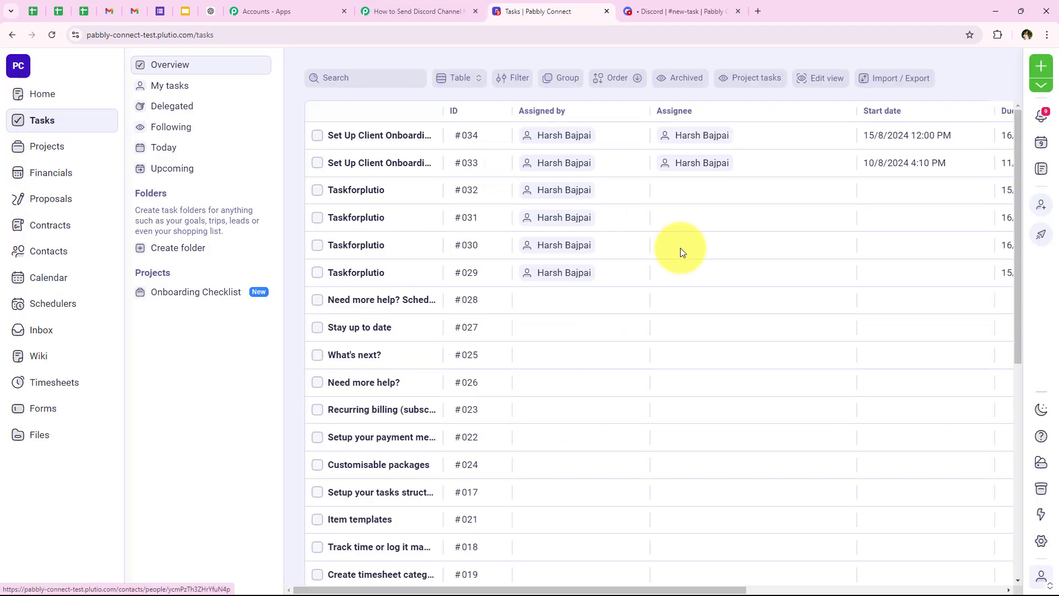
{"action": "left_click", "coordinate": [1042, 66]}
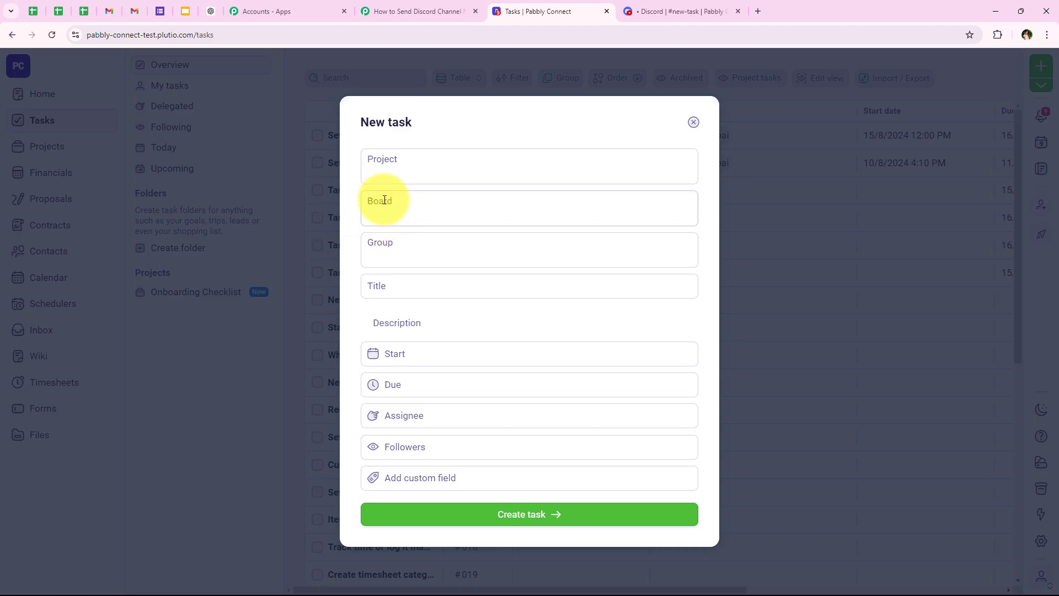
{"action": "left_click", "coordinate": [397, 173]}
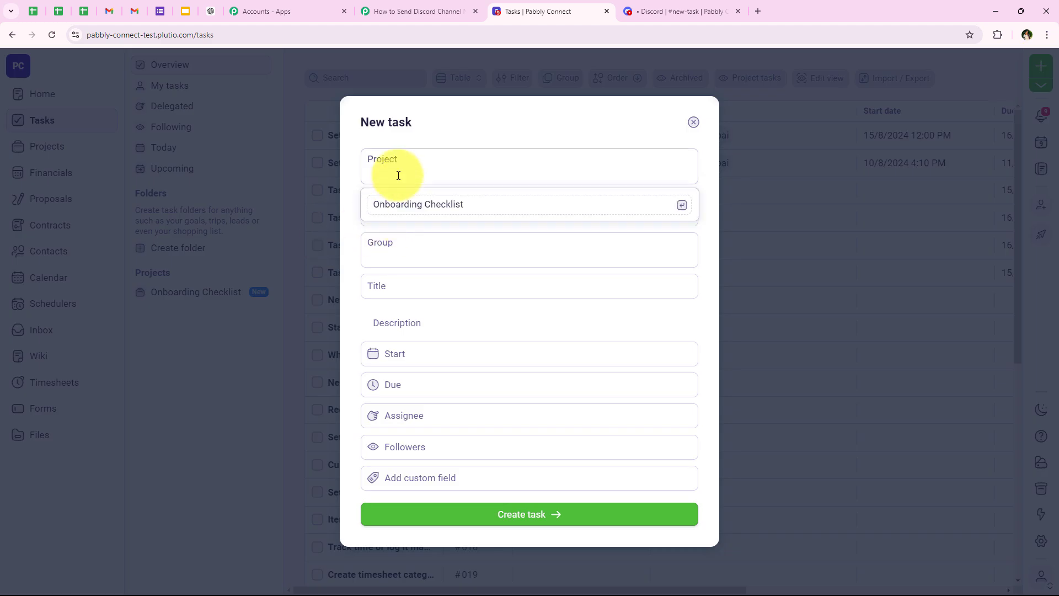
{"action": "left_click", "coordinate": [404, 205]}
- Title the task "Review Project Proposal" and describe it as reviewing the latest proposal for the upcoming client meeting, with feedback or suggested edits
{"action": "left_click", "coordinate": [401, 199]}
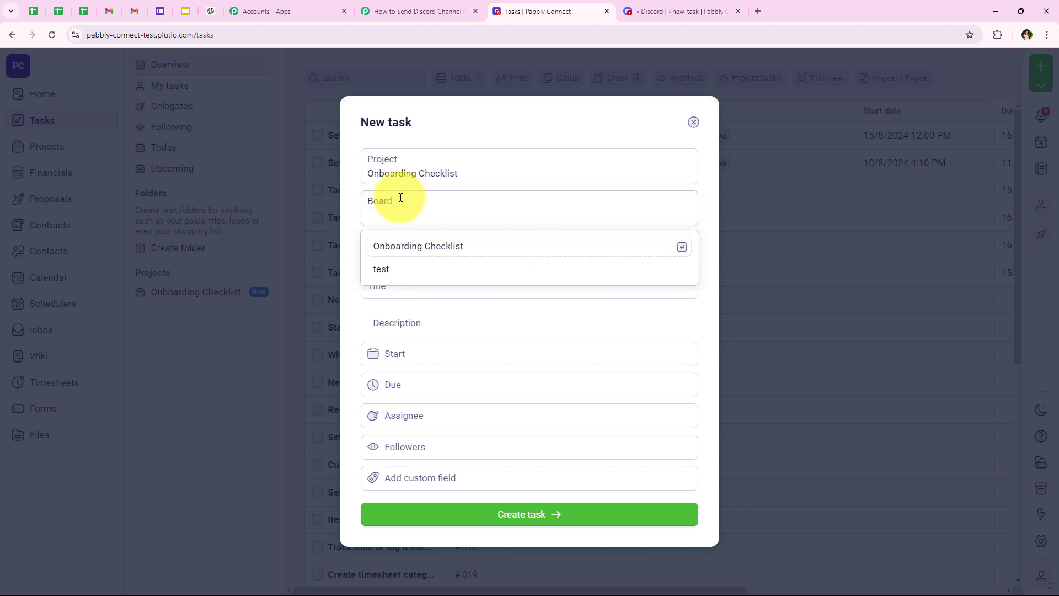
{"action": "left_click", "coordinate": [352, 313]}
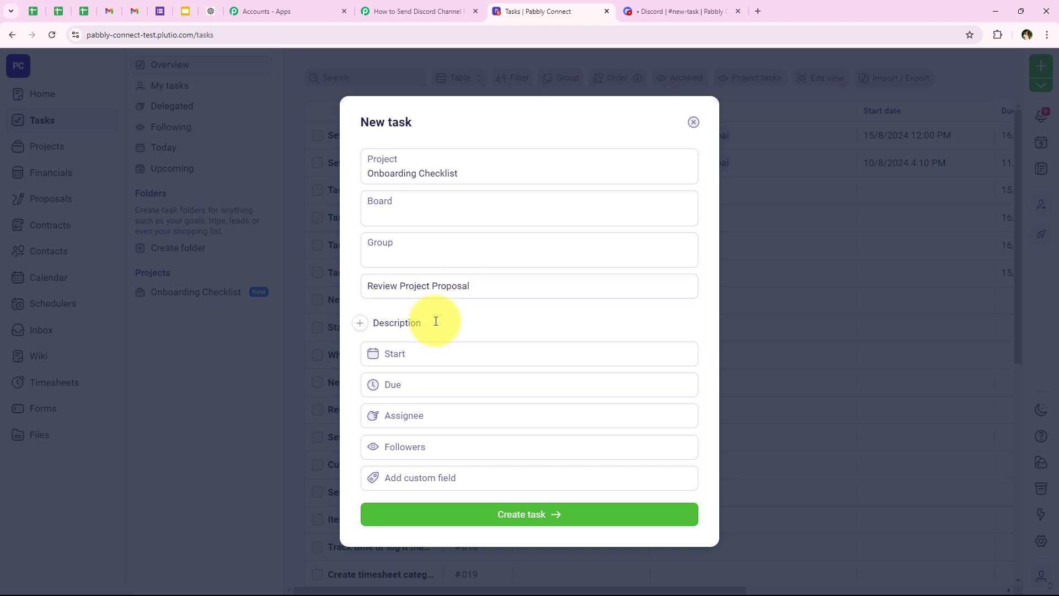
{"action": "type", "text": "Review the latest project proposal for the upcoming client meeting. Ensure all key points are covered, and provide feedback or suggested edits"}
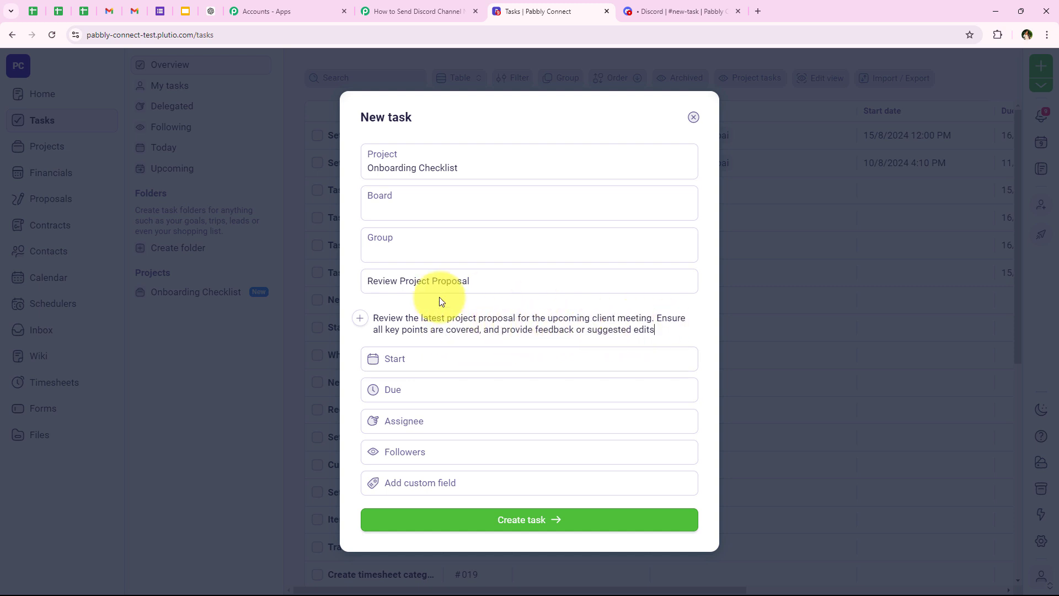
- Set the task's start to 9/8/2024 11:00 AM and its due date to 10/8/2024 11:01 AM
{"action": "left_click", "coordinate": [405, 361]}
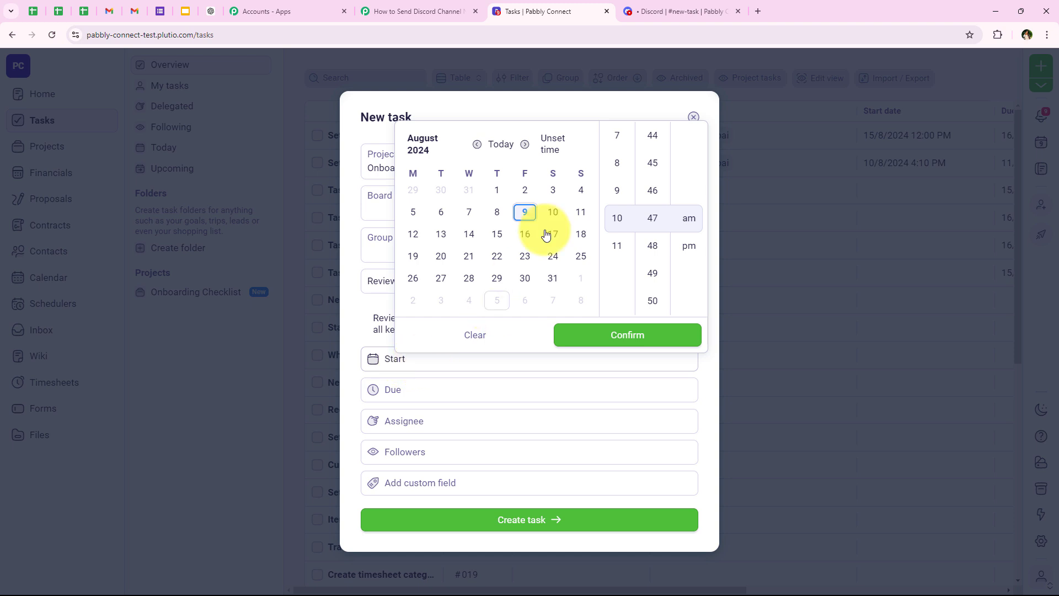
{"action": "scroll", "coordinate": [655, 221], "scroll_direction": "up", "scroll_amount": 5}
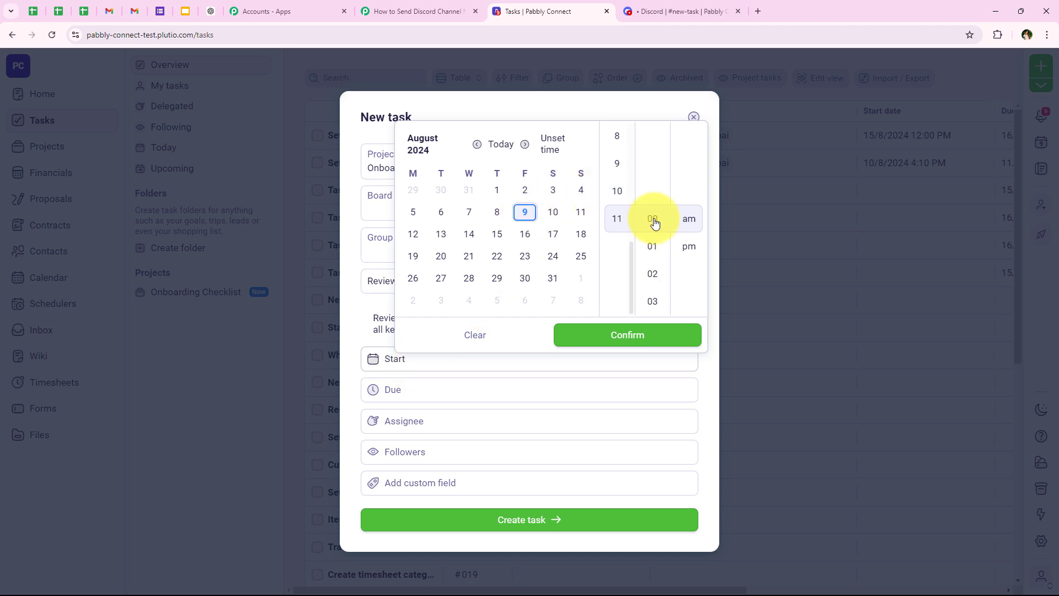
{"action": "left_click", "coordinate": [643, 338]}
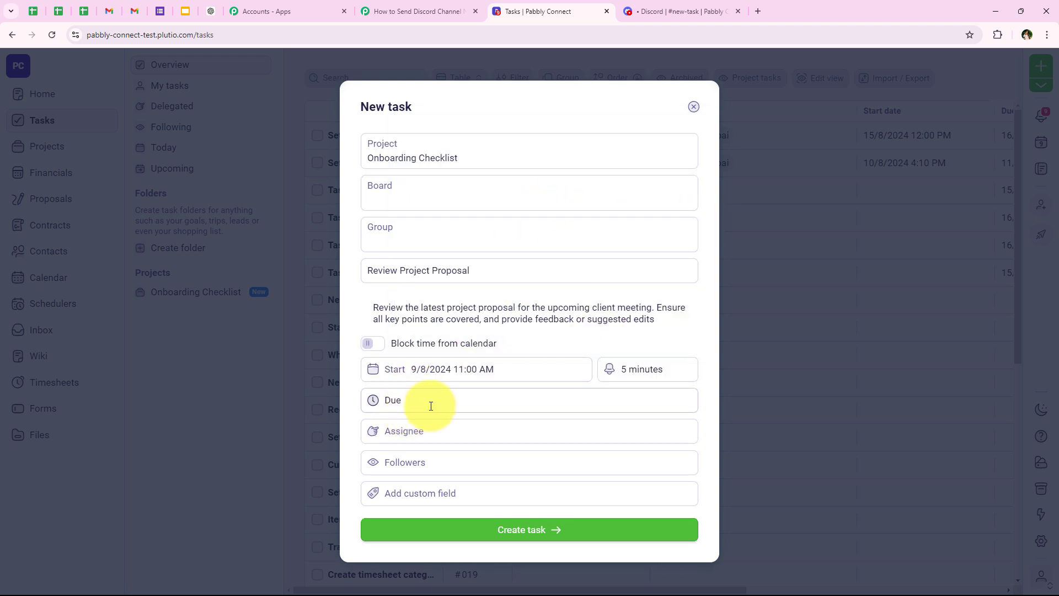
{"action": "left_click", "coordinate": [431, 406]}
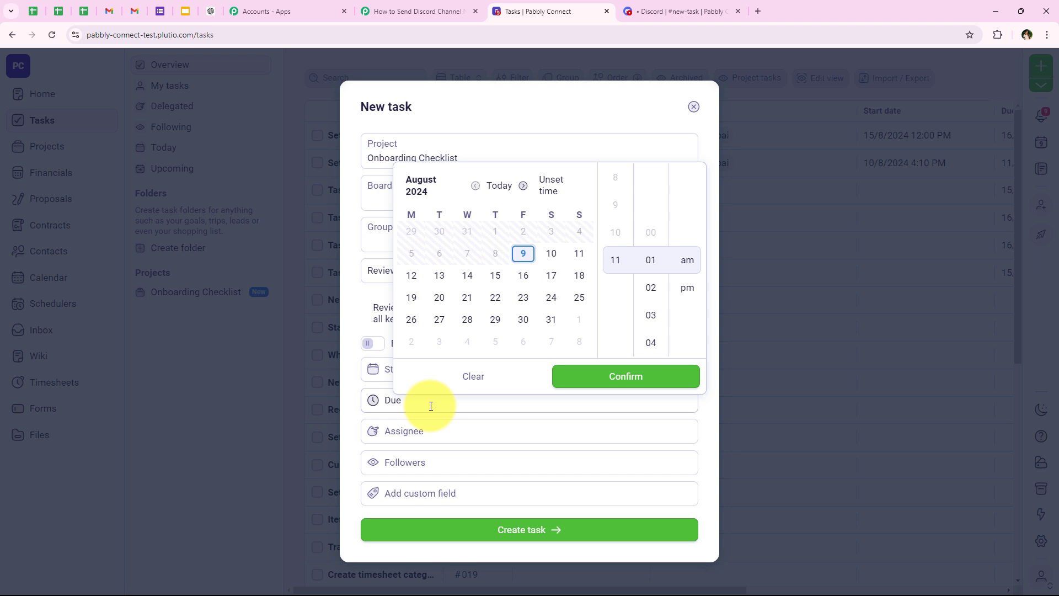
{"action": "left_click", "coordinate": [563, 265]}
{"action": "left_click", "coordinate": [639, 375]}
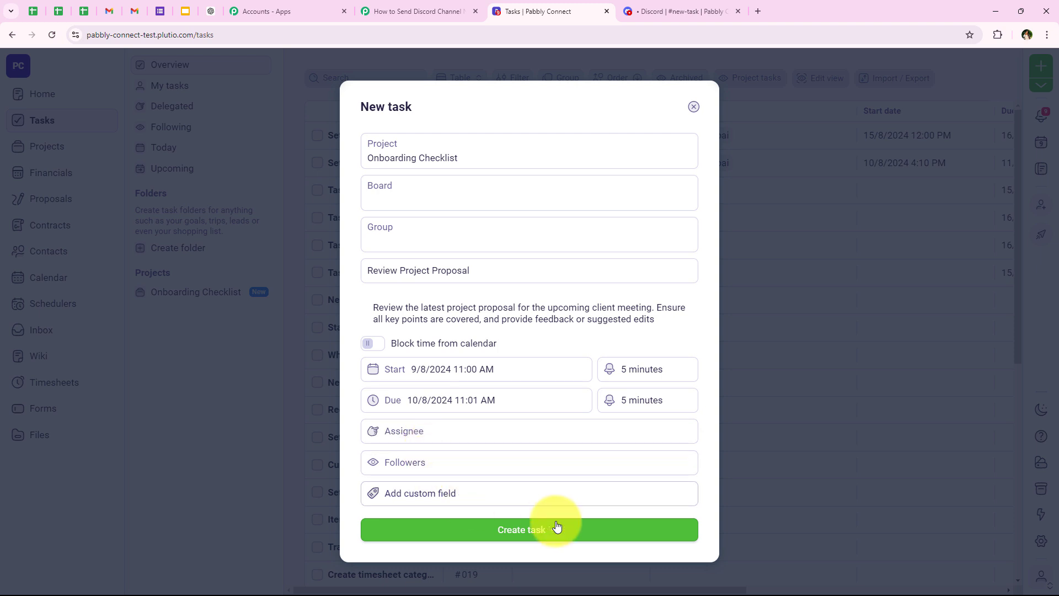
- Assign the task to the available team member, create it, and close its details
{"action": "left_click", "coordinate": [491, 436]}
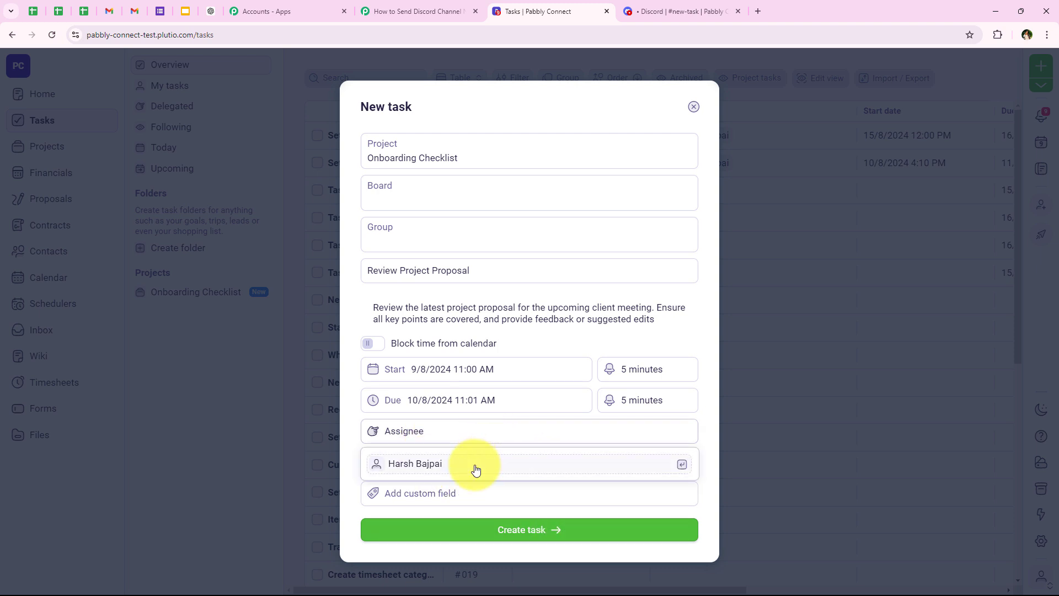
{"action": "left_click", "coordinate": [473, 469]}
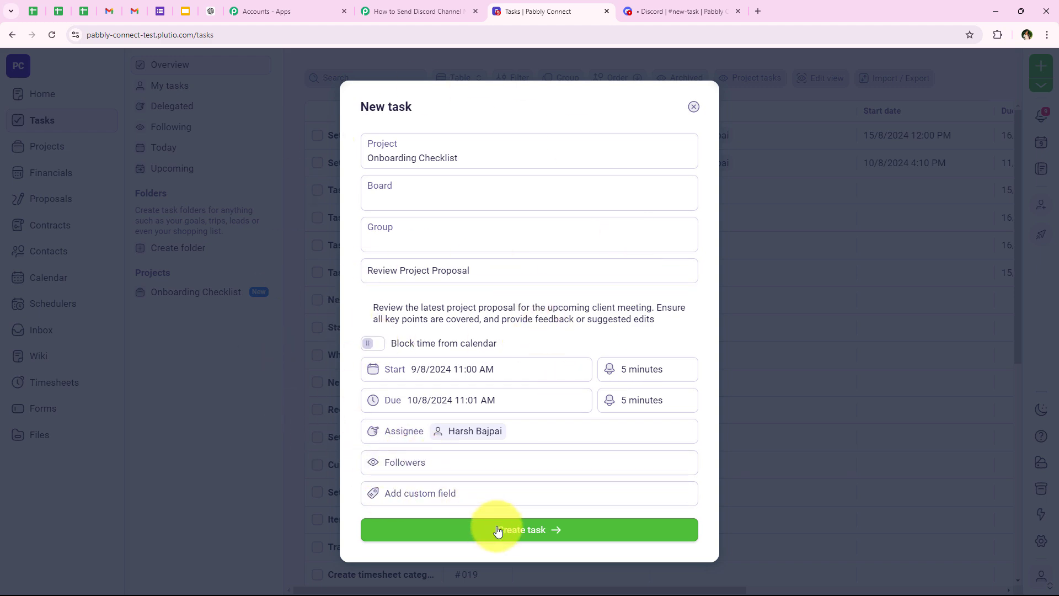
{"action": "left_click", "coordinate": [539, 533]}
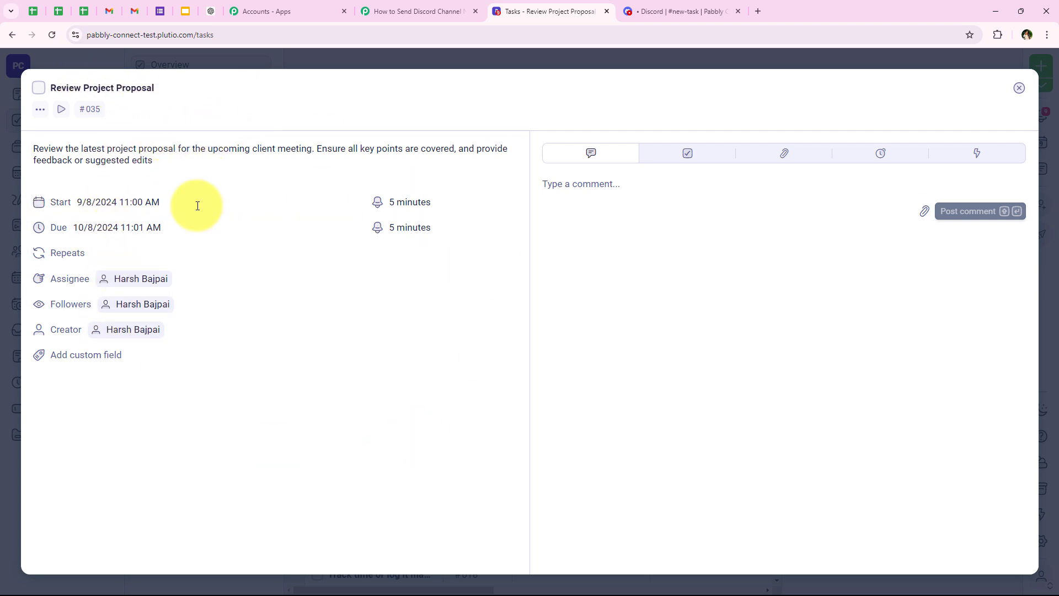
{"action": "left_click", "coordinate": [1018, 88]}
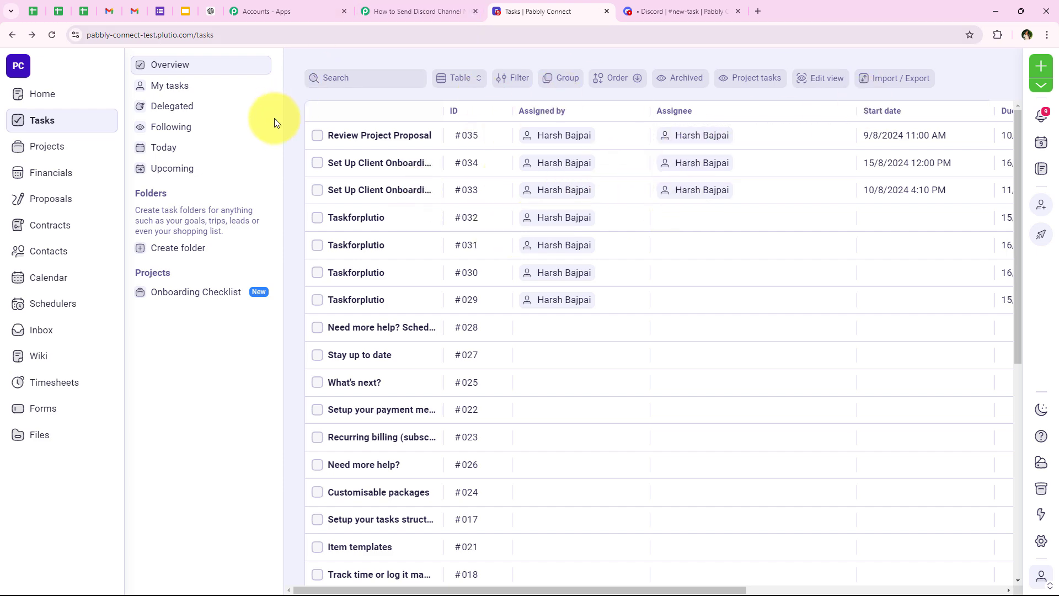
- Switch to the Pabbly Connect workflow and check the task title in the trigger's captured webhook response
{"action": "left_click", "coordinate": [401, 3]}
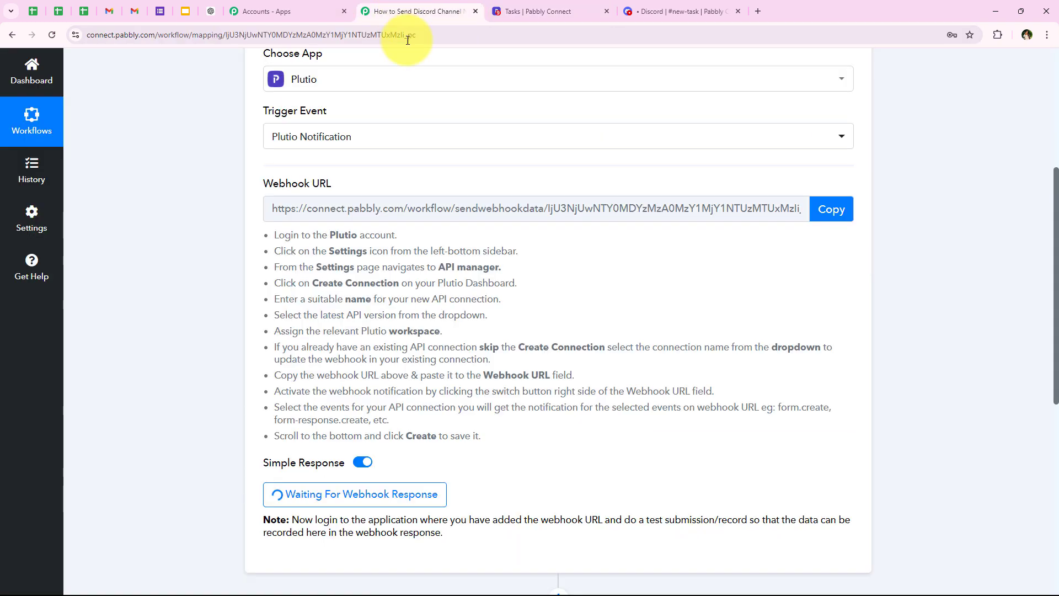
{"action": "scroll", "coordinate": [449, 130], "scroll_direction": "down", "scroll_amount": 5}
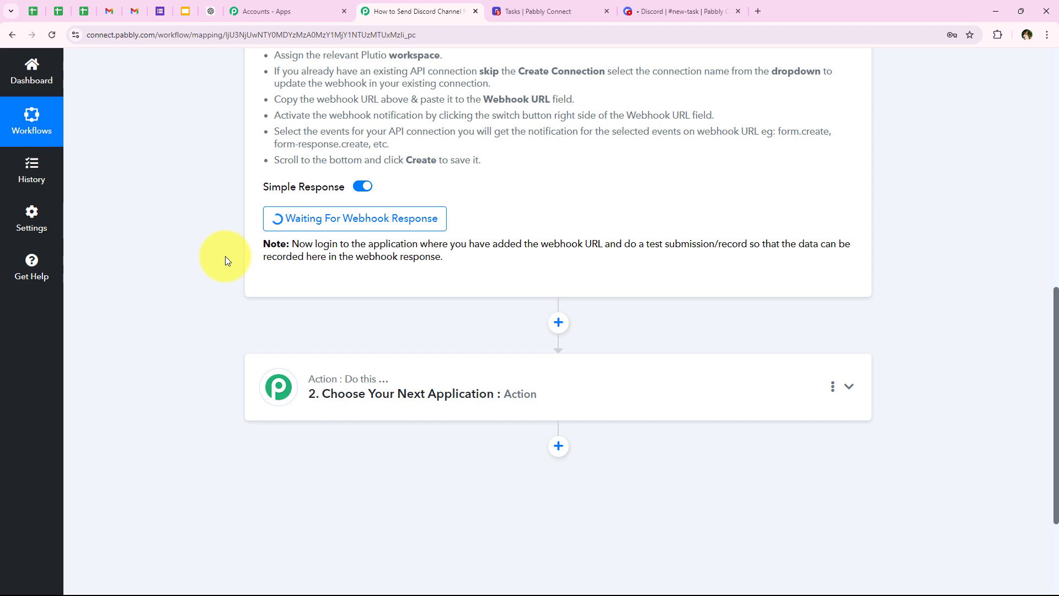
{"action": "scroll", "coordinate": [515, 215], "scroll_direction": "down", "scroll_amount": 2}
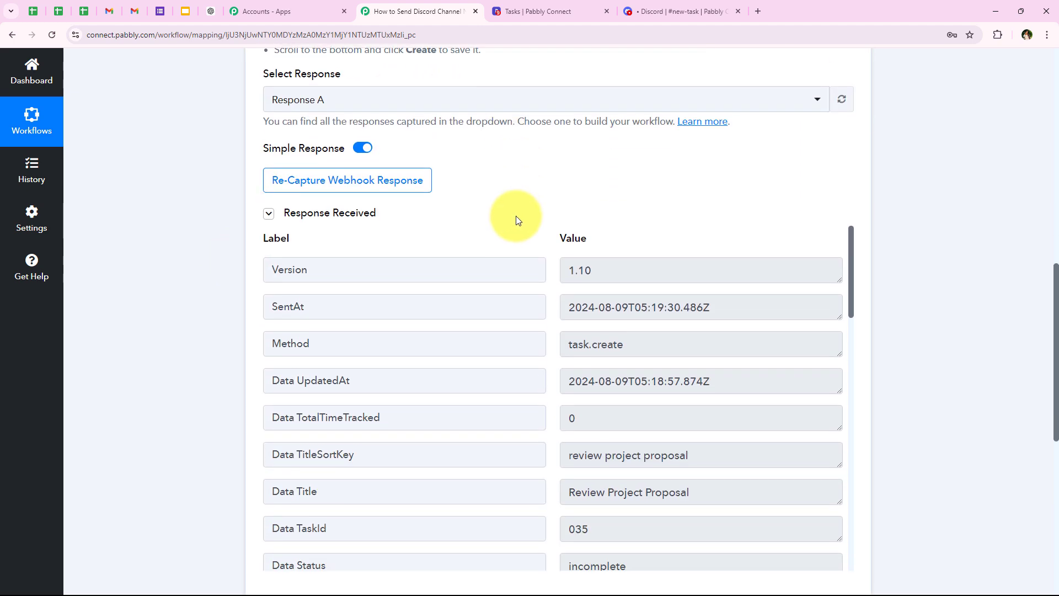
{"action": "scroll", "coordinate": [517, 220], "scroll_direction": "down", "scroll_amount": 4}
{"action": "left_click_drag", "start_coordinate": [733, 277], "coordinate": [518, 308]}
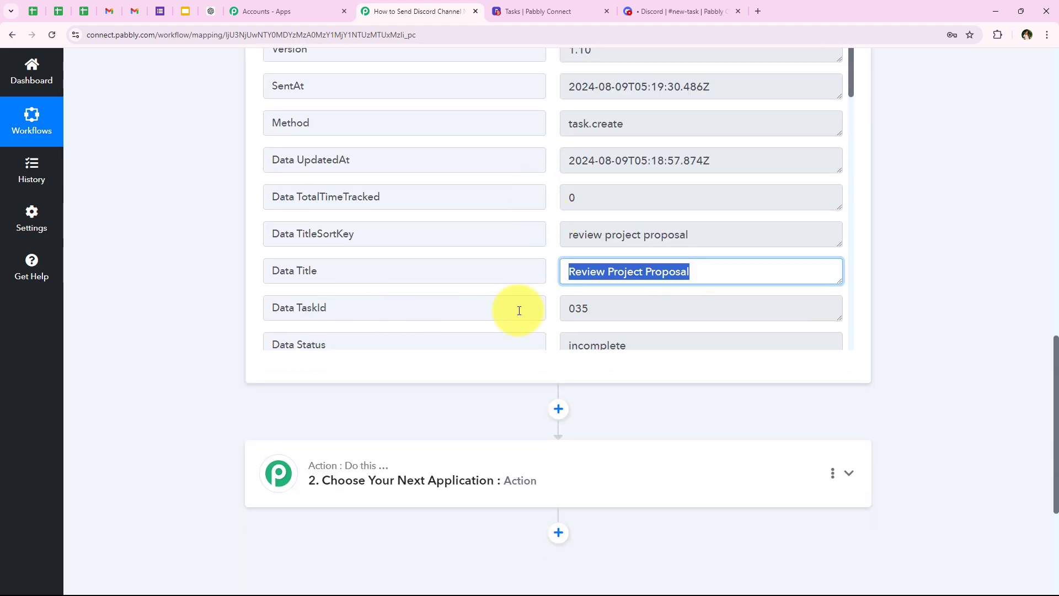
- Check the start date, due date and full plain-text description in the captured webhook response
{"action": "scroll", "coordinate": [532, 245], "scroll_direction": "down", "scroll_amount": 1}
{"action": "scroll", "coordinate": [533, 245], "scroll_direction": "down", "scroll_amount": 5}
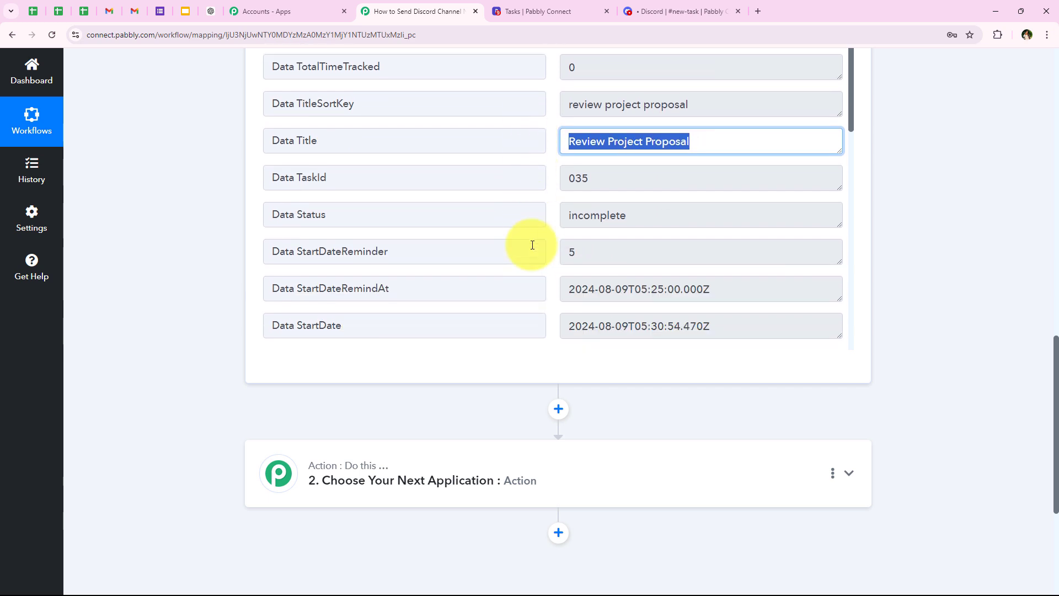
{"action": "scroll", "coordinate": [252, 280], "scroll_direction": "up", "scroll_amount": 2}
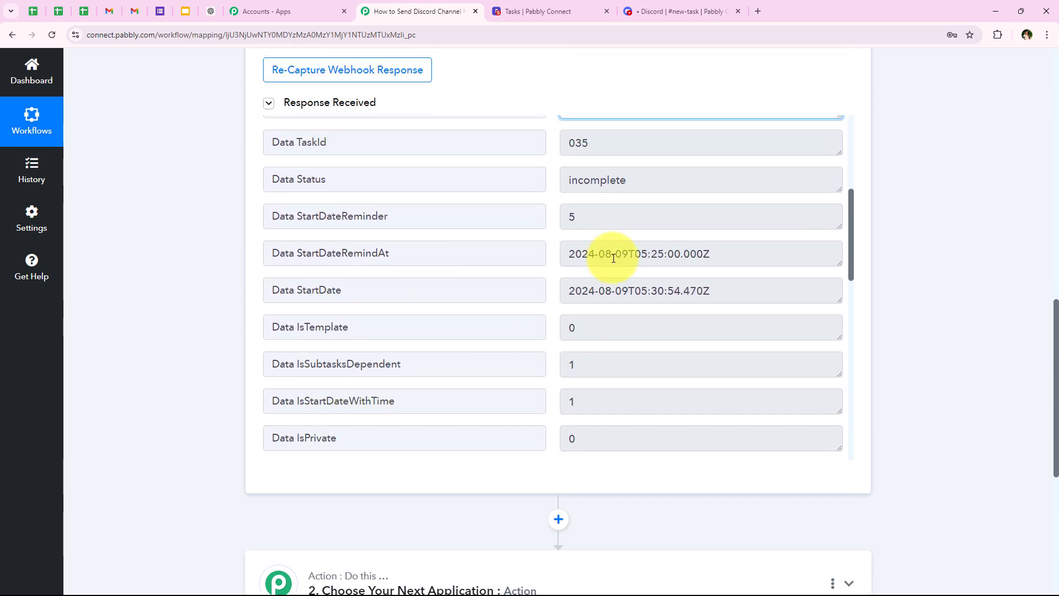
{"action": "left_click_drag", "start_coordinate": [727, 282], "coordinate": [508, 293]}
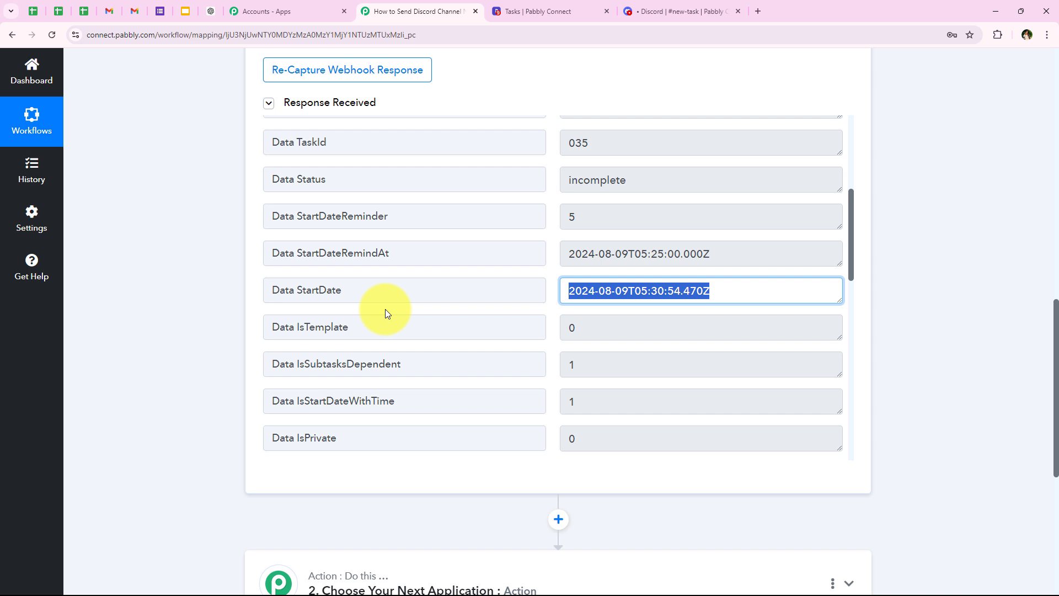
{"action": "scroll", "coordinate": [385, 309], "scroll_direction": "down", "scroll_amount": 1}
{"action": "scroll", "coordinate": [385, 309], "scroll_direction": "down", "scroll_amount": 7}
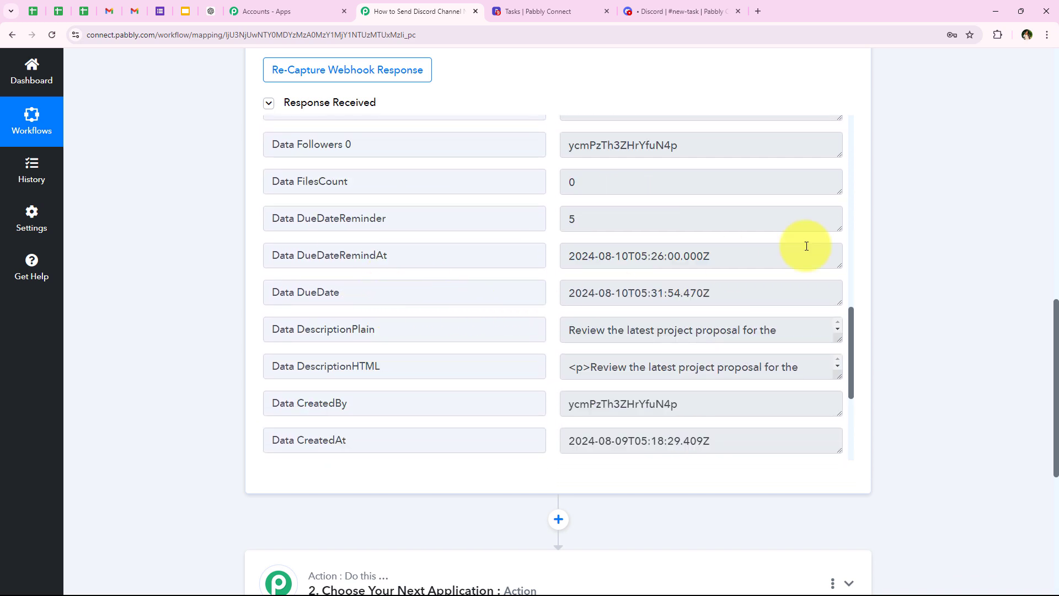
{"action": "left_click_drag", "start_coordinate": [720, 293], "coordinate": [489, 293]}
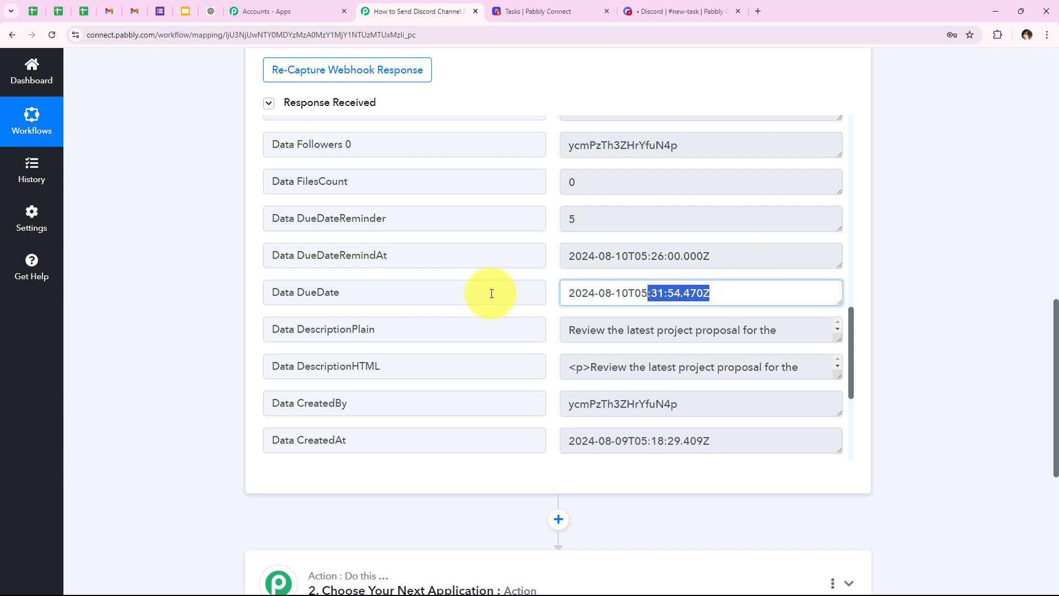
{"action": "left_click", "coordinate": [843, 347]}
{"action": "left_click_drag", "start_coordinate": [838, 339], "coordinate": [819, 393]}
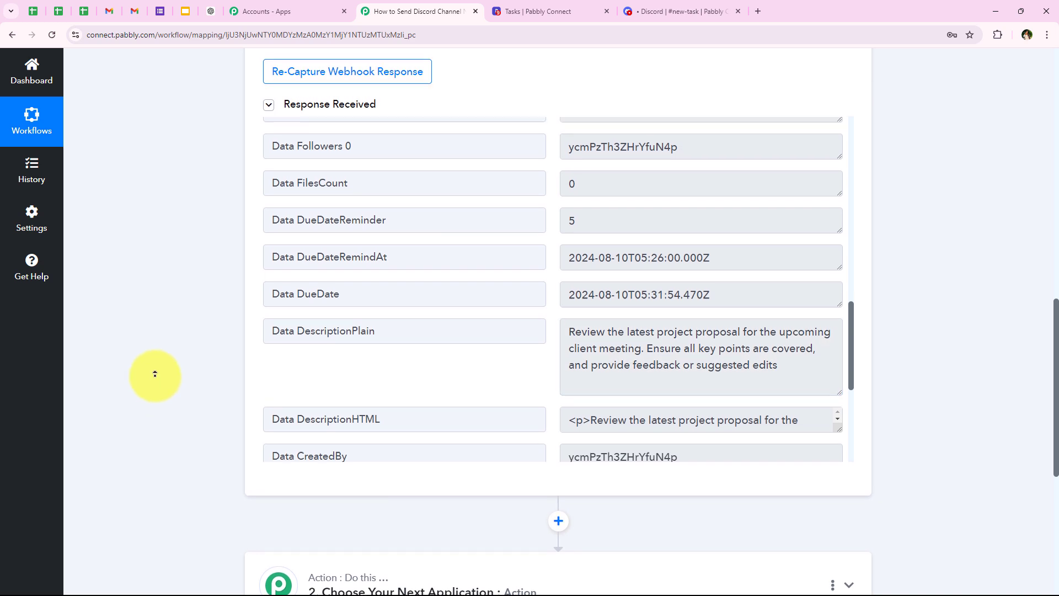
- Collapse the Plutio trigger and choose Discord as the app for the workflow's action step
{"action": "scroll", "coordinate": [156, 343], "scroll_direction": "up", "scroll_amount": 10}
{"action": "scroll", "coordinate": [162, 325], "scroll_direction": "up", "scroll_amount": 4}
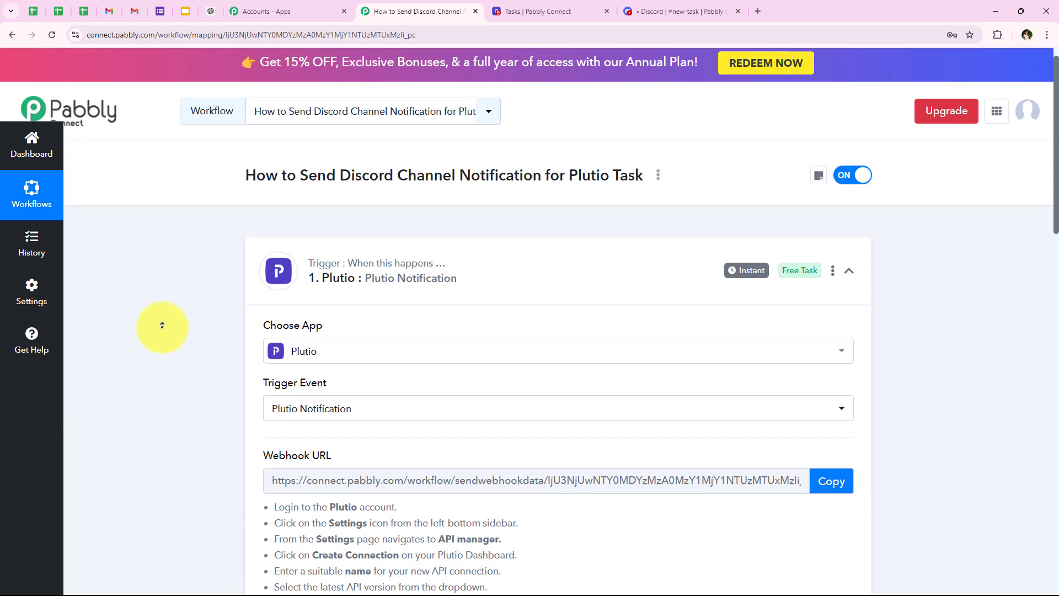
{"action": "left_click", "coordinate": [414, 276]}
{"action": "scroll", "coordinate": [247, 355], "scroll_direction": "down", "scroll_amount": 4}
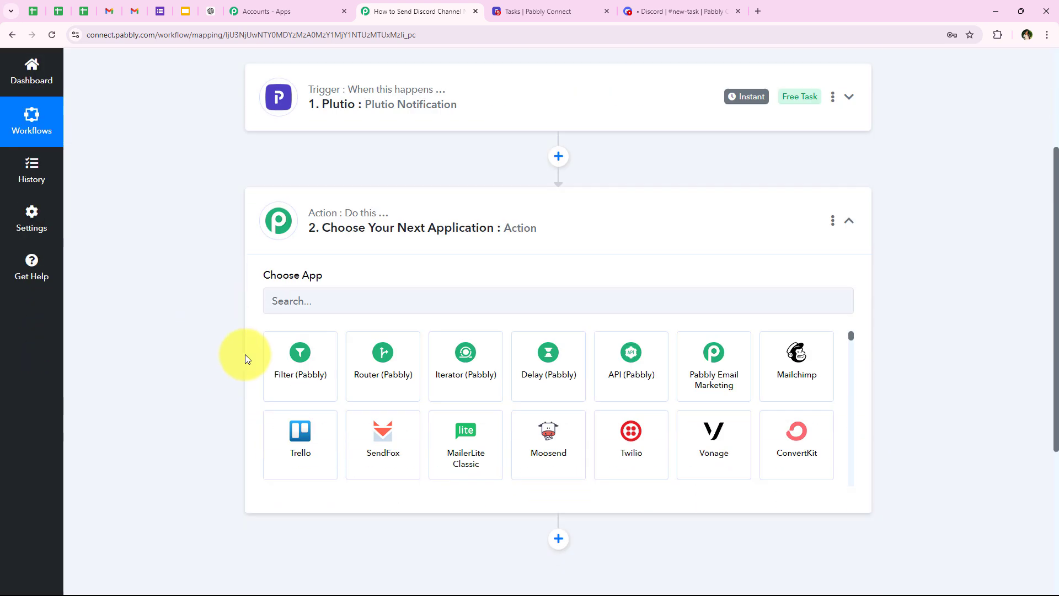
{"action": "left_click", "coordinate": [282, 288]}
{"action": "type", "text": "Discord"}
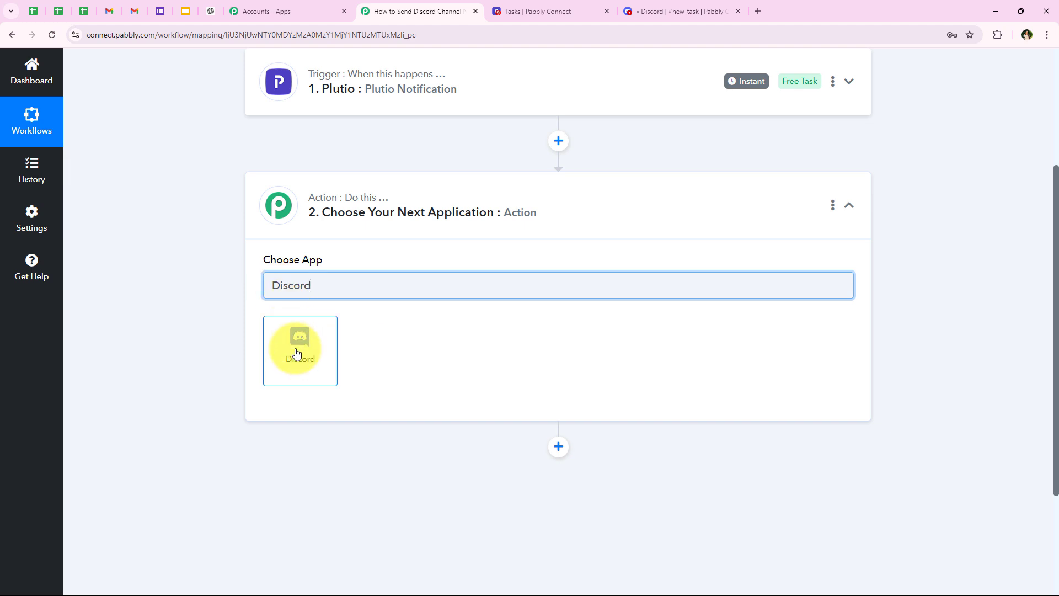
{"action": "left_click", "coordinate": [297, 353]}
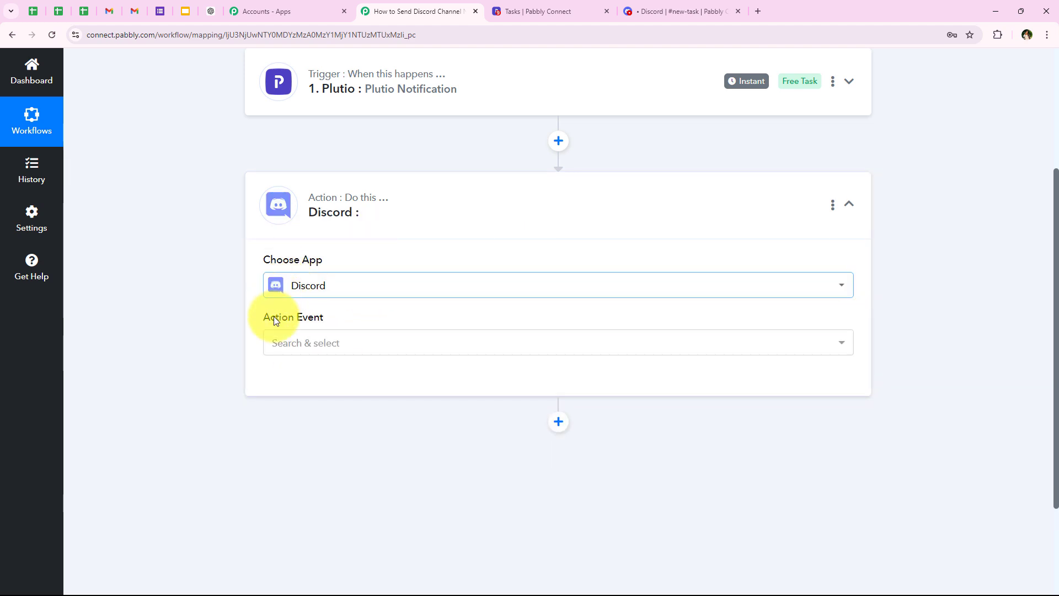
- Set the Discord action event to Send Channel Message (HTML) and connect it
{"action": "left_click_drag", "start_coordinate": [256, 324], "coordinate": [355, 318]}
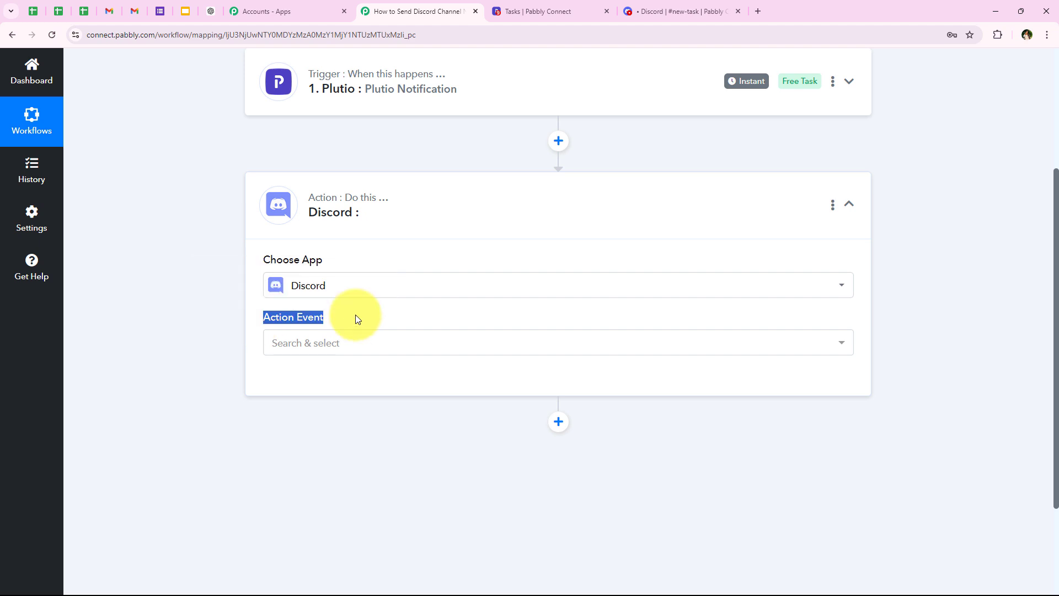
{"action": "left_click", "coordinate": [303, 348]}
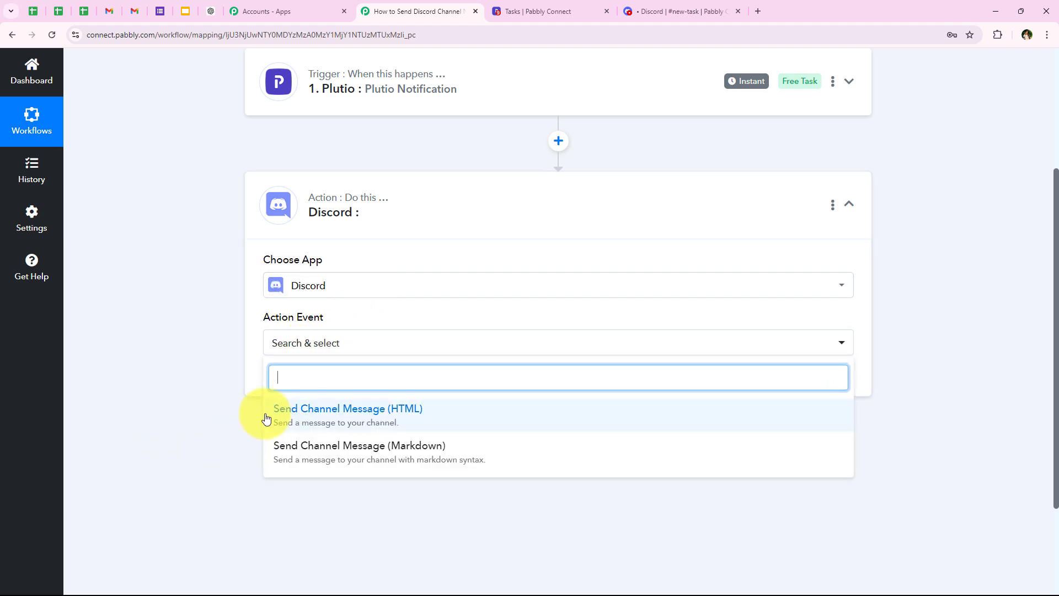
{"action": "left_click", "coordinate": [397, 421]}
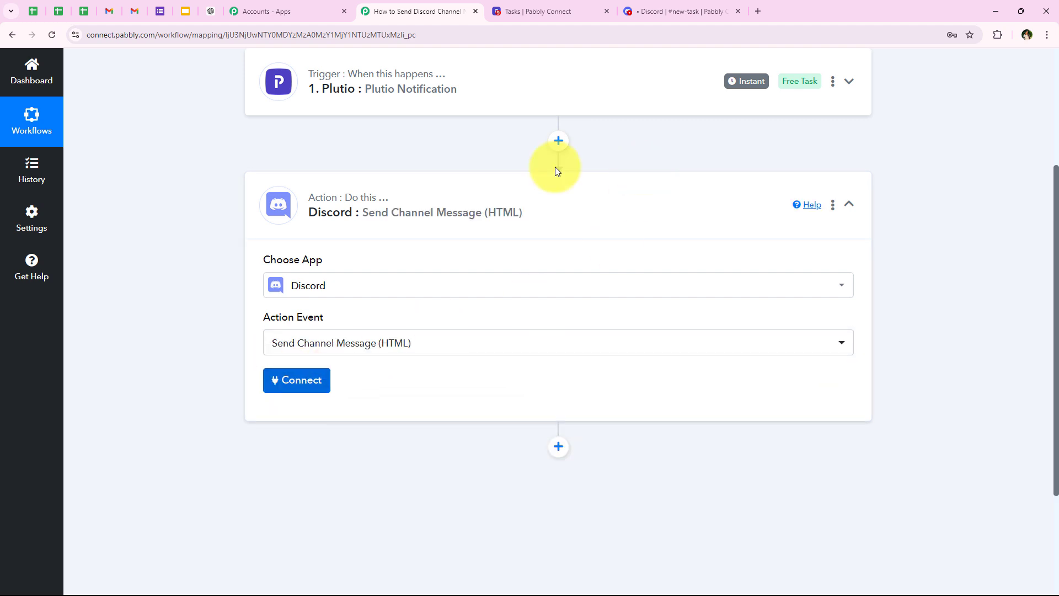
{"action": "scroll", "coordinate": [516, 225], "scroll_direction": "down", "scroll_amount": 3}
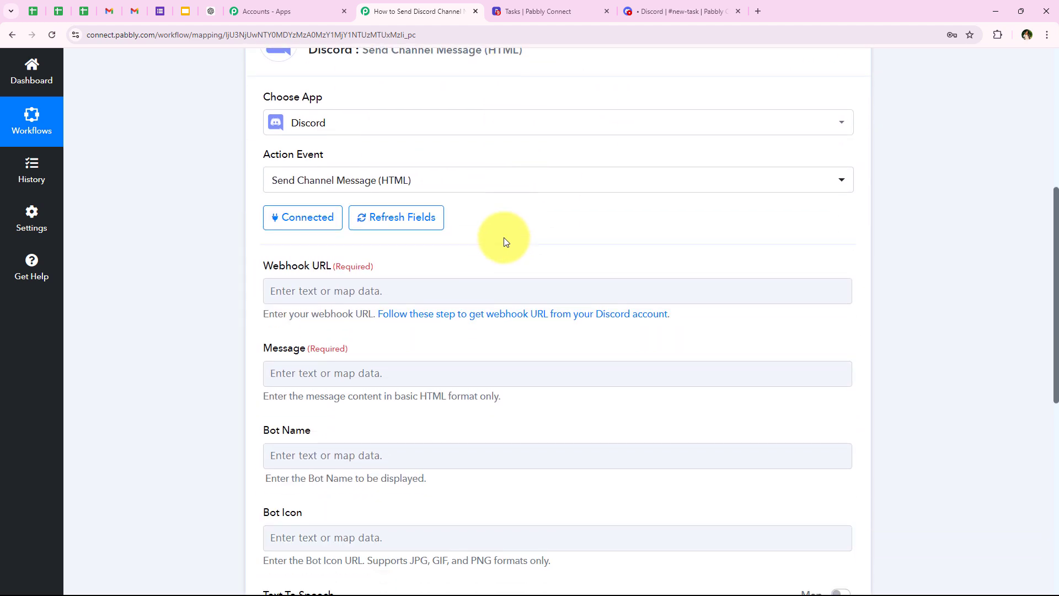
- Open the linked guide on getting a webhook URL from Discord and review its server settings and integrations instructions
{"action": "left_click", "coordinate": [206, 301]}
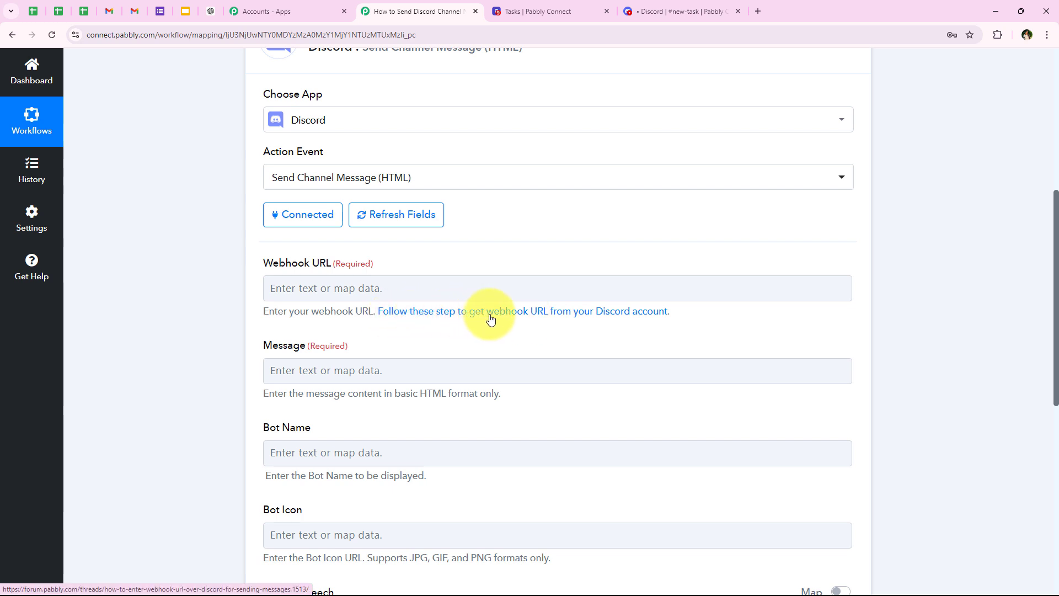
{"action": "left_click", "coordinate": [512, 317]}
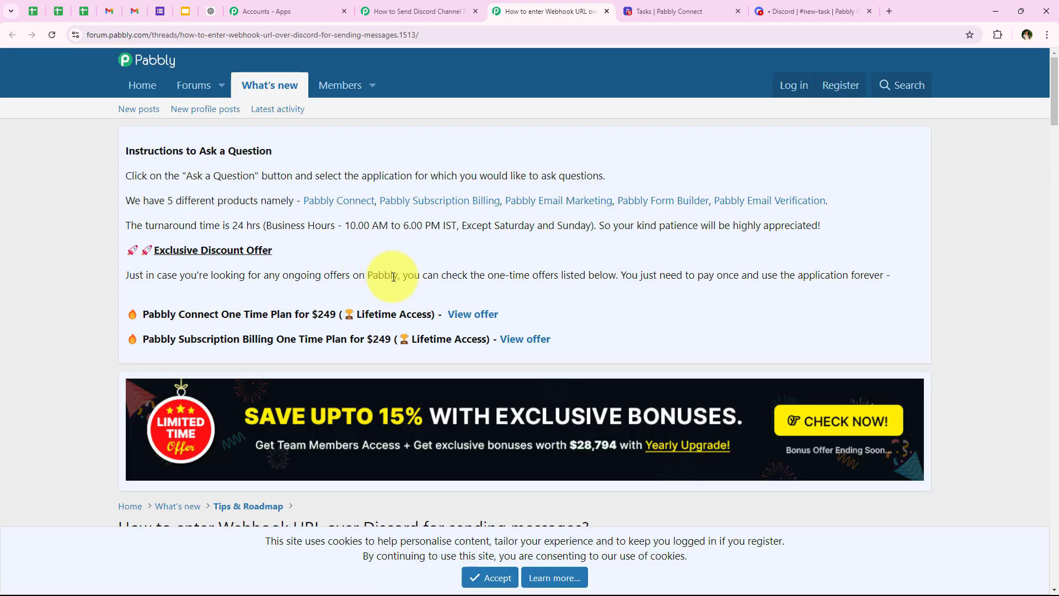
{"action": "scroll", "coordinate": [396, 266], "scroll_direction": "down", "scroll_amount": 3}
{"action": "scroll", "coordinate": [397, 270], "scroll_direction": "down", "scroll_amount": 12}
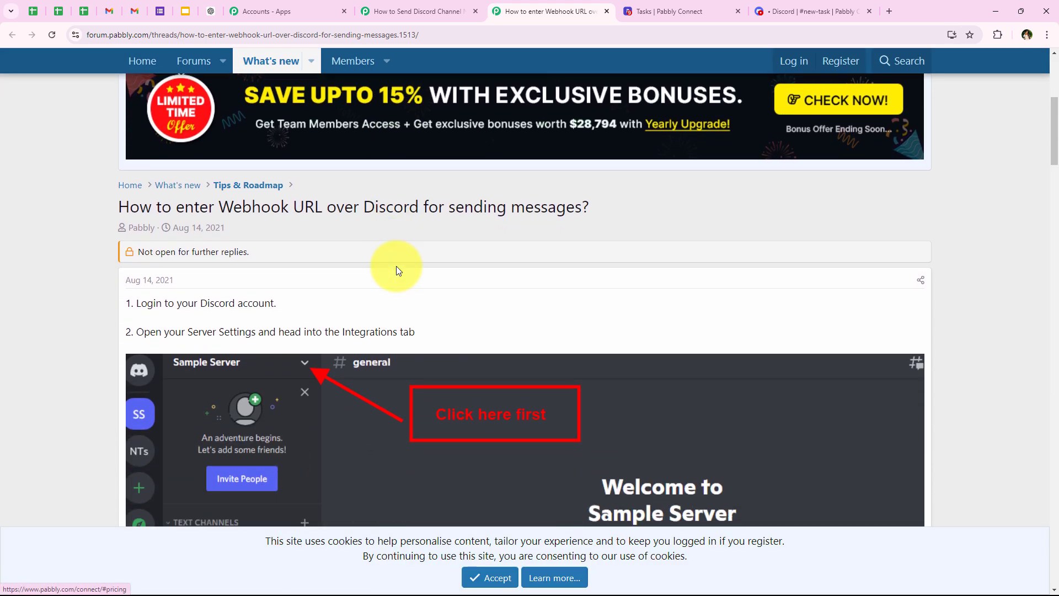
{"action": "scroll", "coordinate": [220, 178], "scroll_direction": "down", "scroll_amount": 2}
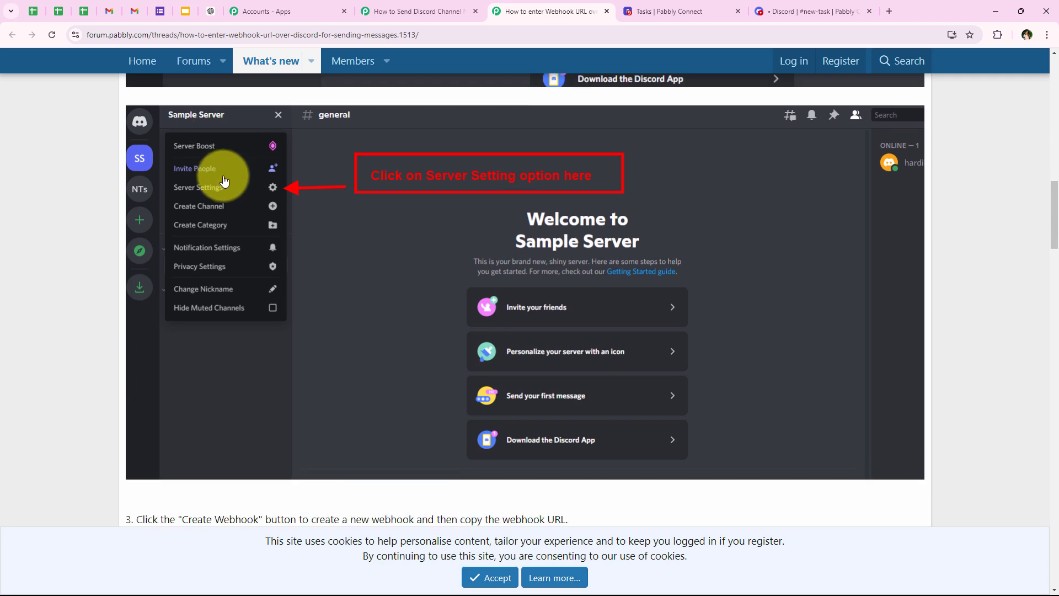
{"action": "scroll", "coordinate": [222, 182], "scroll_direction": "down", "scroll_amount": 6}
{"action": "scroll", "coordinate": [230, 205], "scroll_direction": "down", "scroll_amount": 13}
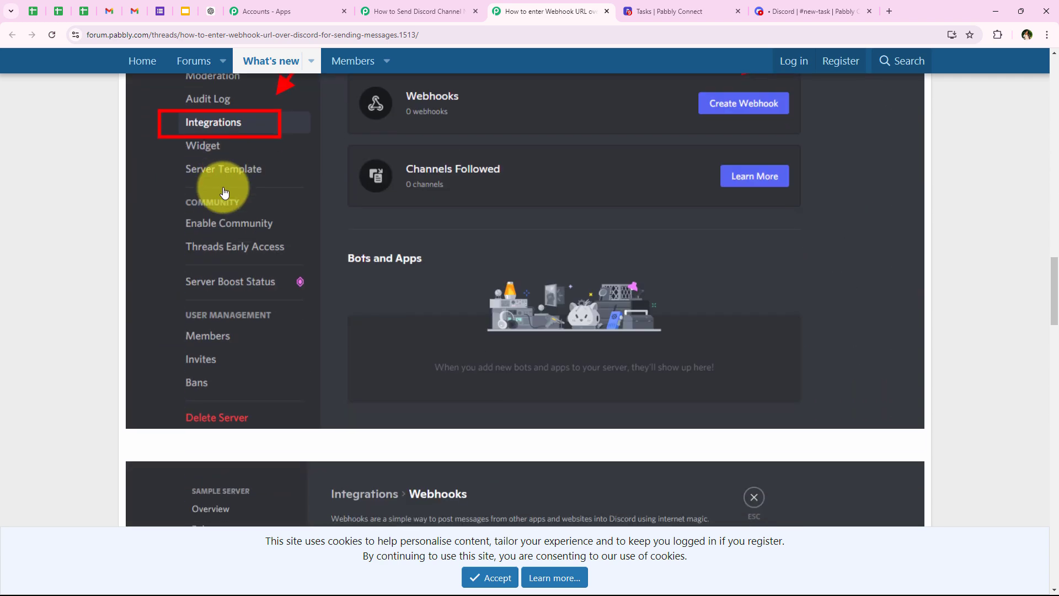
- Switch to Discord, open the Pabbly Channel server's webhooks in its integration settings, and look through the existing ones
{"action": "left_click", "coordinate": [767, 6]}
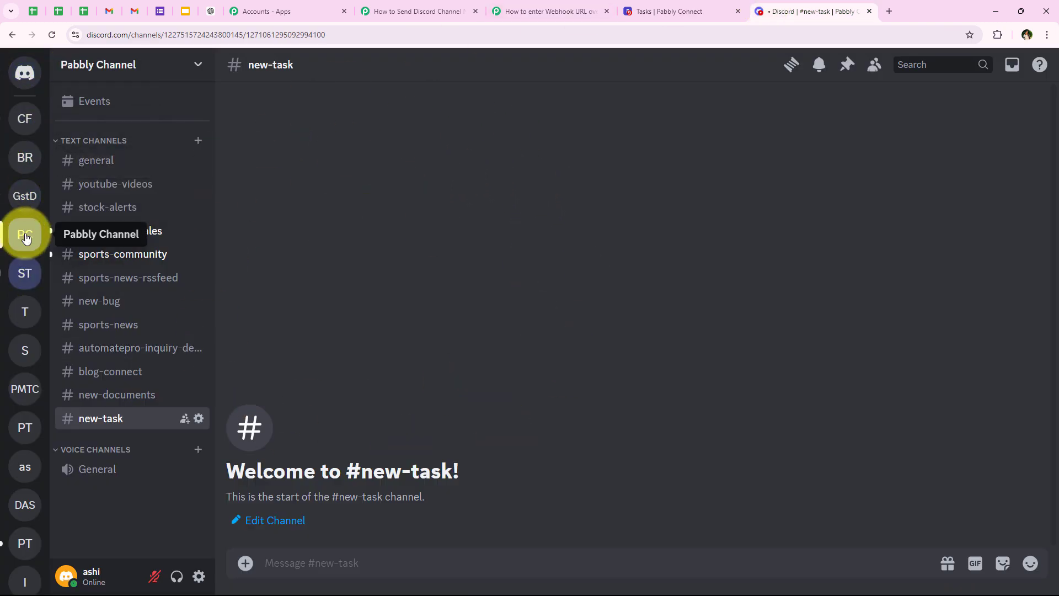
{"action": "left_click", "coordinate": [199, 69]}
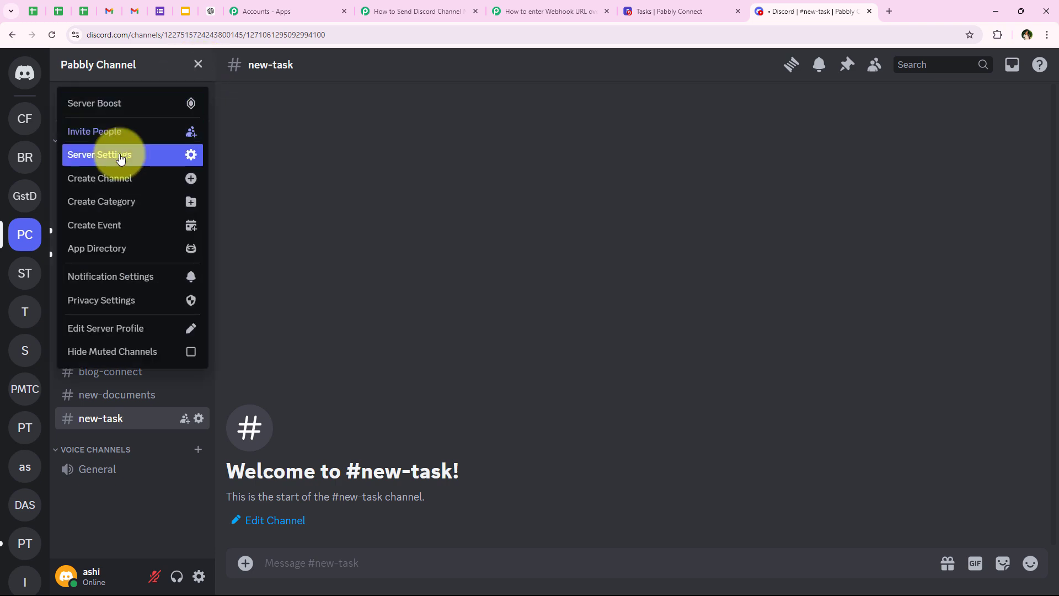
{"action": "left_click", "coordinate": [135, 154]}
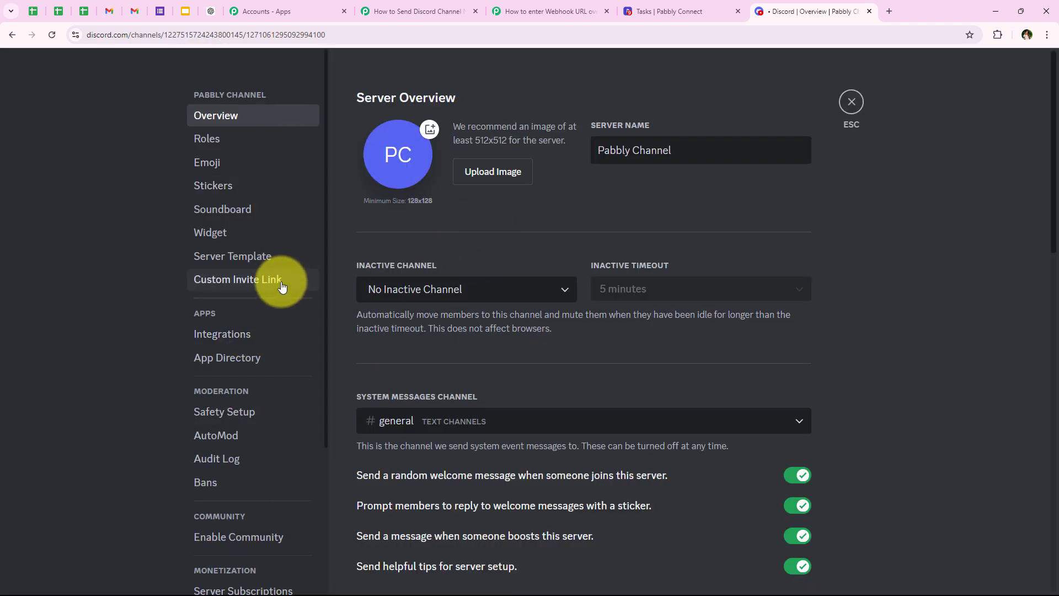
{"action": "left_click", "coordinate": [259, 334]}
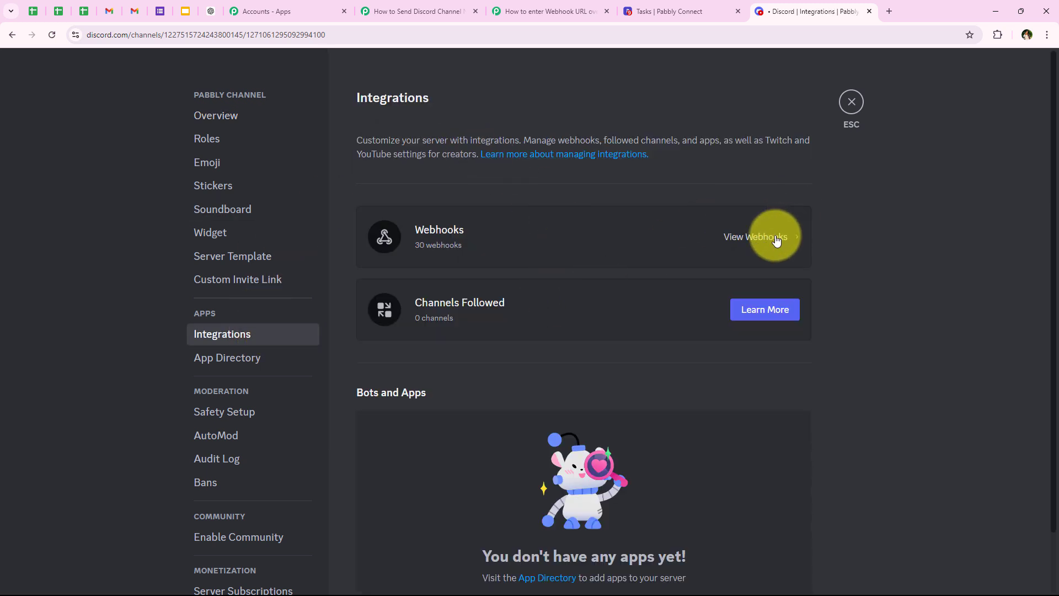
{"action": "left_click", "coordinate": [776, 239]}
{"action": "scroll", "coordinate": [533, 336], "scroll_direction": "down", "scroll_amount": 3}
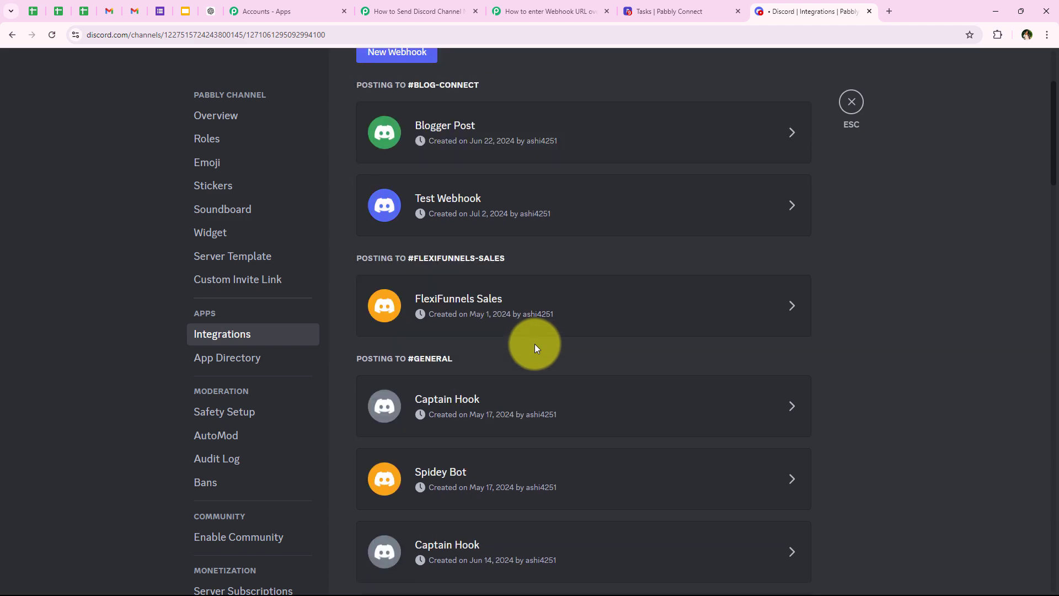
{"action": "scroll", "coordinate": [532, 347], "scroll_direction": "down", "scroll_amount": 10}
{"action": "scroll", "coordinate": [526, 361], "scroll_direction": "up", "scroll_amount": 5}
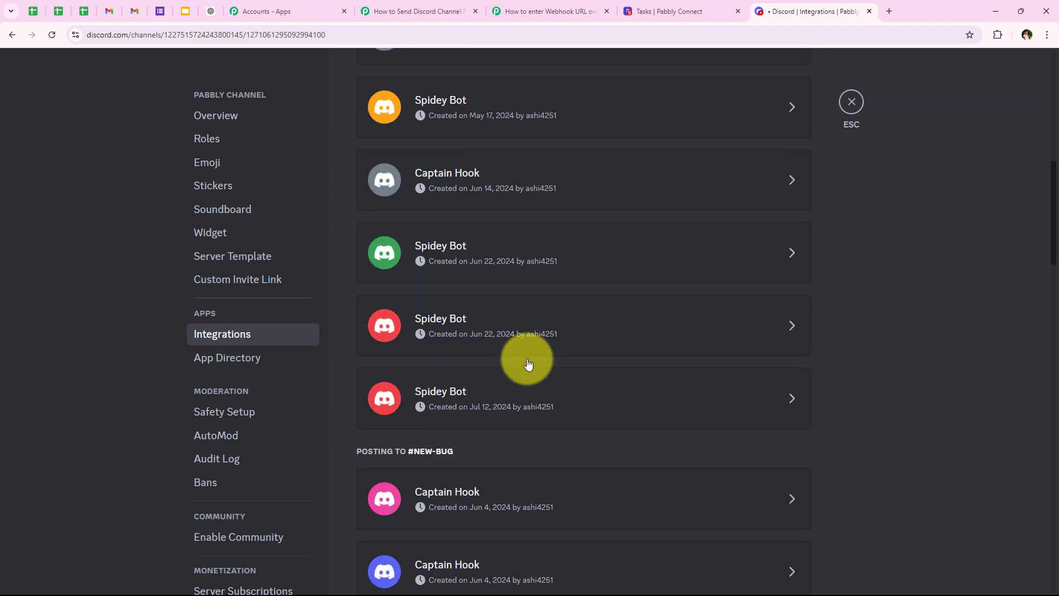
{"action": "scroll", "coordinate": [528, 362], "scroll_direction": "up", "scroll_amount": 10}
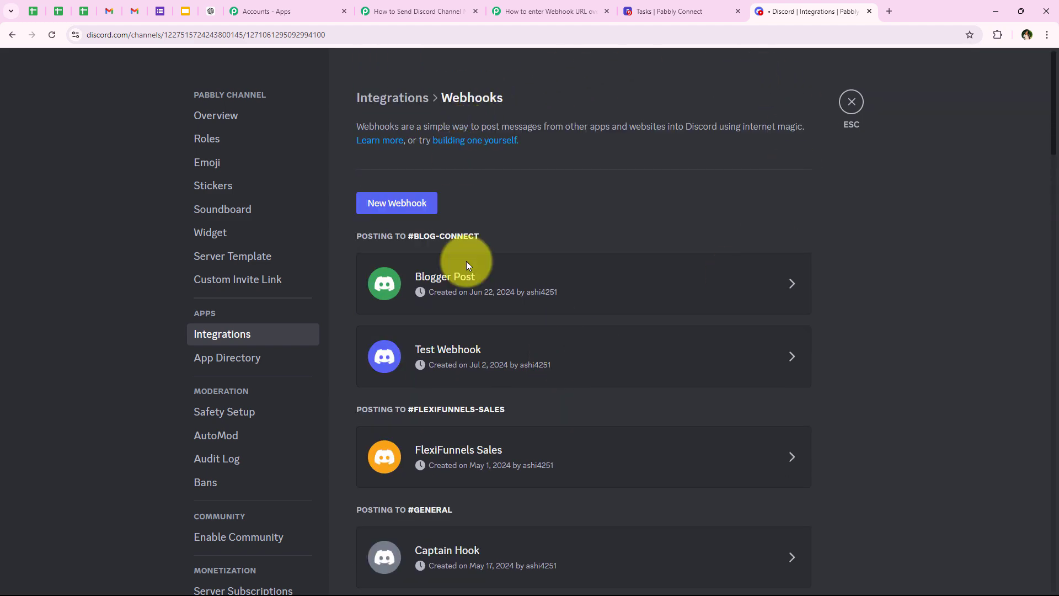
{"action": "scroll", "coordinate": [549, 264], "scroll_direction": "down", "scroll_amount": 10}
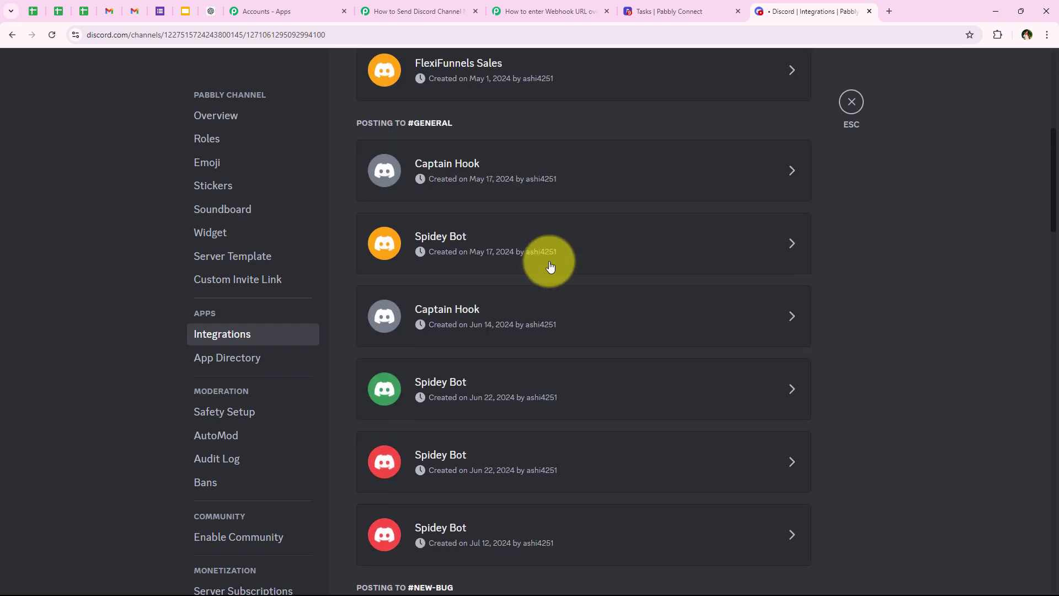
- Find the New task webhook posting to #new-task, check its channel choices, and copy its webhook URL
{"action": "scroll", "coordinate": [550, 267], "scroll_direction": "down", "scroll_amount": 10}
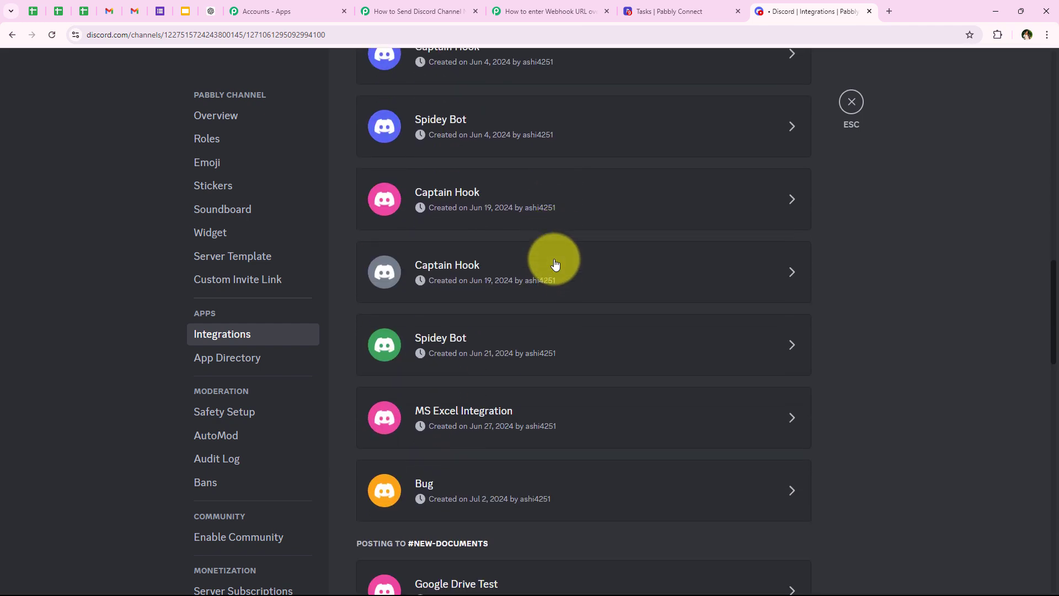
{"action": "scroll", "coordinate": [557, 267], "scroll_direction": "down", "scroll_amount": 3}
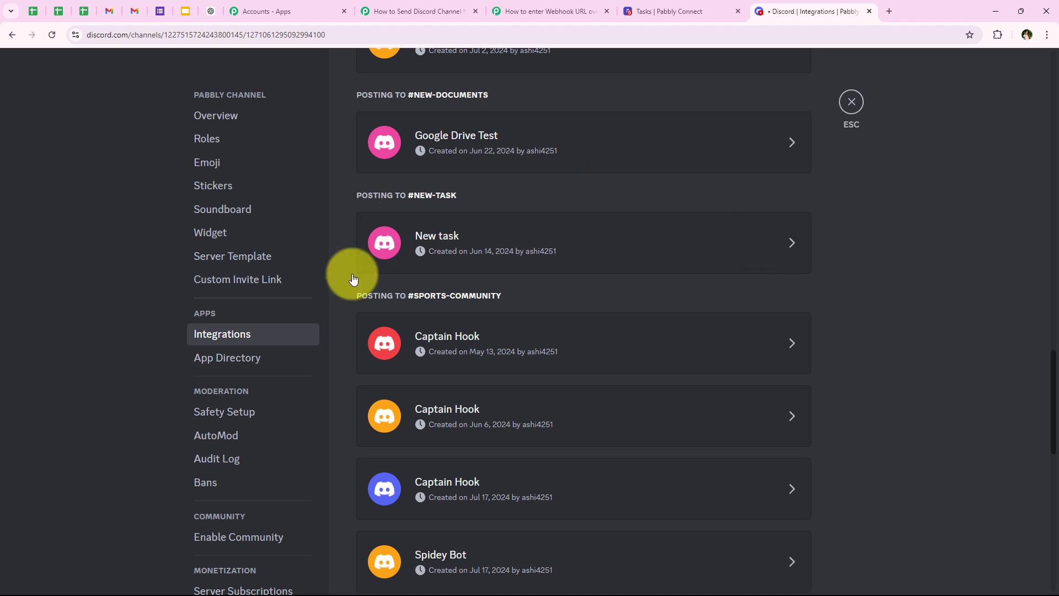
{"action": "left_click", "coordinate": [583, 249]}
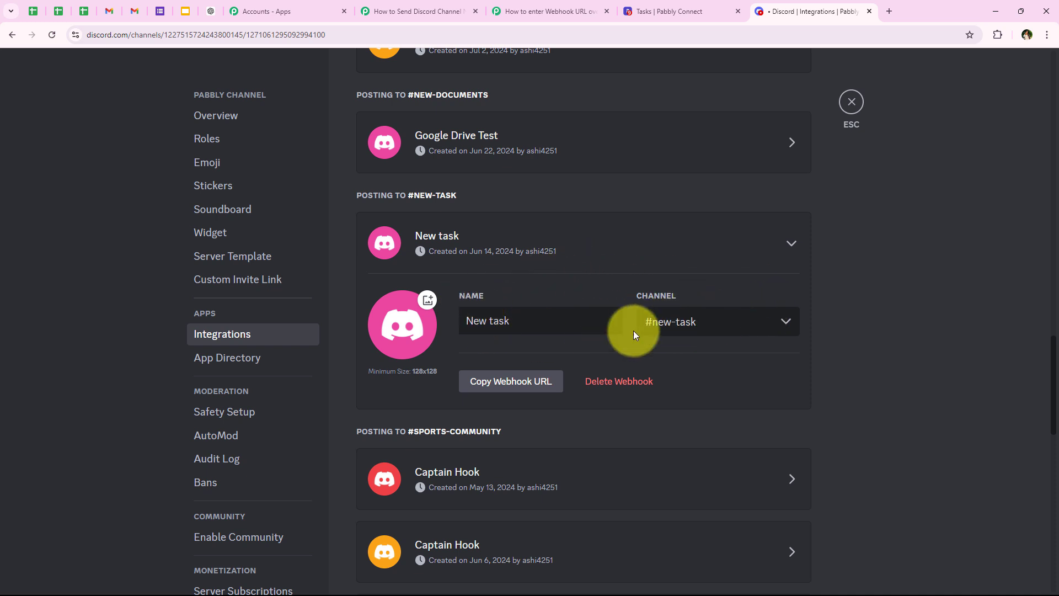
{"action": "left_click", "coordinate": [696, 323]}
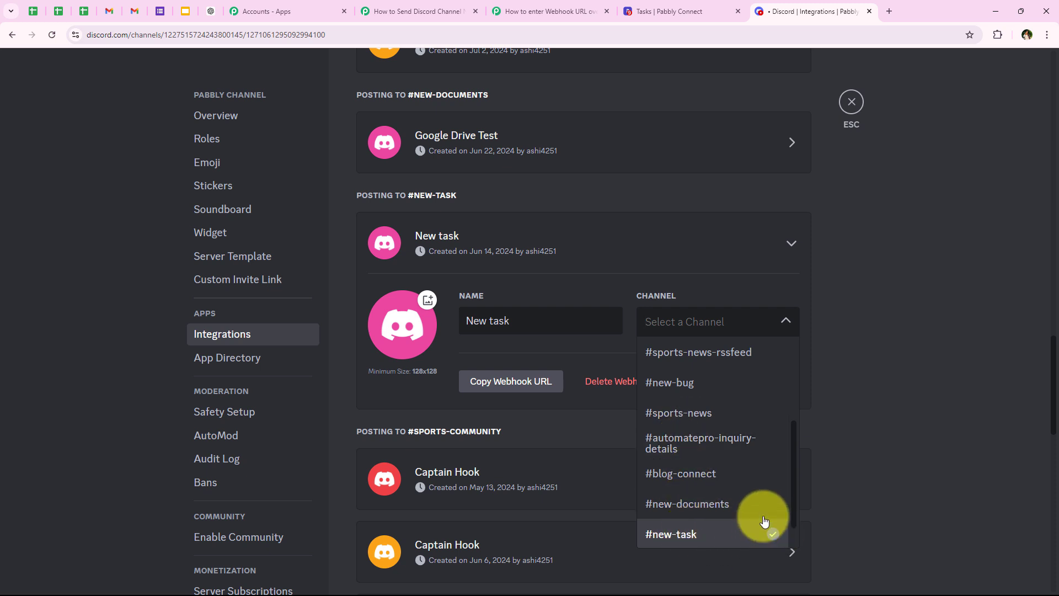
{"action": "scroll", "coordinate": [700, 433], "scroll_direction": "up", "scroll_amount": 2}
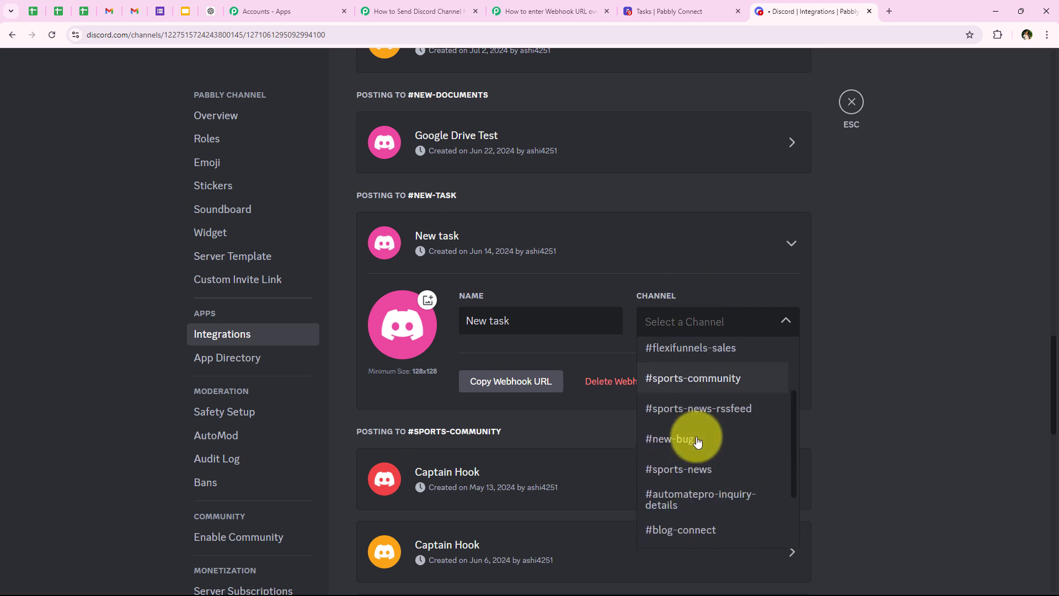
{"action": "scroll", "coordinate": [692, 464], "scroll_direction": "down", "scroll_amount": 2}
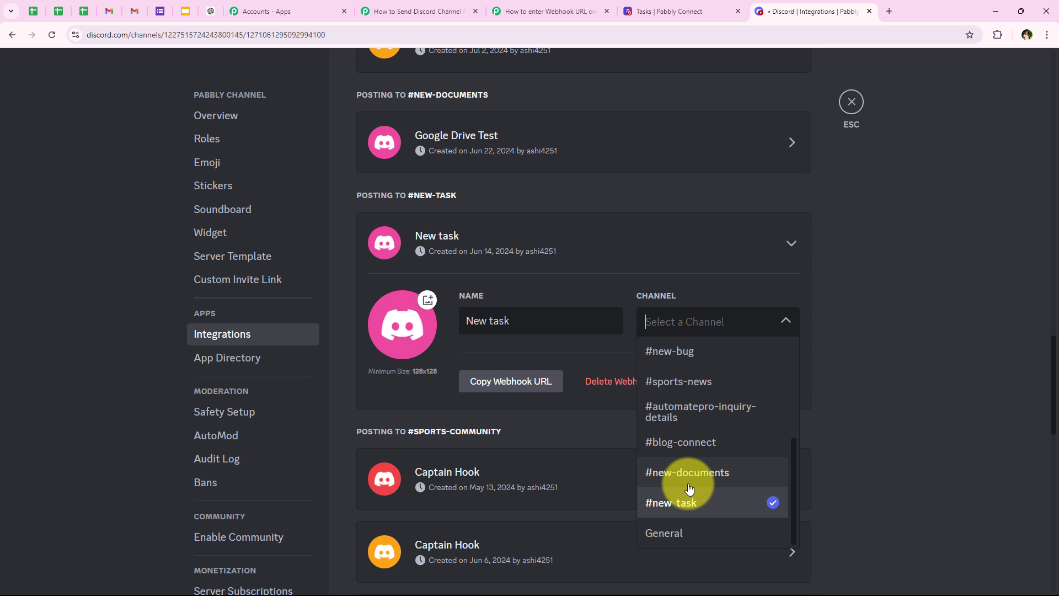
{"action": "left_click", "coordinate": [719, 249]}
{"action": "left_click", "coordinate": [497, 265]}
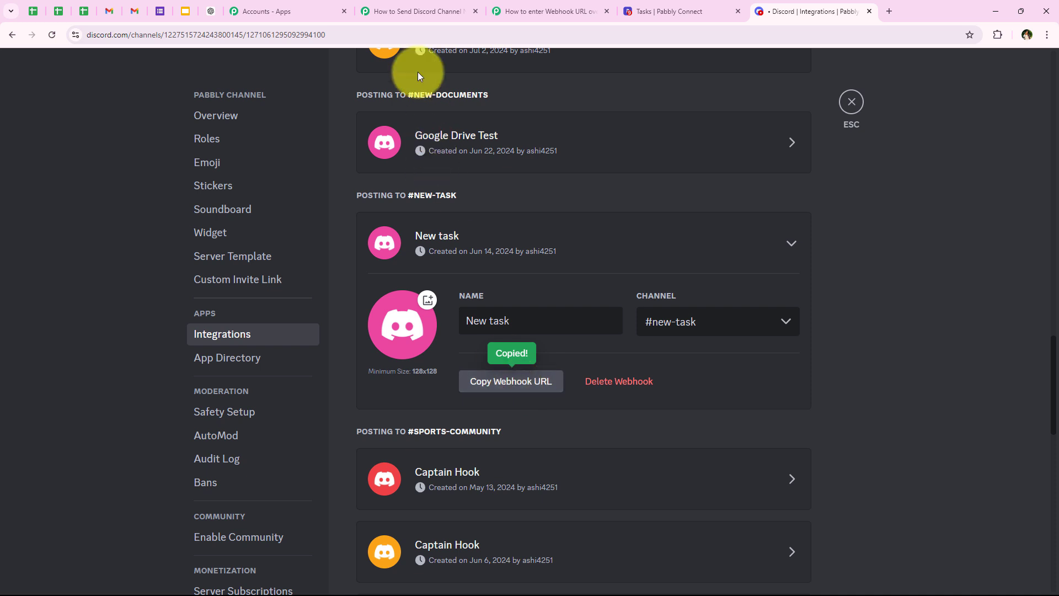
- Return to the Pabbly Connect workflow and paste the copied webhook URL into the Discord action's Webhook URL field
{"action": "left_click", "coordinate": [398, 11]}
{"action": "left_click", "coordinate": [309, 286]}
{"action": "right_click", "coordinate": [331, 299]}
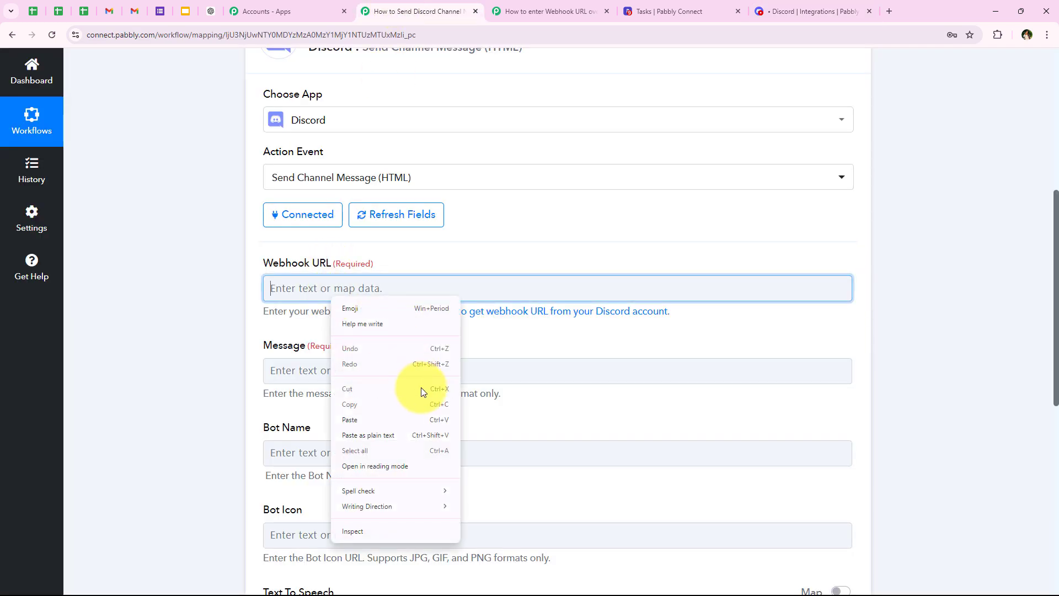
{"action": "left_click", "coordinate": [409, 420]}
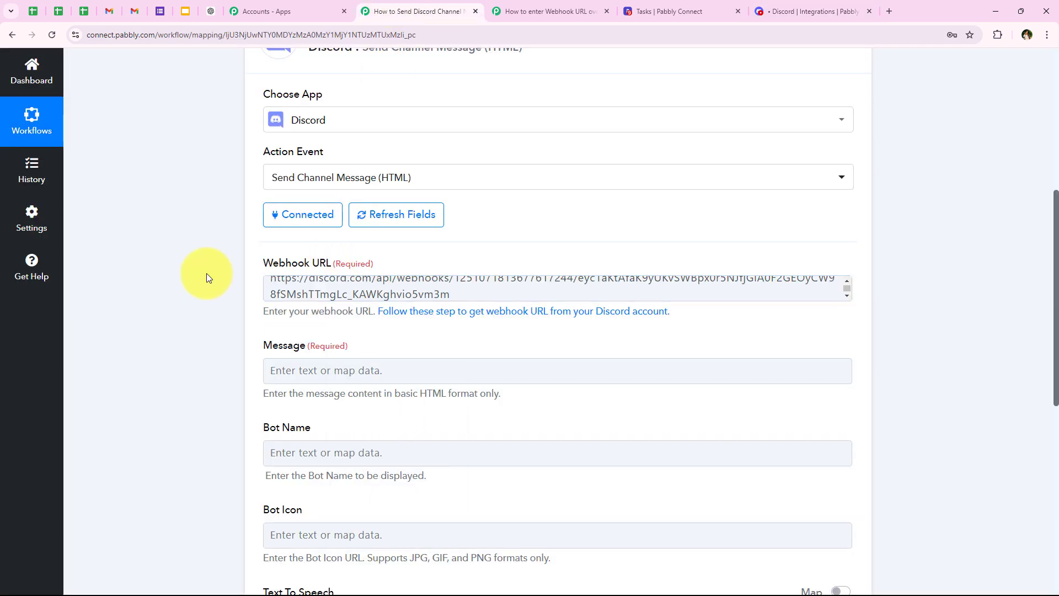
- Fill the message with the HTML text "🔔 New Task Update Alert! 🔔" through "Thanks", including empty Task Name, Description and Due Date labels
{"action": "scroll", "coordinate": [206, 273], "scroll_direction": "down", "scroll_amount": 2}
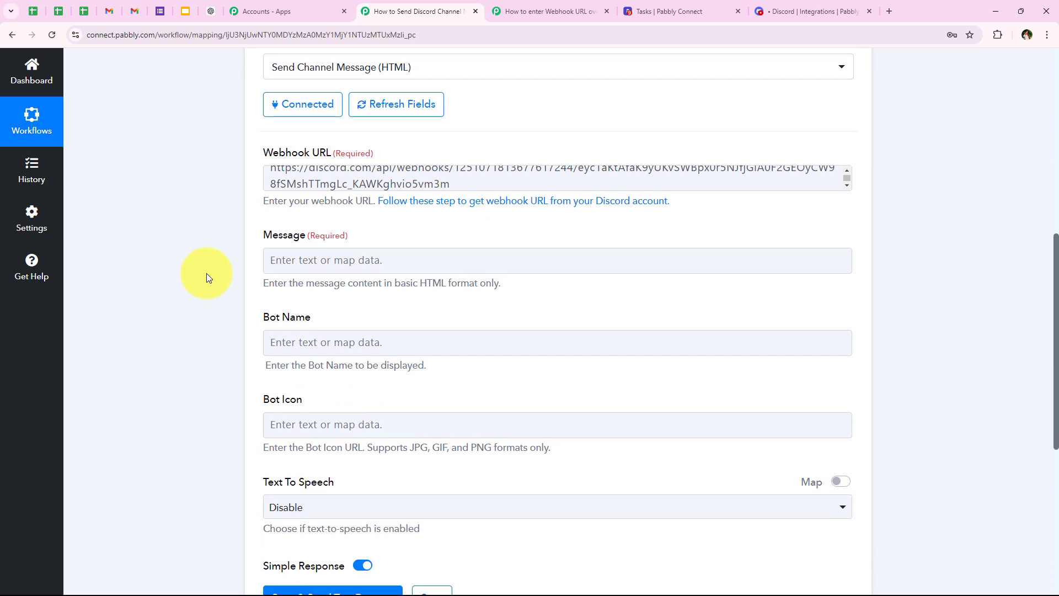
{"action": "scroll", "coordinate": [207, 273], "scroll_direction": "down", "scroll_amount": 1}
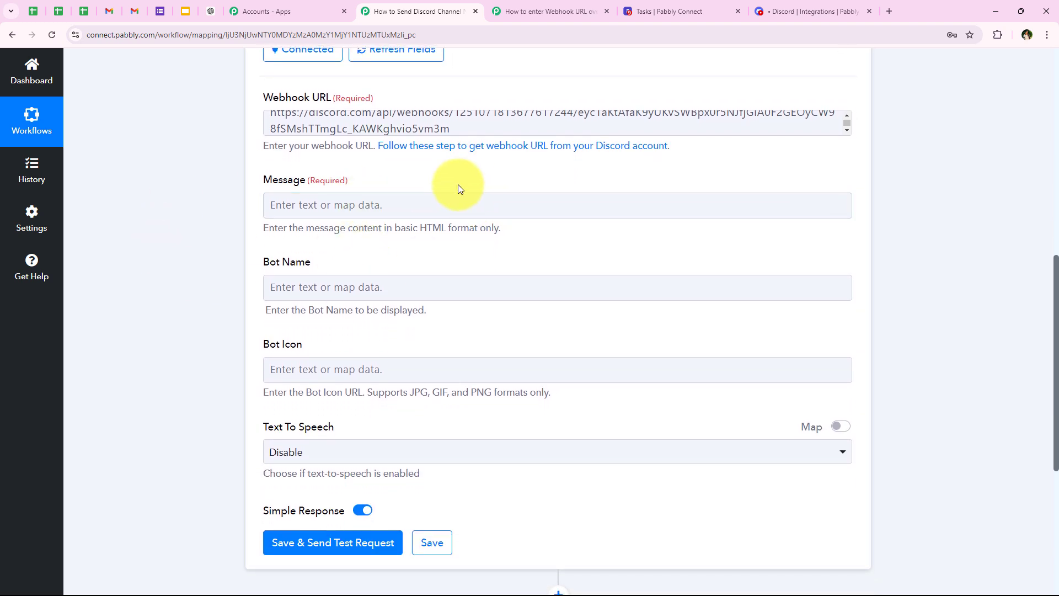
{"action": "left_click", "coordinate": [449, 205]}
{"action": "type", "text": "🔔 New Task Update Alert! 🔔 <br><br>A task in Plutio has been updated. <br><br>Please review the details below:<br><br>Task Name:  <br>Description: <br>Due Date: <br><br>Make sure to check Plutio for more details and take necessary actions. Let’s keep the momentum going! 🚀 <br><br>Thanks"}
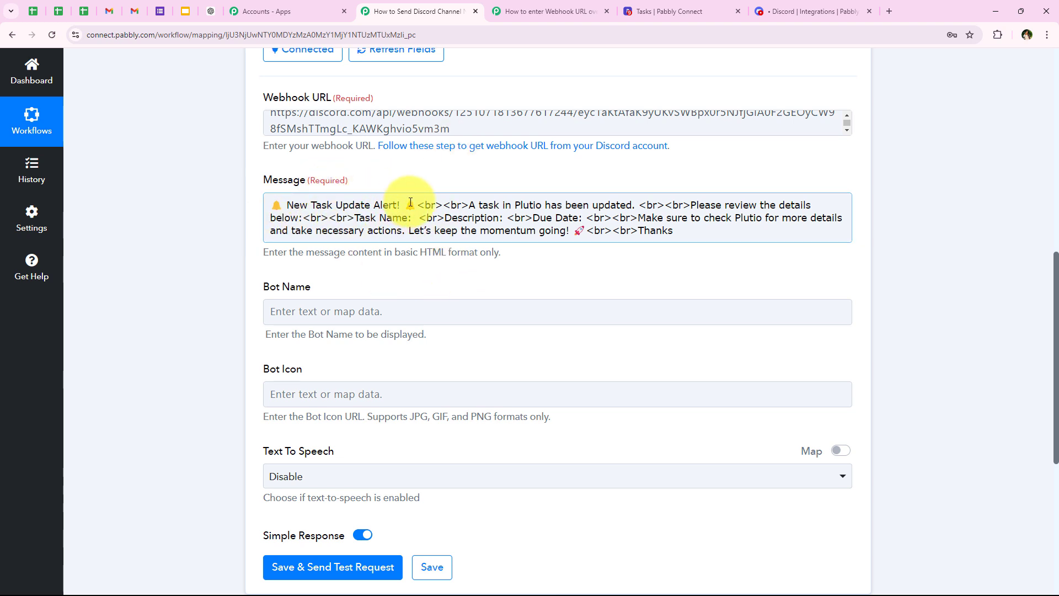
- Examine the <br> line-break tags and the Task Name label in the HTML message
{"action": "left_click_drag", "start_coordinate": [418, 205], "coordinate": [468, 206]}
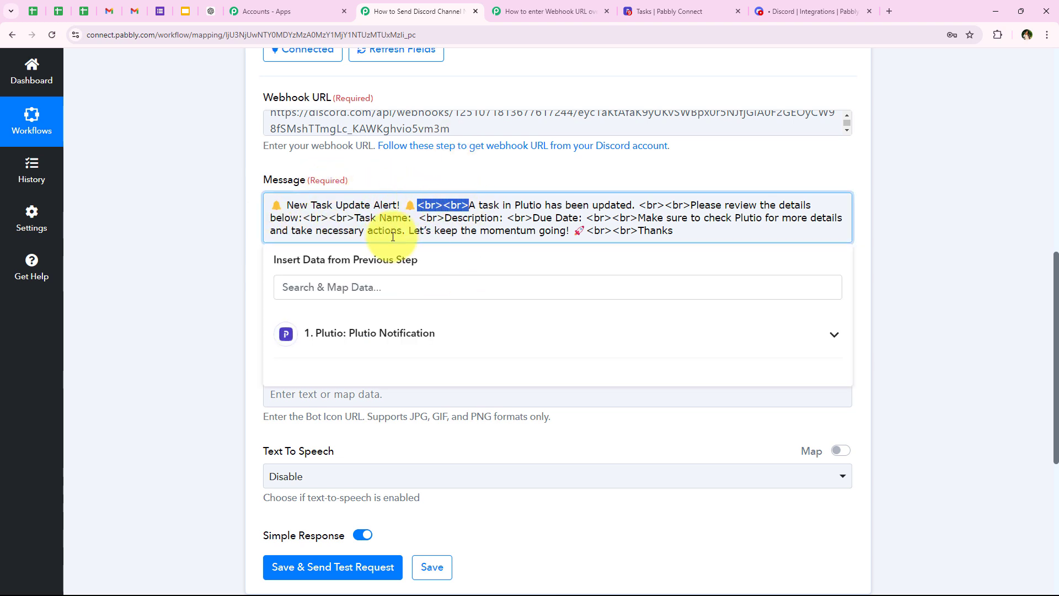
{"action": "left_click", "coordinate": [205, 272]}
{"action": "left_click_drag", "start_coordinate": [257, 252], "coordinate": [494, 257]}
{"action": "left_click", "coordinate": [506, 254]}
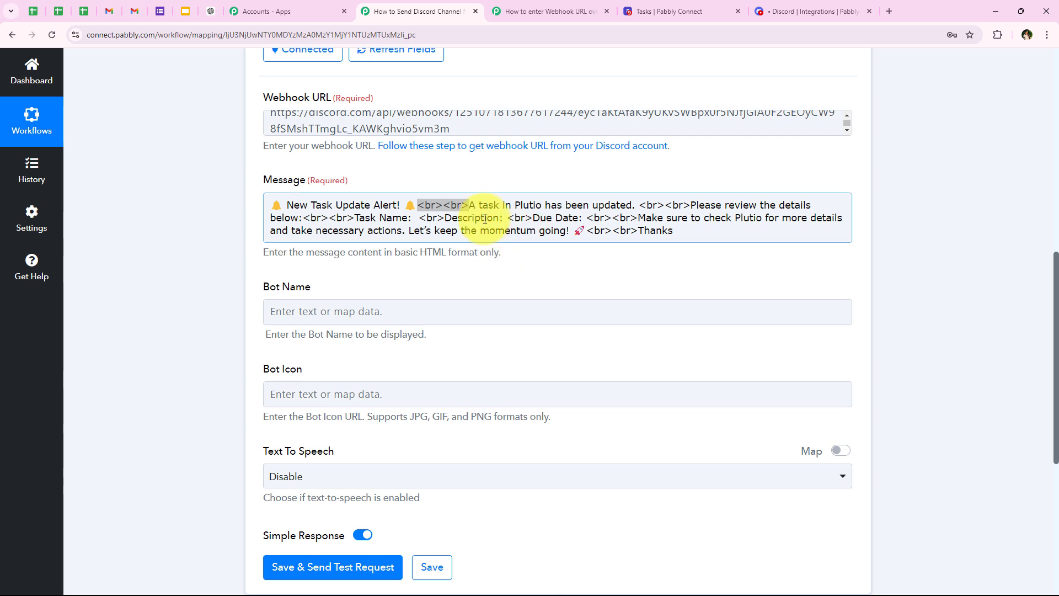
{"action": "left_click", "coordinate": [426, 202]}
{"action": "left_click", "coordinate": [426, 205]}
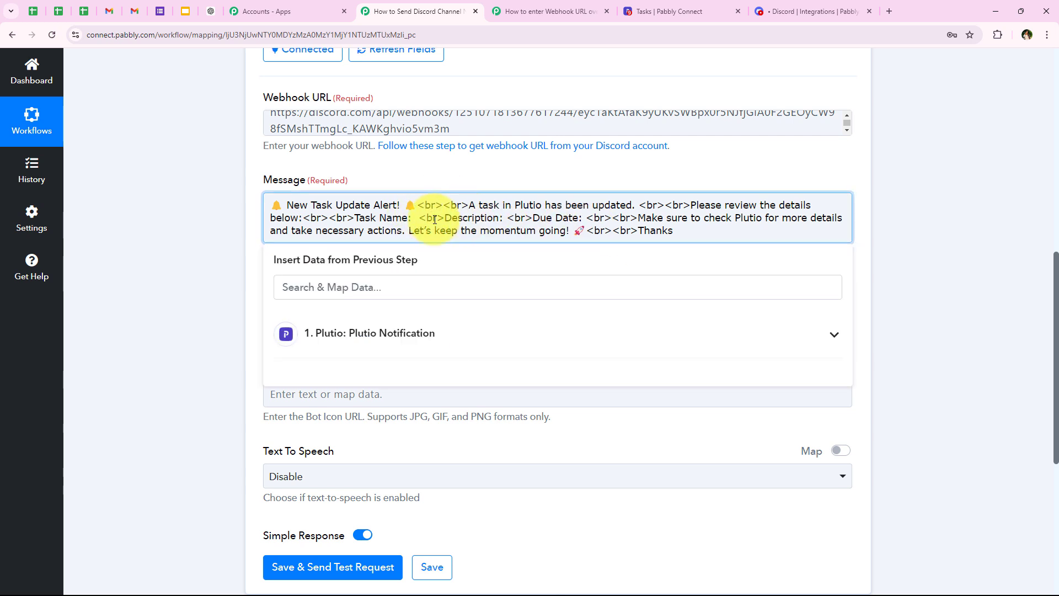
{"action": "left_click", "coordinate": [223, 215]}
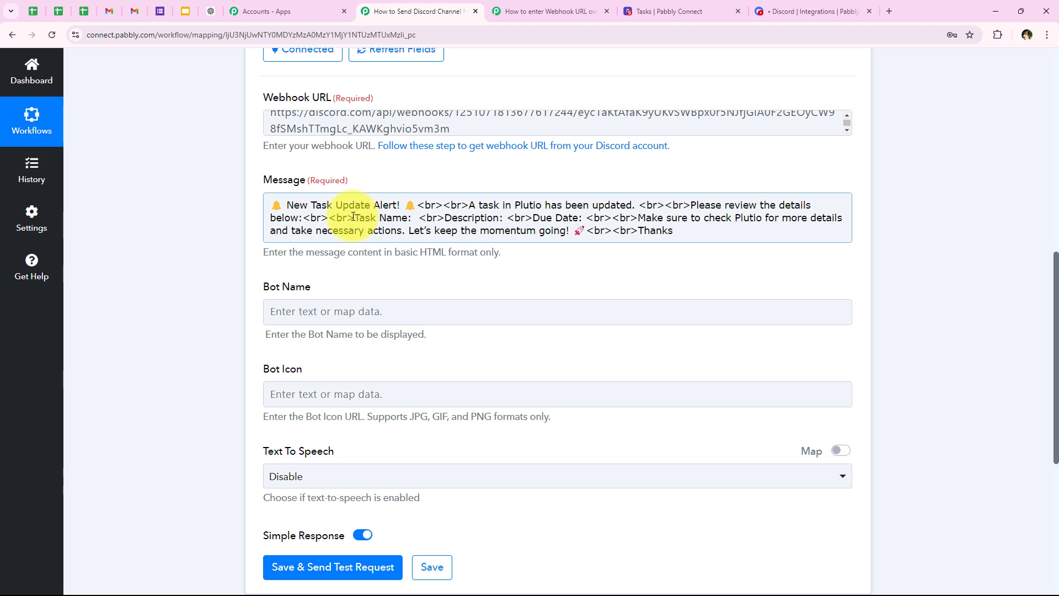
{"action": "left_click_drag", "start_coordinate": [353, 217], "coordinate": [411, 218]}
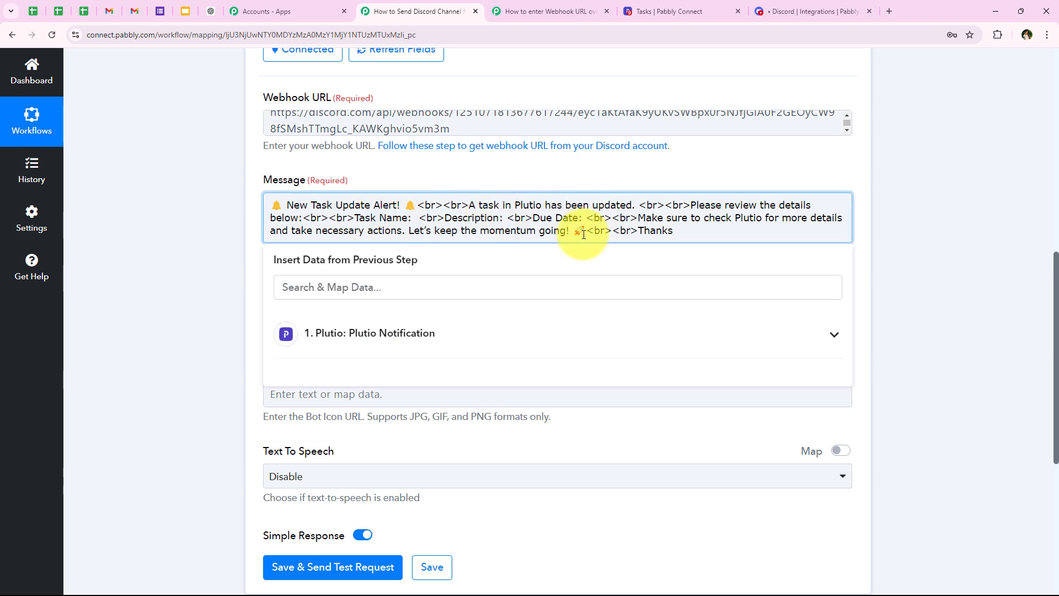
{"action": "left_click", "coordinate": [200, 264]}
{"action": "left_click", "coordinate": [421, 226]}
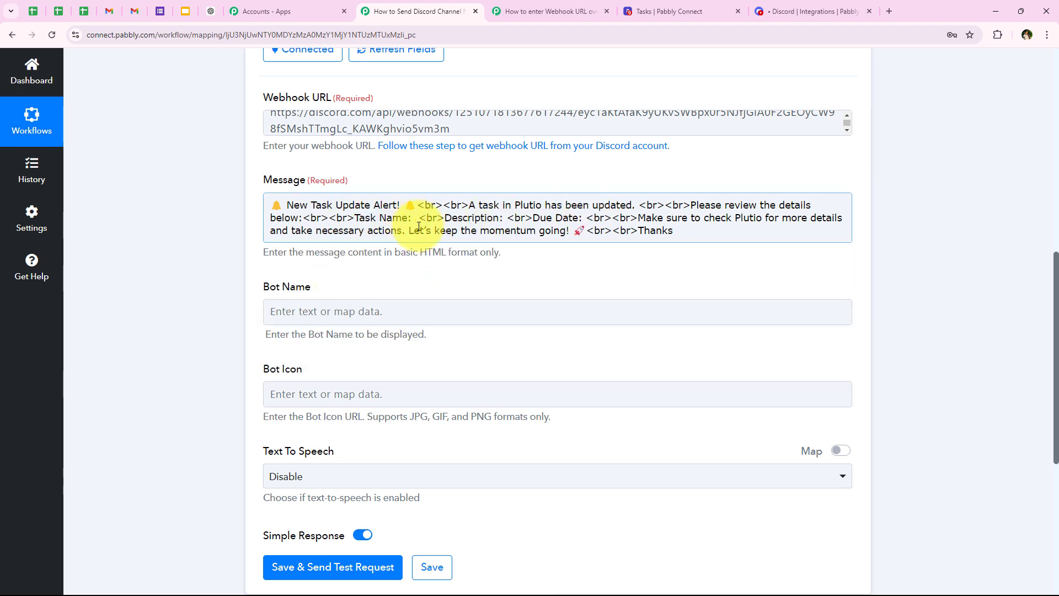
- Remove the extra space after the Task Name label and look through the Plutio Notification data available for mapping
{"action": "left_click", "coordinate": [414, 220]}
{"action": "key", "text": "BackSpace"}
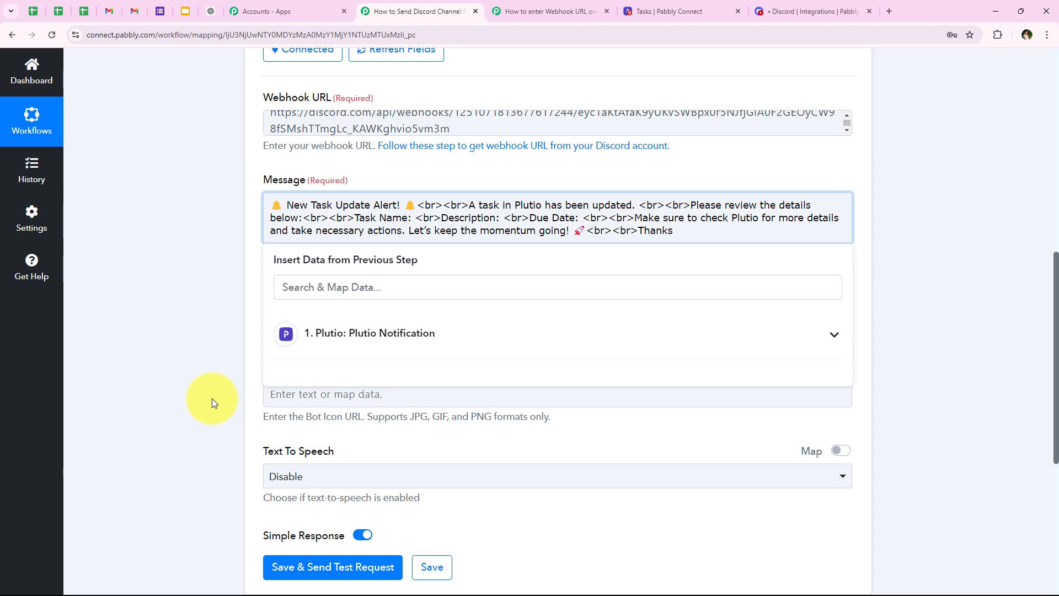
{"action": "left_click", "coordinate": [425, 342]}
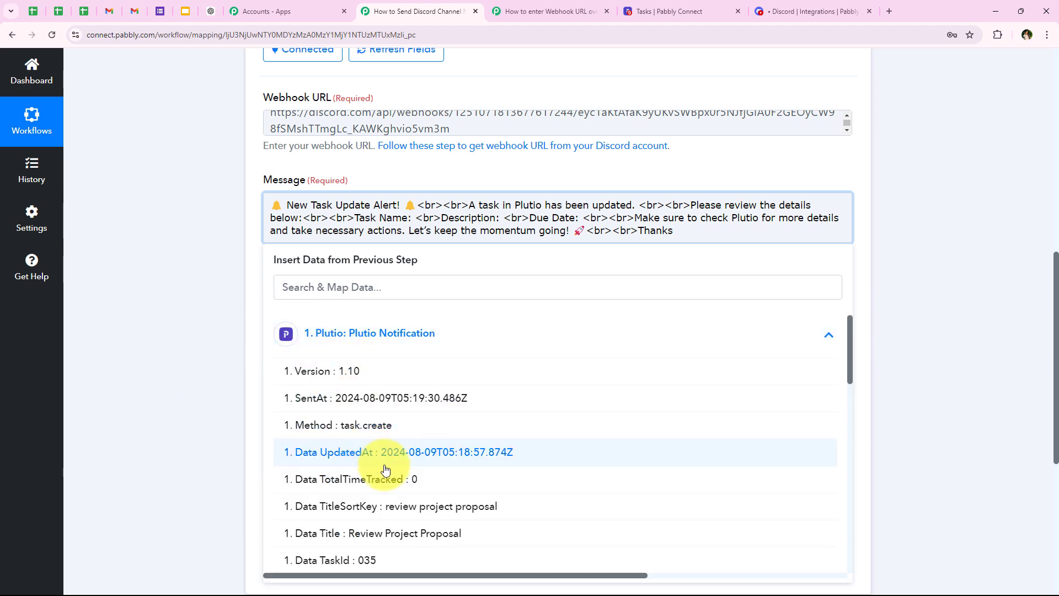
{"action": "scroll", "coordinate": [395, 502], "scroll_direction": "down", "scroll_amount": 3}
{"action": "scroll", "coordinate": [381, 441], "scroll_direction": "up", "scroll_amount": 5}
{"action": "left_click", "coordinate": [355, 343]}
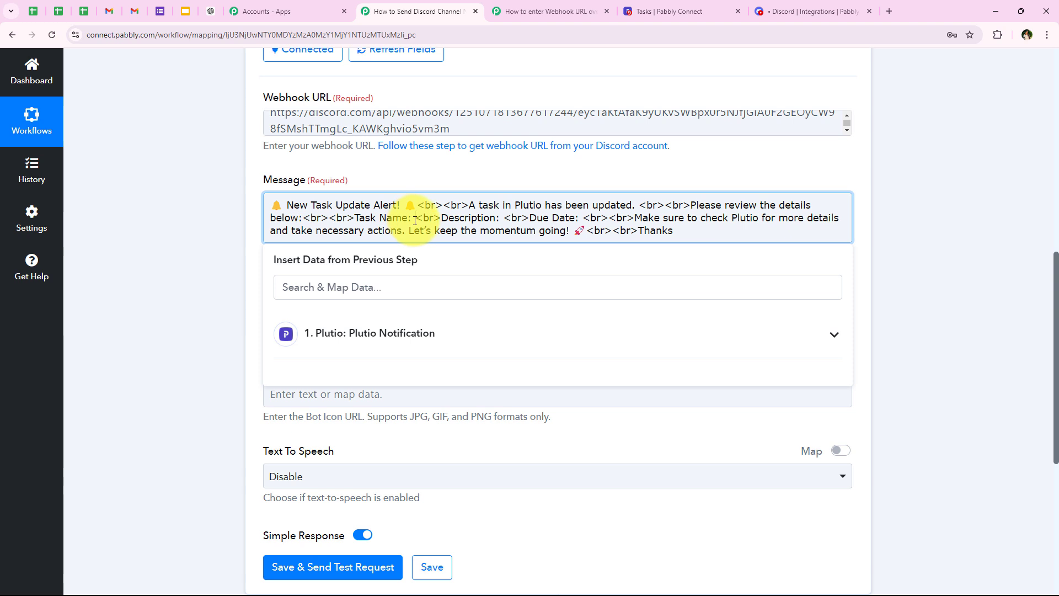
- Try the fixed value "xyz" after the Task Name label in the message
{"action": "key", "text": "BackSpace"}
{"action": "type", "text": "xyz"}
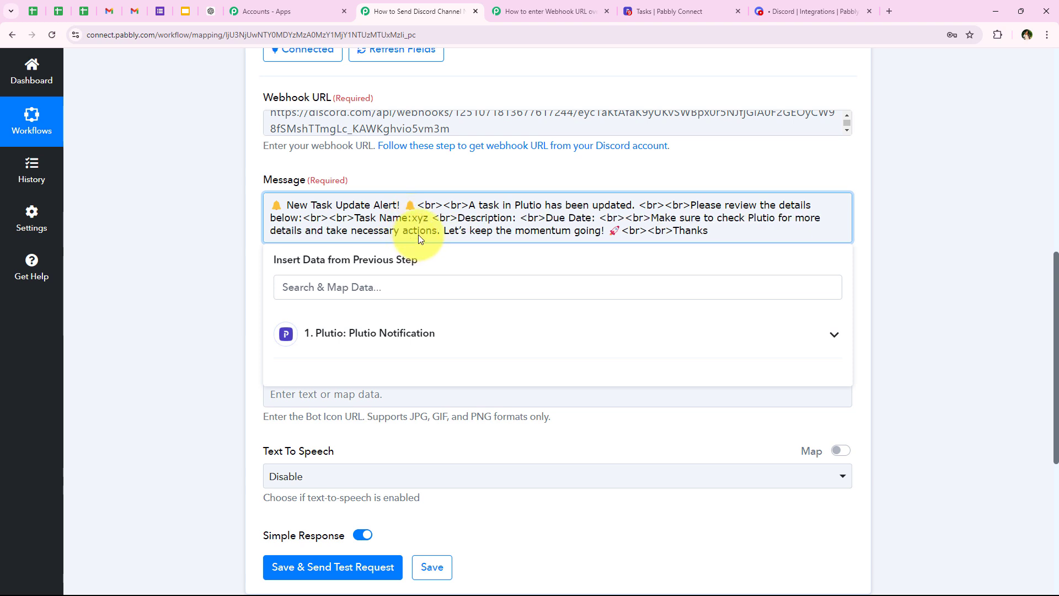
{"action": "left_click", "coordinate": [414, 217]}
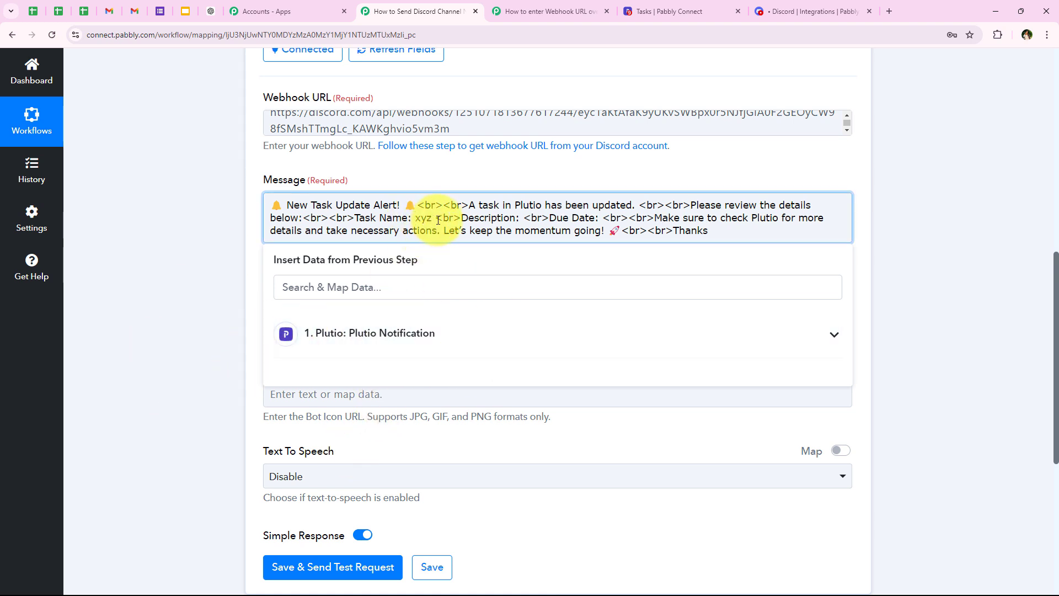
{"action": "key", "text": "BackSpace"}
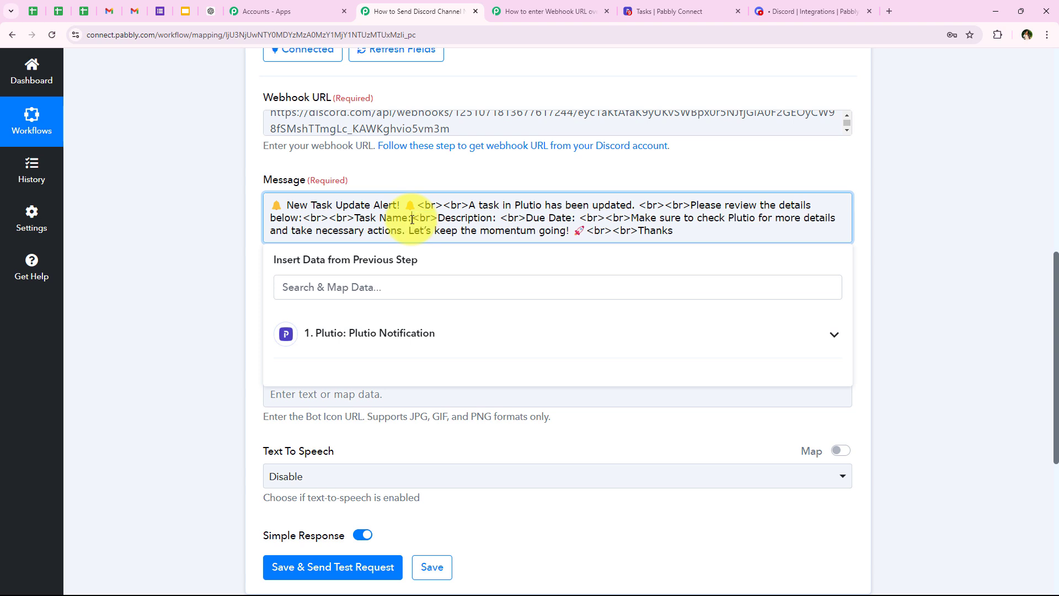
- Map the Plutio Notification's Data Title after the Task Name label in the message
{"action": "left_click", "coordinate": [422, 350]}
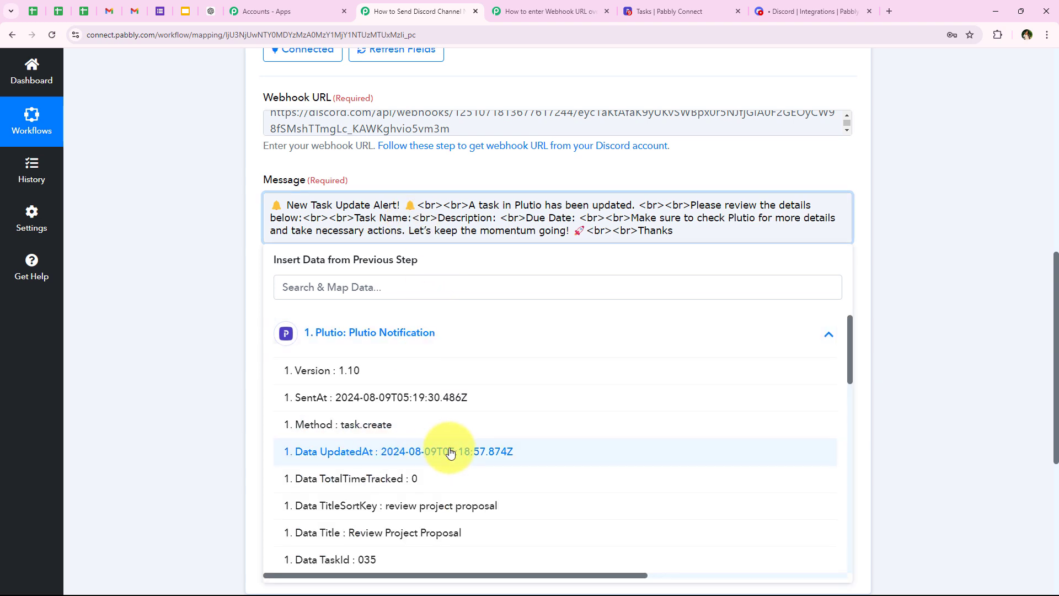
{"action": "scroll", "coordinate": [449, 449], "scroll_direction": "down", "scroll_amount": 2}
{"action": "scroll", "coordinate": [450, 451], "scroll_direction": "down", "scroll_amount": 6}
{"action": "scroll", "coordinate": [453, 452], "scroll_direction": "up", "scroll_amount": 6}
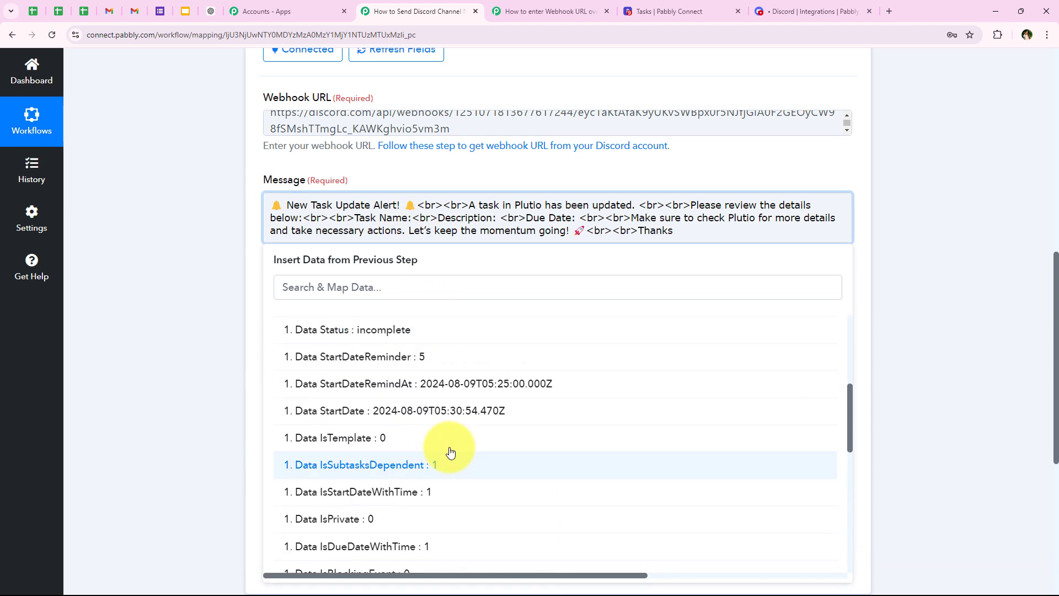
{"action": "scroll", "coordinate": [457, 453], "scroll_direction": "up", "scroll_amount": 1}
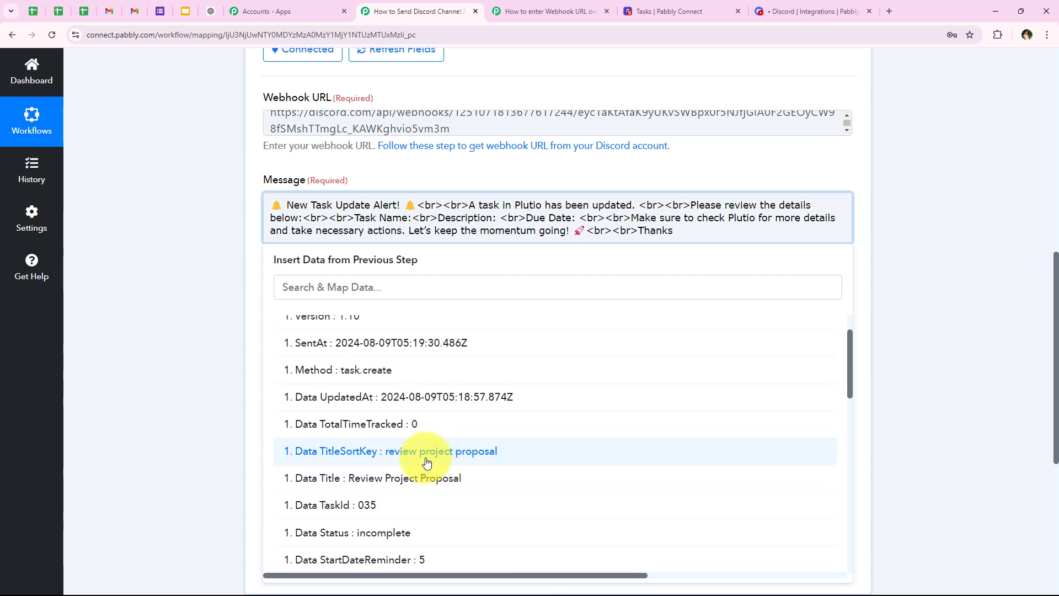
{"action": "left_click", "coordinate": [354, 479]}
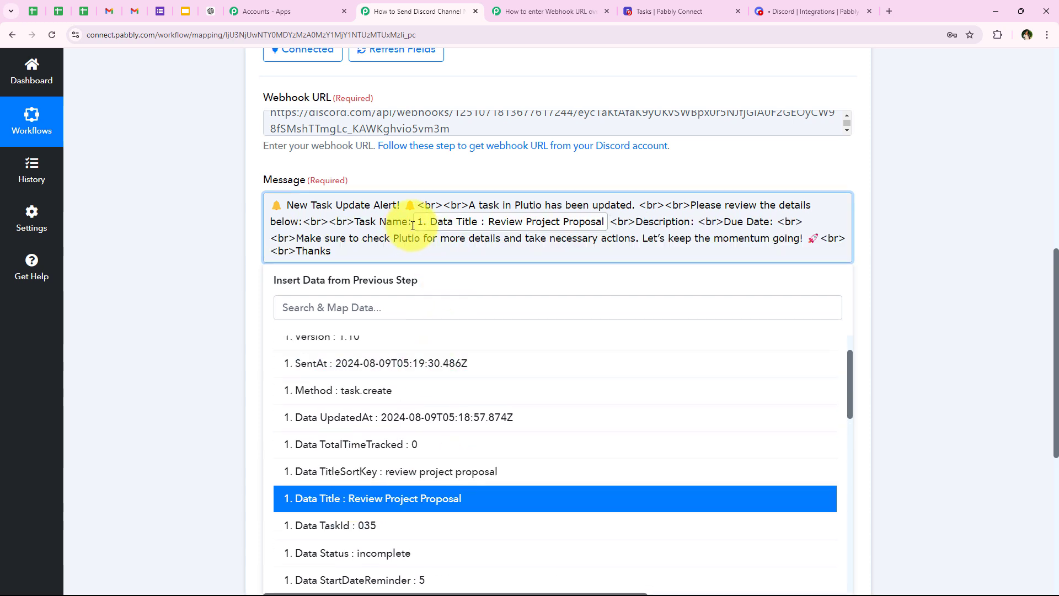
{"action": "left_click", "coordinate": [154, 338]}
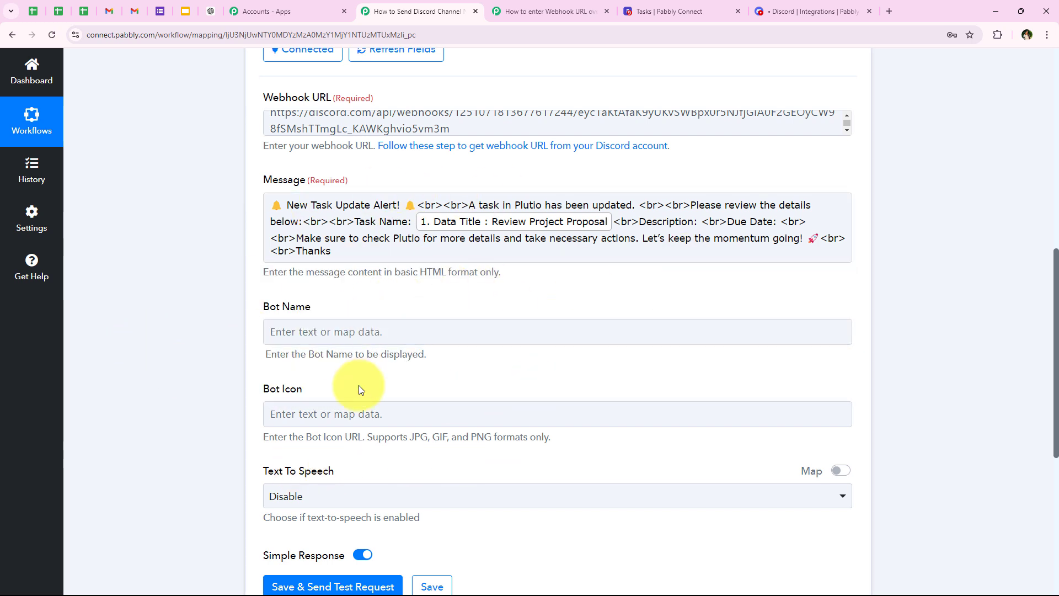
- Search the Plutio data for "des" and map Data DescriptionPlain after the Description label in the message
{"action": "left_click", "coordinate": [536, 223]}
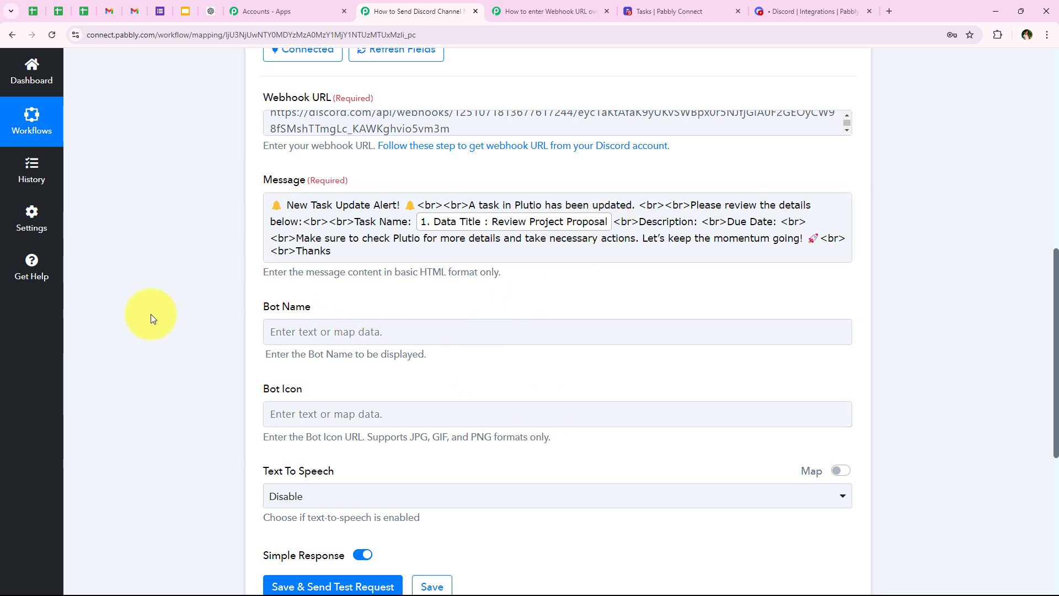
{"action": "left_click", "coordinate": [708, 223]}
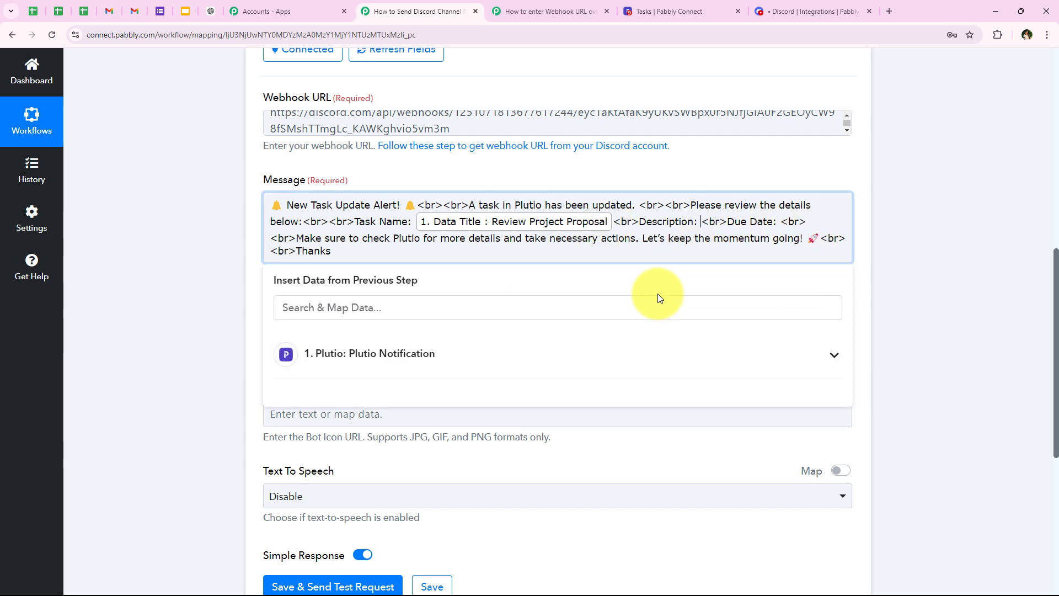
{"action": "left_click", "coordinate": [406, 308]}
{"action": "type", "text": "des"}
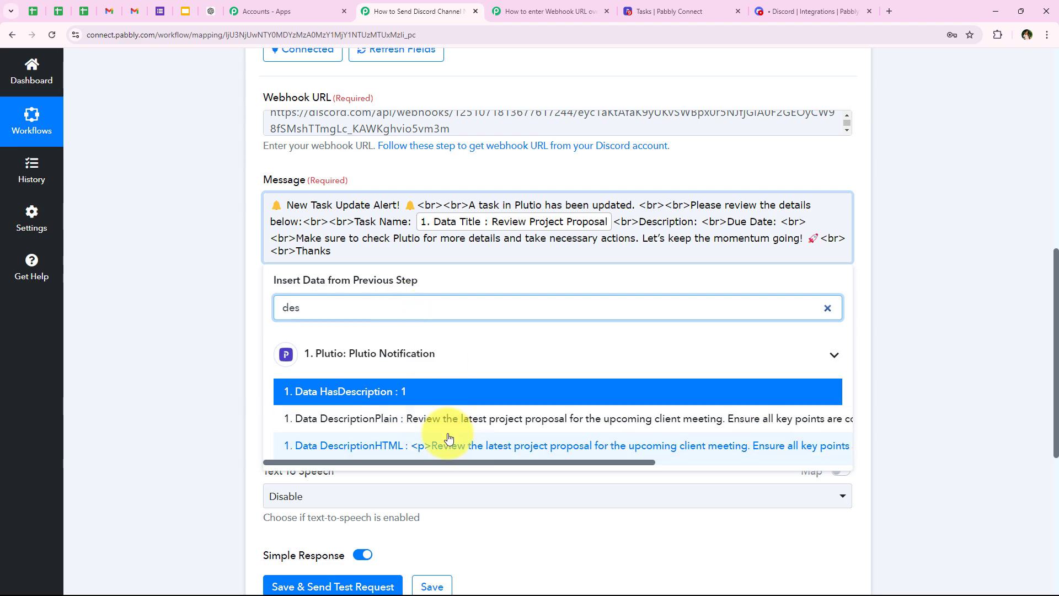
{"action": "left_click", "coordinate": [448, 419]}
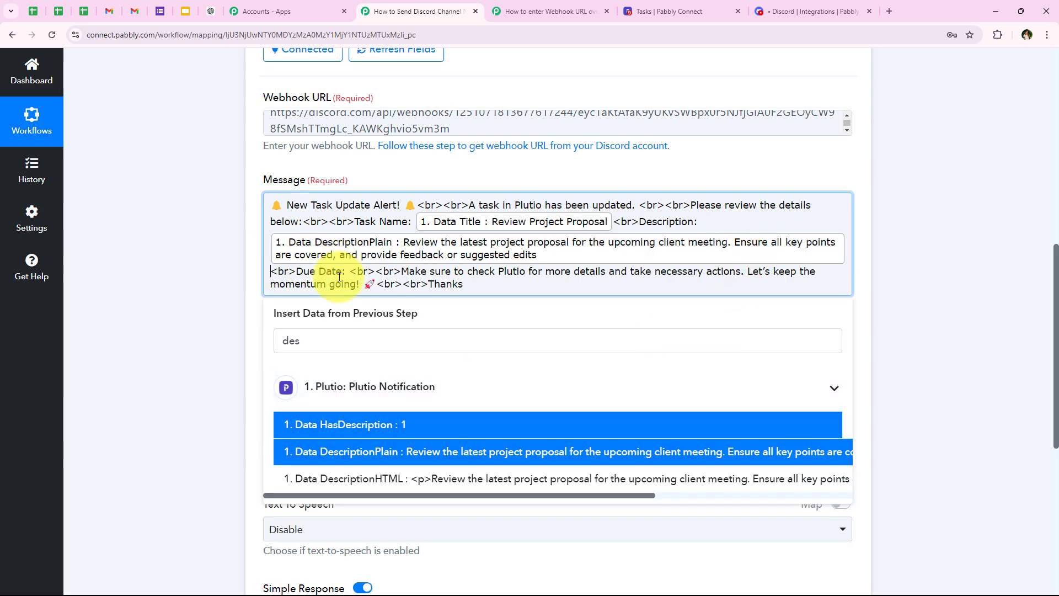
- Search the Plutio data for "due" and map Data DueDate after the Due Date label in the message
{"action": "double_click", "coordinate": [292, 342]}
{"action": "type", "text": "due"}
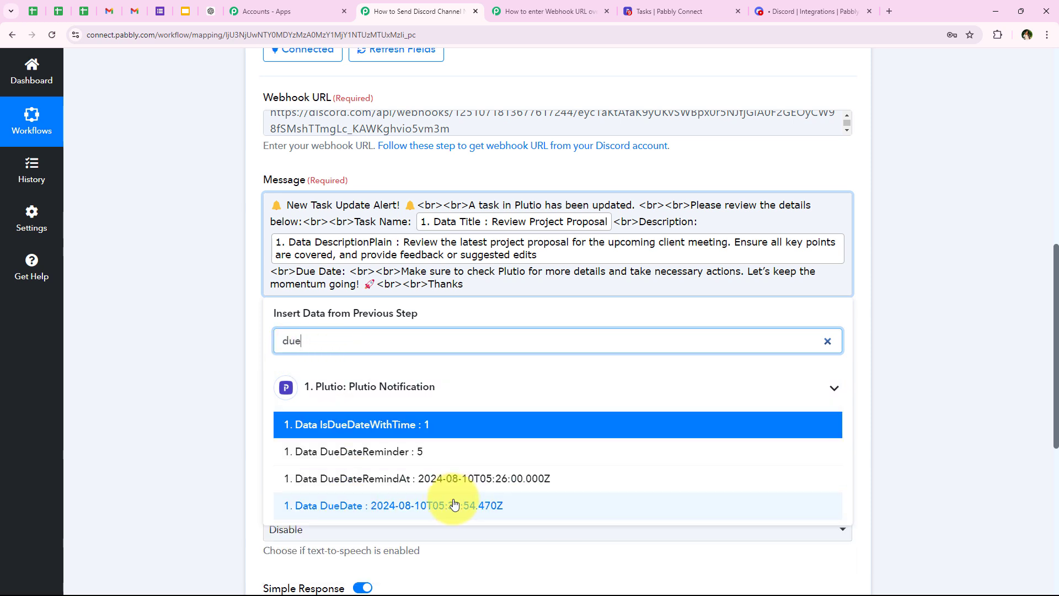
{"action": "left_click", "coordinate": [369, 507]}
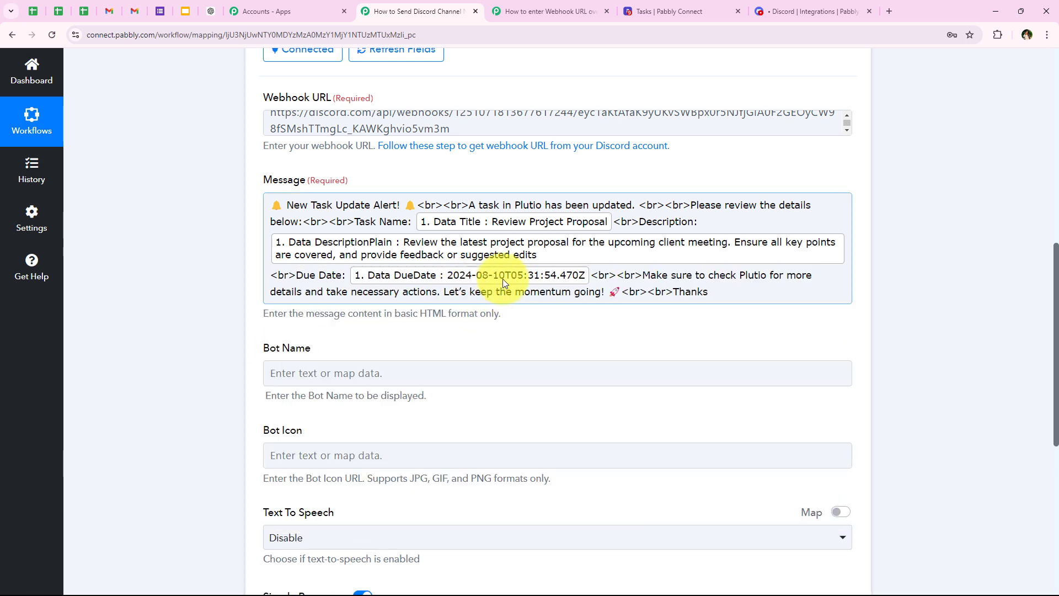
- Remove the mapped Data DueDate value after the Due Date label in the Discord message
{"action": "left_click", "coordinate": [516, 280]}
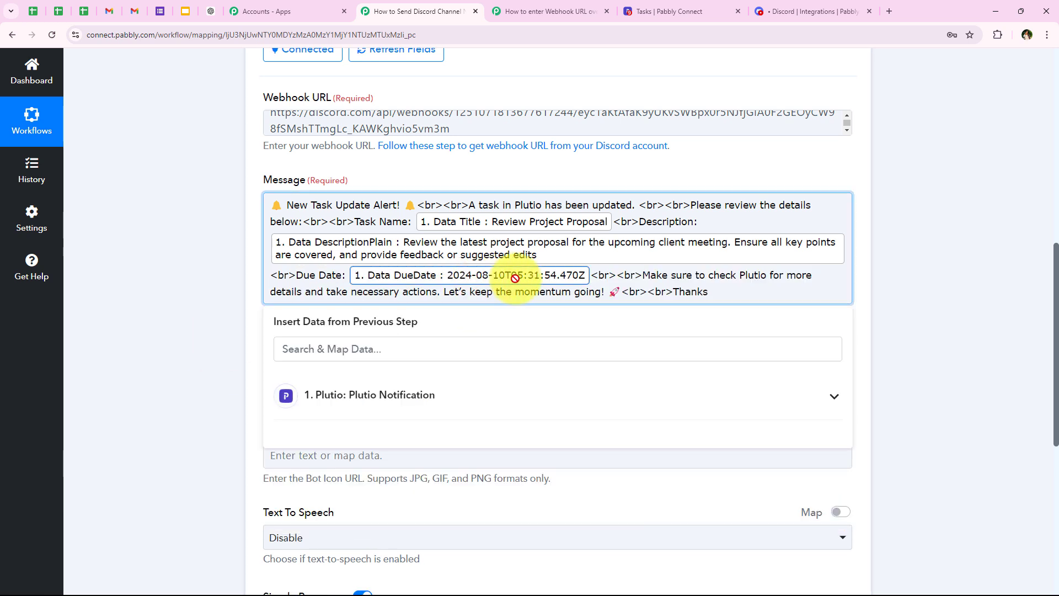
{"action": "left_click_drag", "start_coordinate": [516, 279], "coordinate": [164, 329]}
{"action": "scroll", "coordinate": [220, 392], "scroll_direction": "up", "scroll_amount": 3}
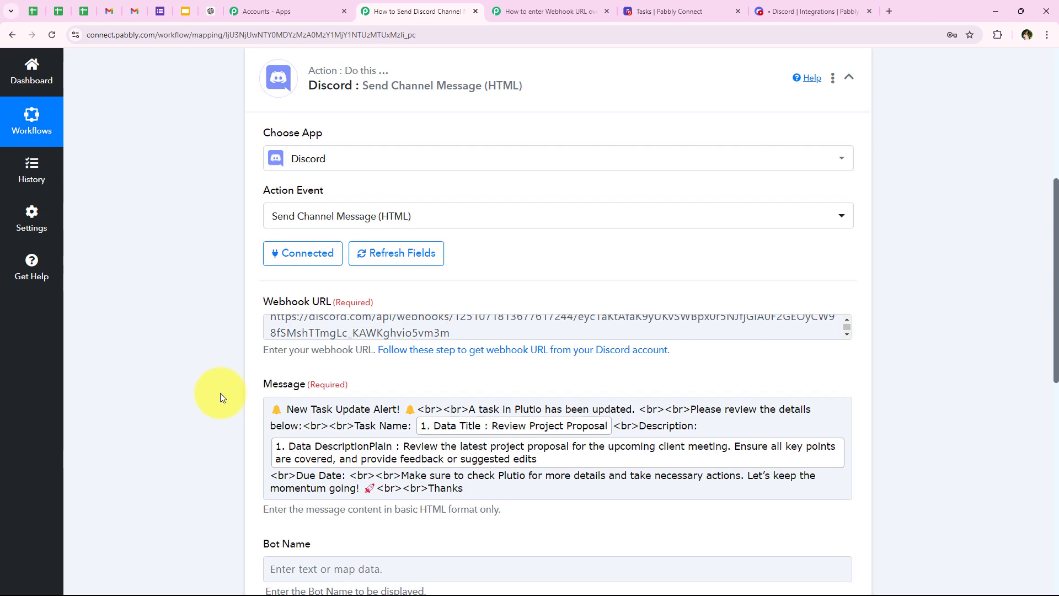
- Insert a Date/Time Formatter (Pabbly) action between the Plutio trigger and the Discord action, and connect it with the Format Date with Time Zone event
{"action": "scroll", "coordinate": [220, 393], "scroll_direction": "down", "scroll_amount": 3}
{"action": "scroll", "coordinate": [421, 338], "scroll_direction": "up", "scroll_amount": 5}
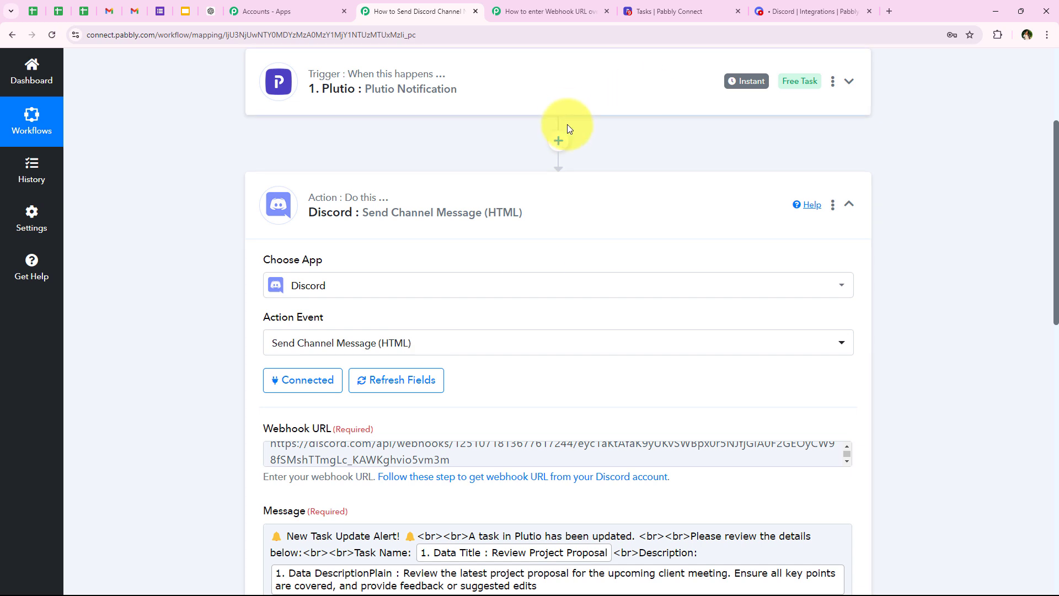
{"action": "left_click", "coordinate": [559, 140]}
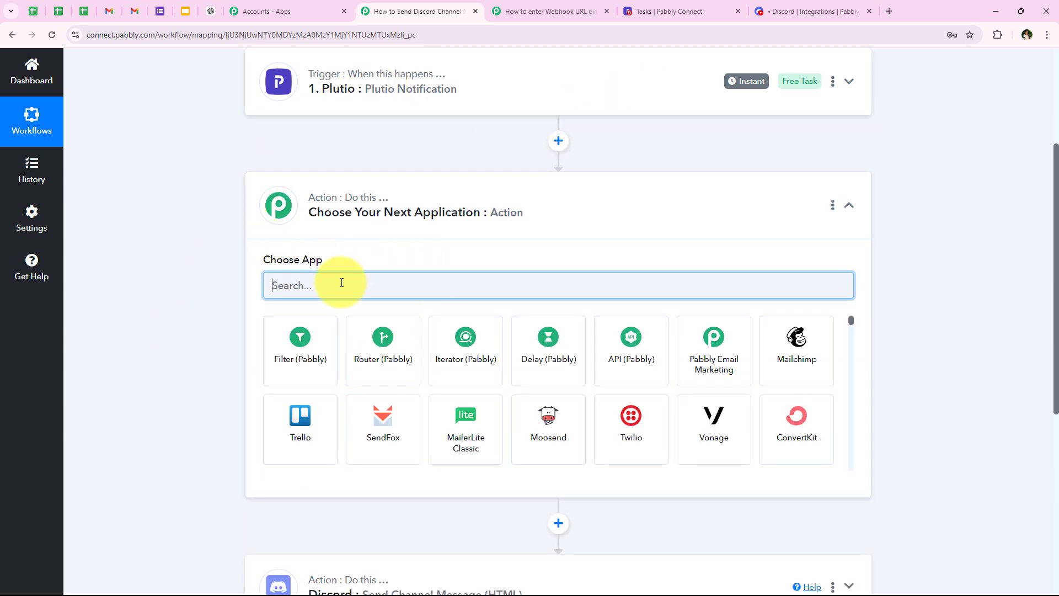
{"action": "type", "text": "Date"}
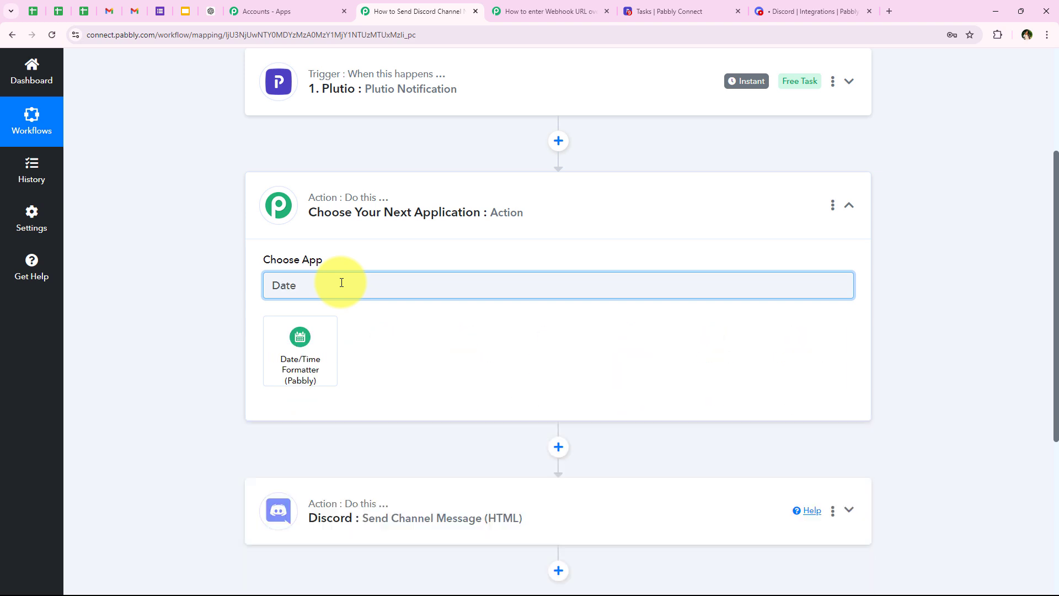
{"action": "left_click", "coordinate": [327, 325]}
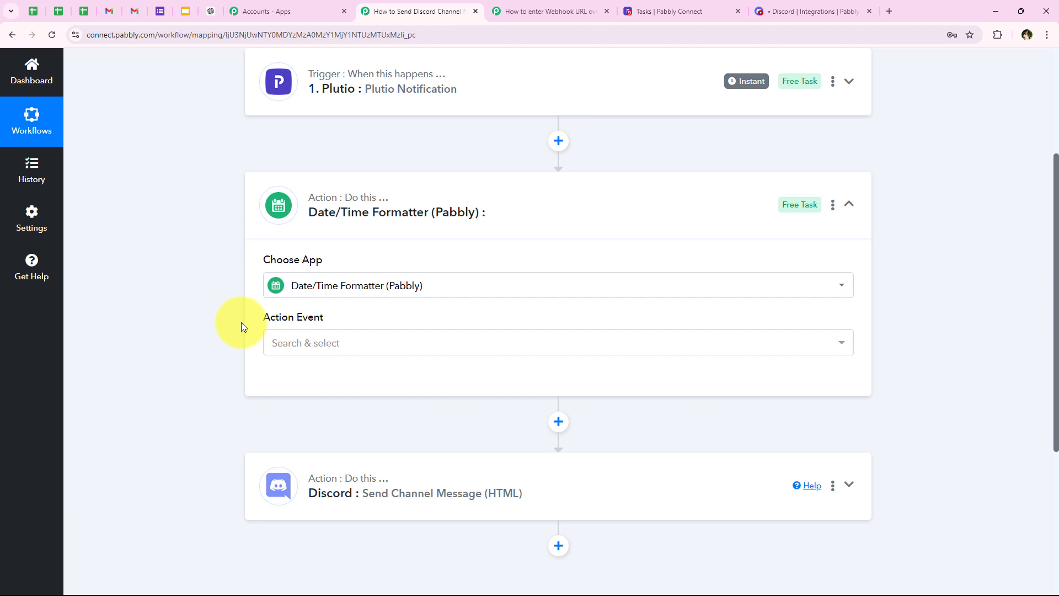
{"action": "left_click", "coordinate": [322, 331]}
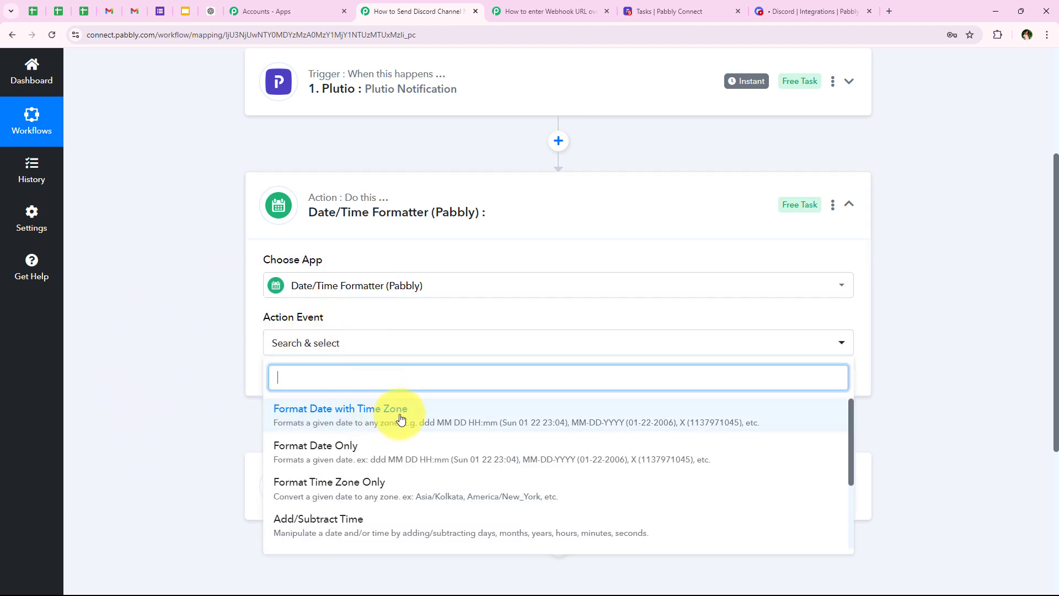
{"action": "left_click", "coordinate": [546, 411]}
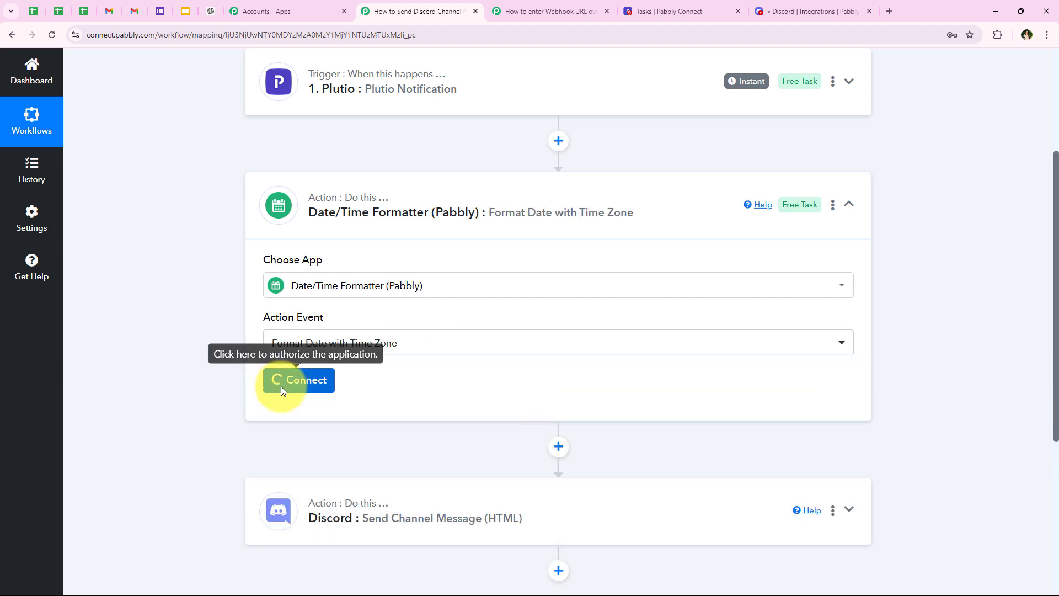
- Search the Plutio data for "Due" and map Data DueDate as the formatter's Date
{"action": "scroll", "coordinate": [542, 164], "scroll_direction": "down", "scroll_amount": 2}
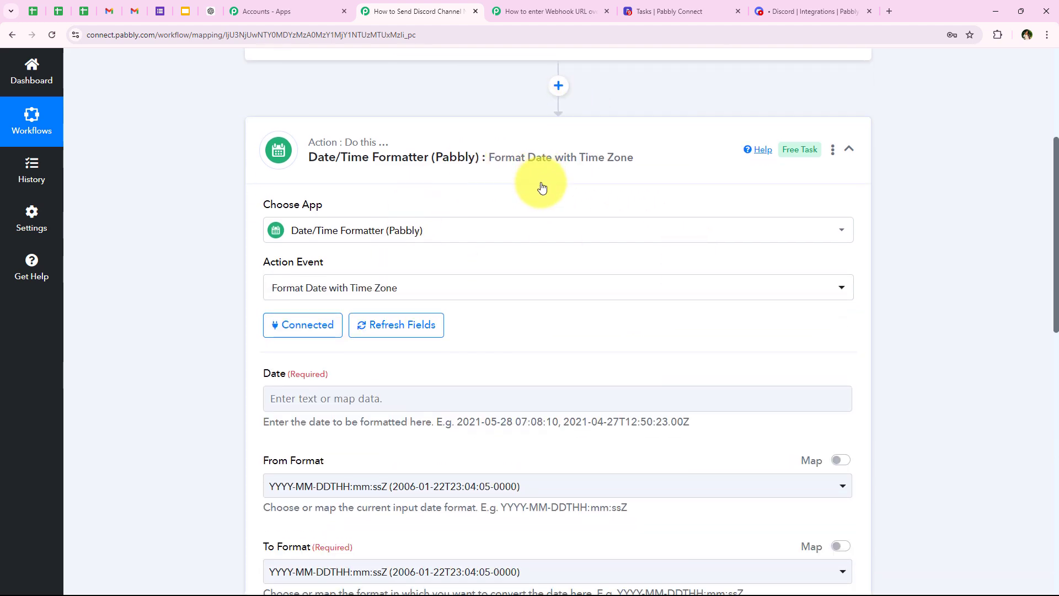
{"action": "scroll", "coordinate": [542, 192], "scroll_direction": "down", "scroll_amount": 2}
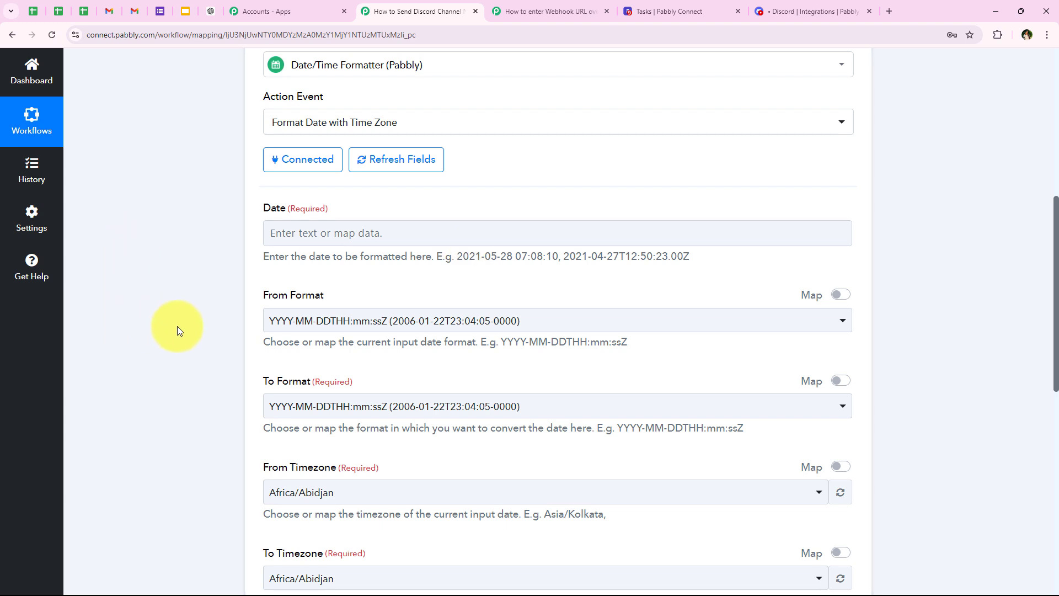
{"action": "left_click", "coordinate": [283, 234]}
{"action": "left_click", "coordinate": [310, 287]}
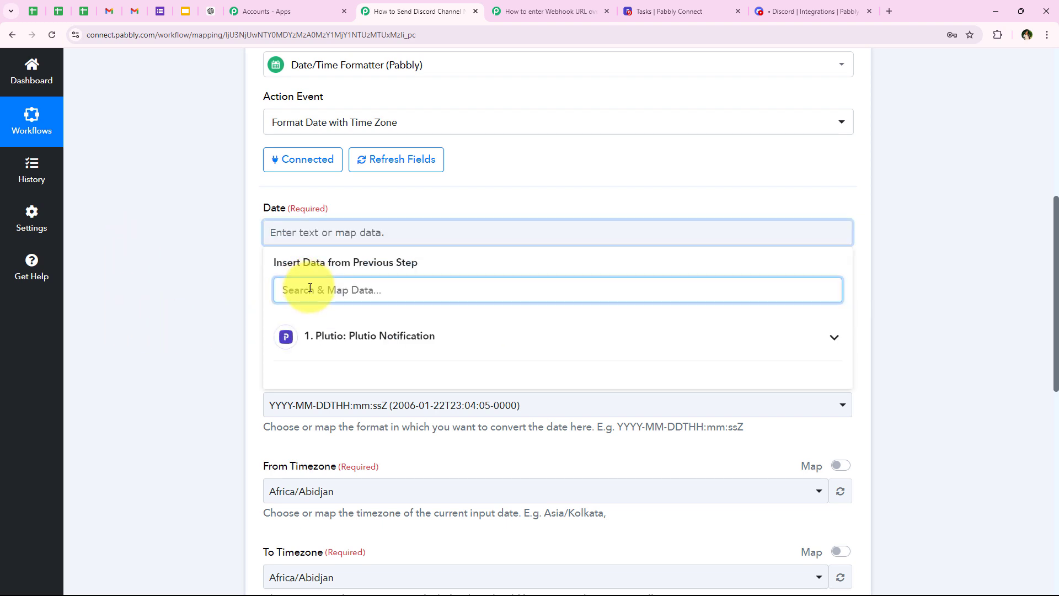
{"action": "type", "text": "Due"}
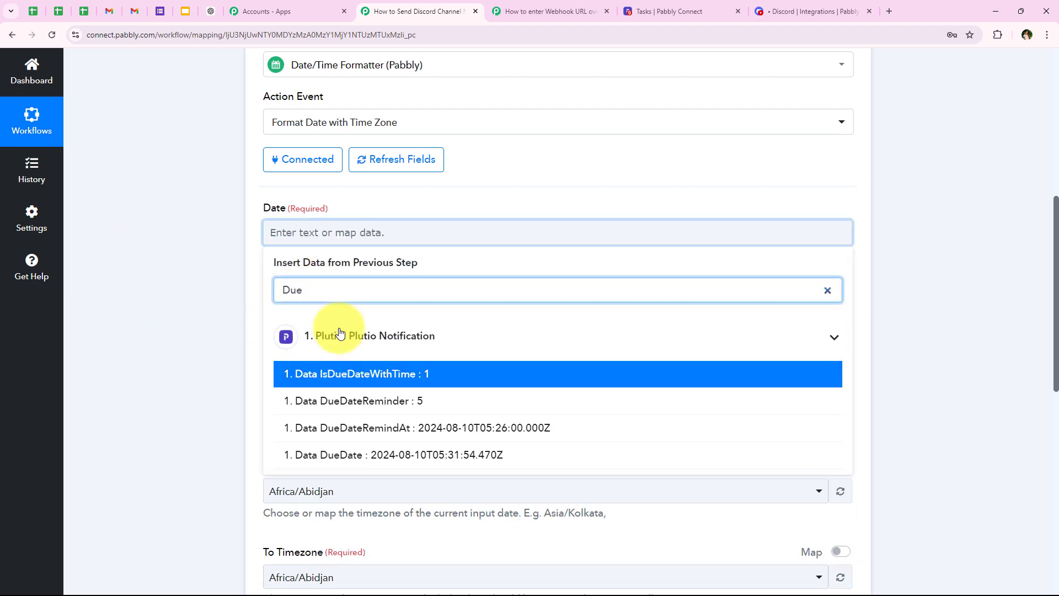
{"action": "left_click", "coordinate": [402, 457]}
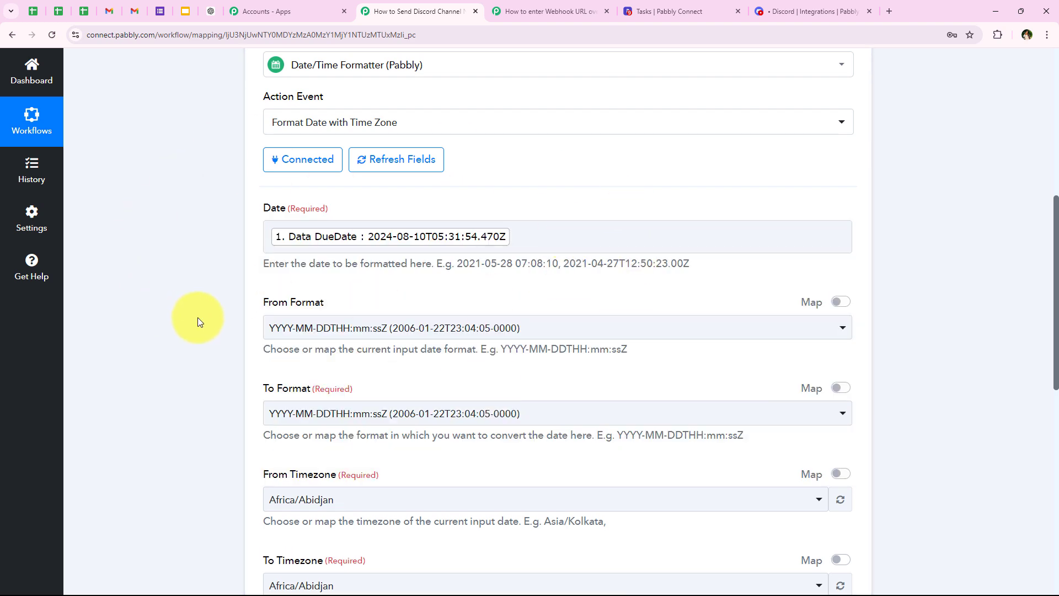
- Choose YYYY-MM-DDTHH:mm:ssZ as the From Format and MM/DD/YYYY hh:mm:ss A as the To Format
{"action": "scroll", "coordinate": [260, 309], "scroll_direction": "down", "scroll_amount": 1}
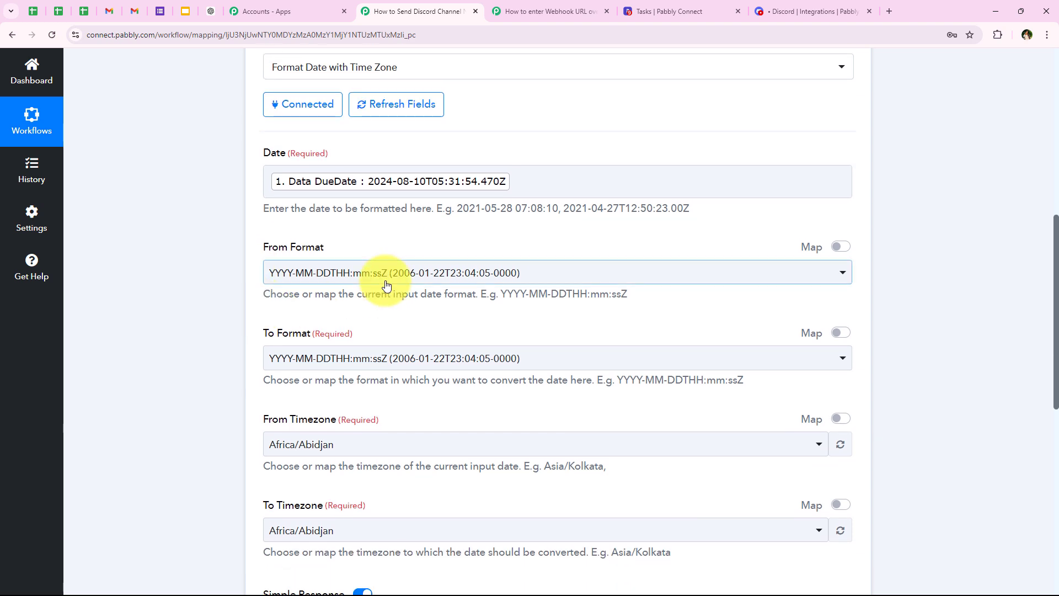
{"action": "left_click", "coordinate": [386, 286]}
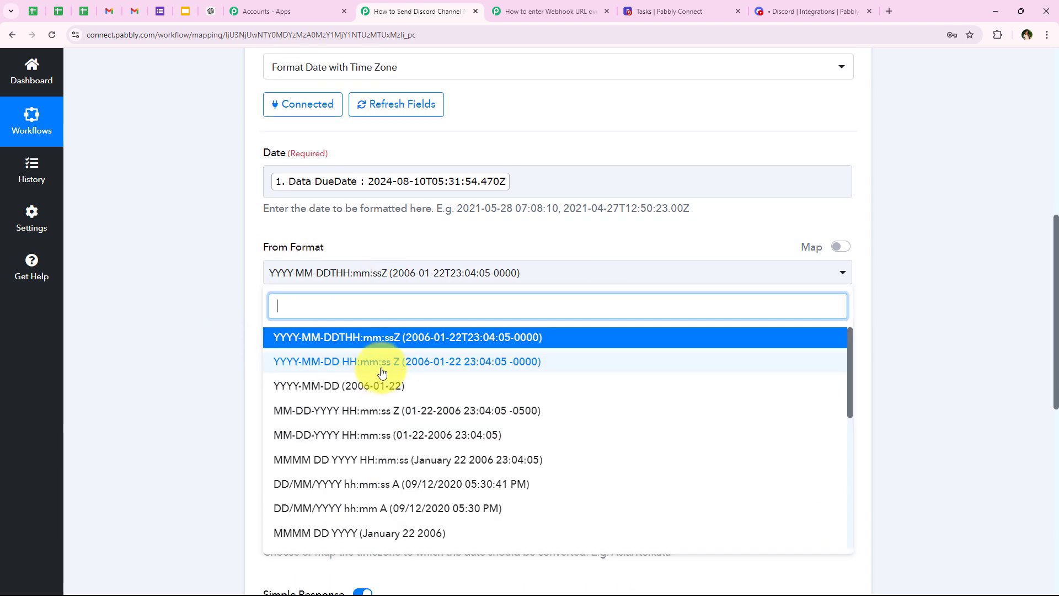
{"action": "left_click", "coordinate": [489, 343]}
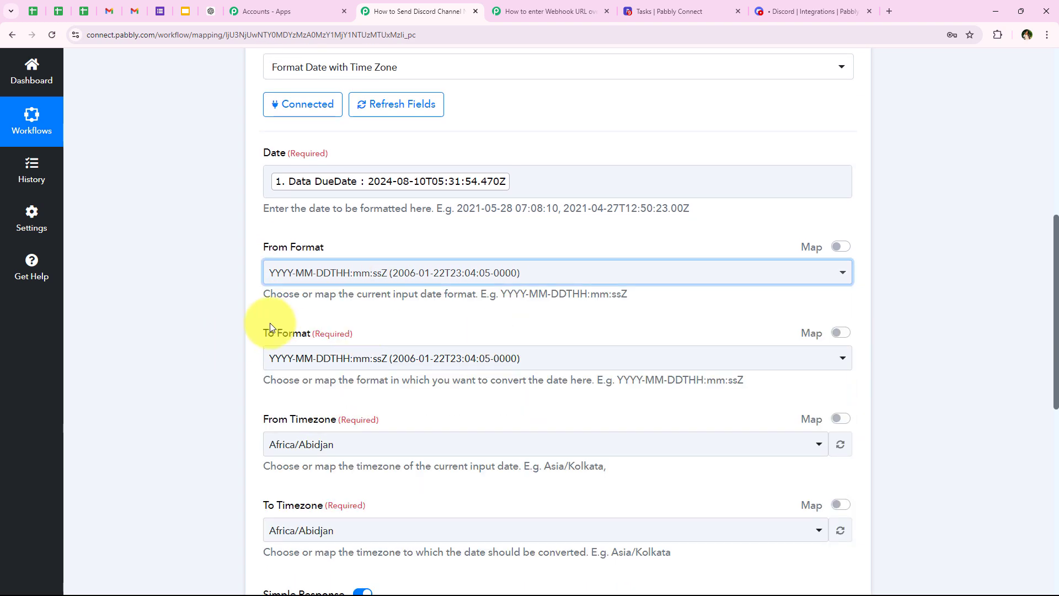
{"action": "scroll", "coordinate": [309, 342], "scroll_direction": "down", "scroll_amount": 1}
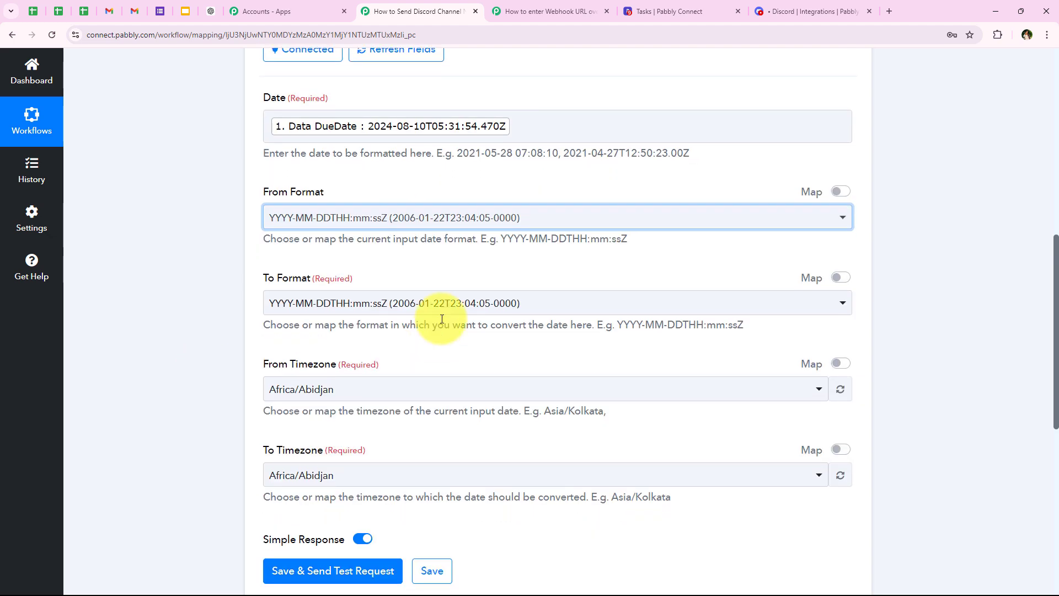
{"action": "left_click", "coordinate": [342, 305]}
{"action": "scroll", "coordinate": [434, 343], "scroll_direction": "down", "scroll_amount": 3}
{"action": "scroll", "coordinate": [435, 344], "scroll_direction": "down", "scroll_amount": 7}
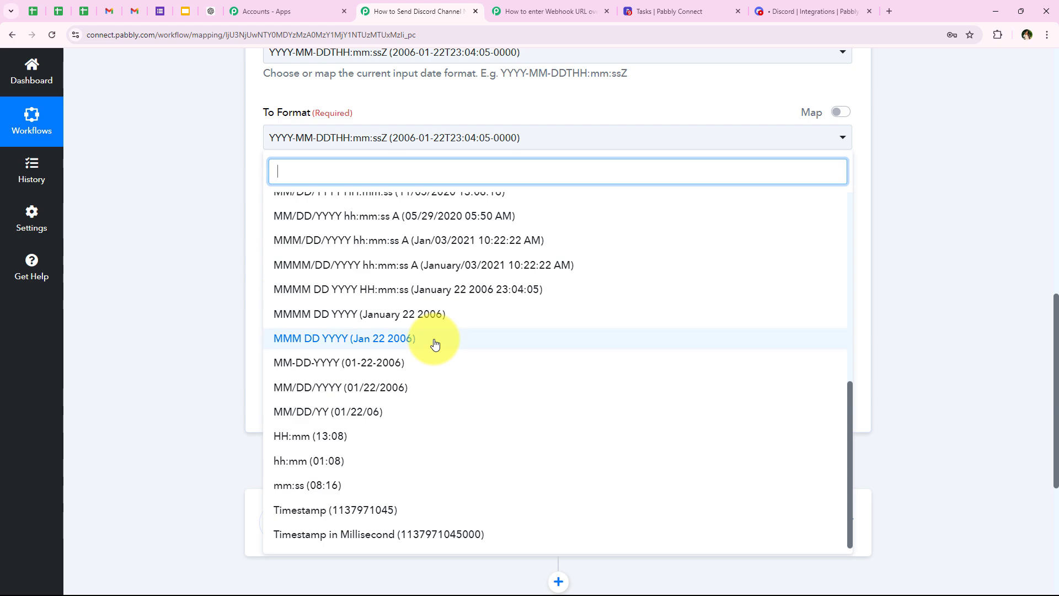
{"action": "scroll", "coordinate": [390, 368], "scroll_direction": "down", "scroll_amount": 3}
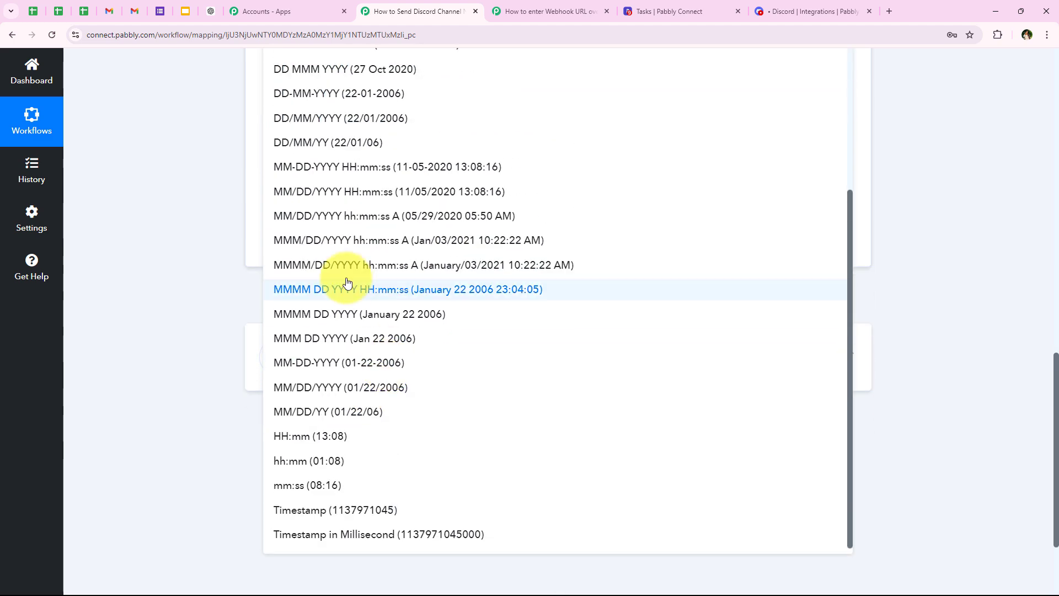
{"action": "left_click", "coordinate": [347, 223]}
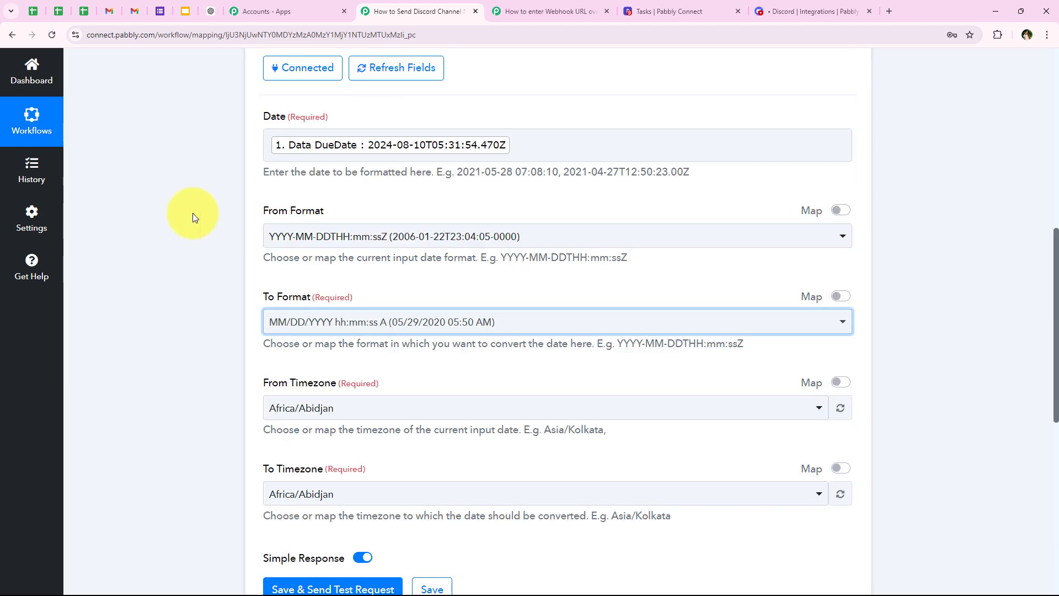
- Set the date formatter's From Timezone to Etc/UTC and its To Timezone to Asia/Kolkata
{"action": "scroll", "coordinate": [185, 335], "scroll_direction": "down", "scroll_amount": 2}
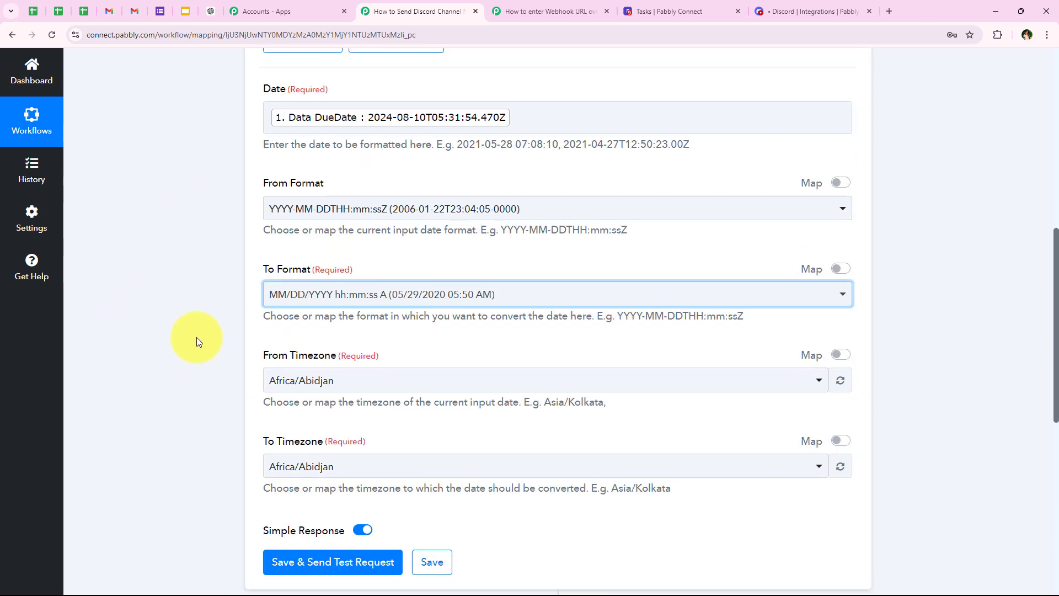
{"action": "left_click_drag", "start_coordinate": [250, 282], "coordinate": [317, 279]}
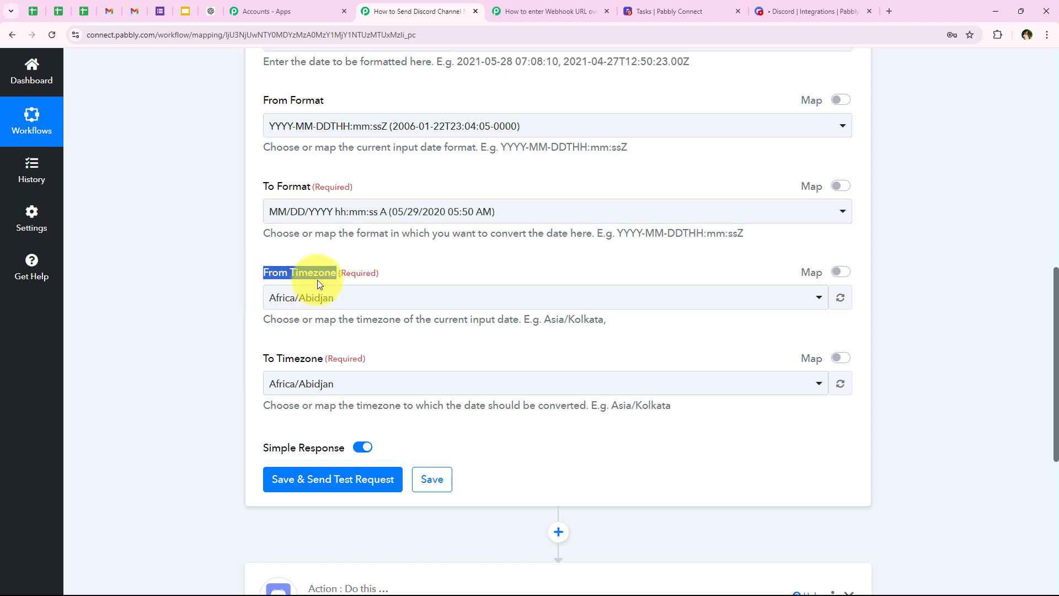
{"action": "left_click", "coordinate": [314, 299]}
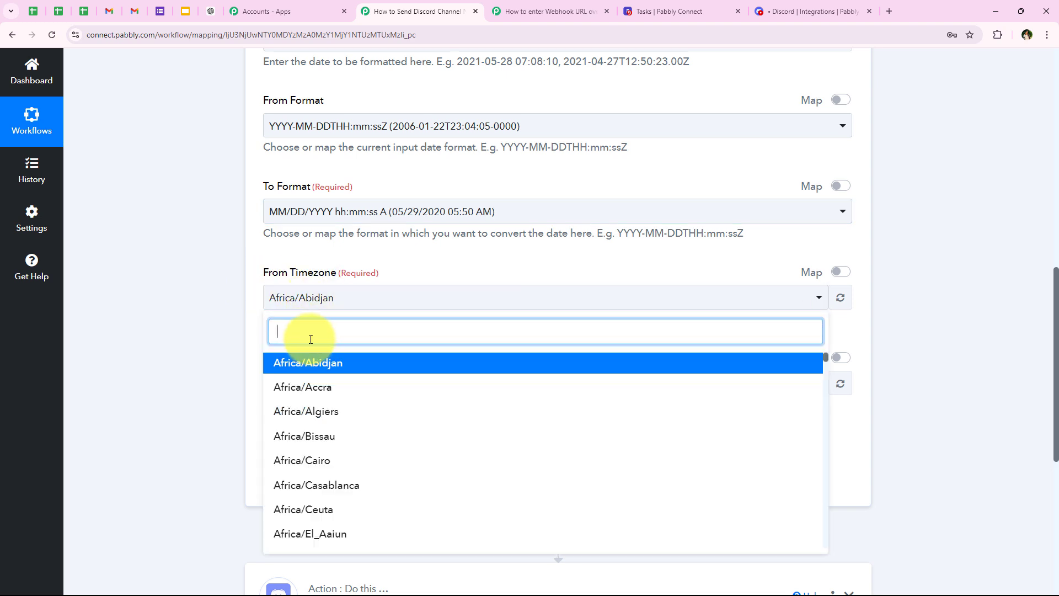
{"action": "type", "text": "utc"}
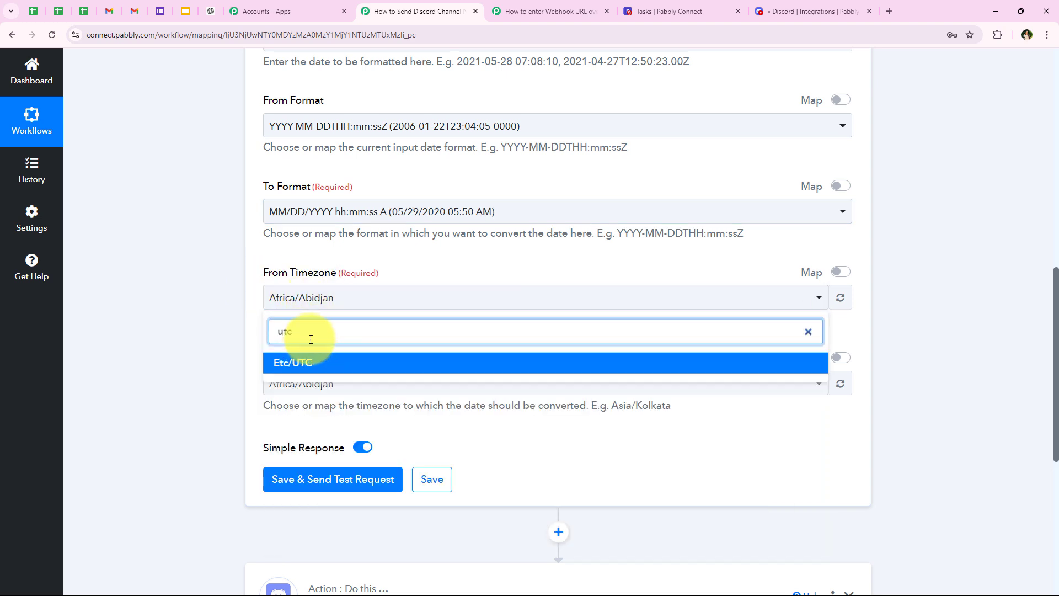
{"action": "left_click", "coordinate": [288, 363]}
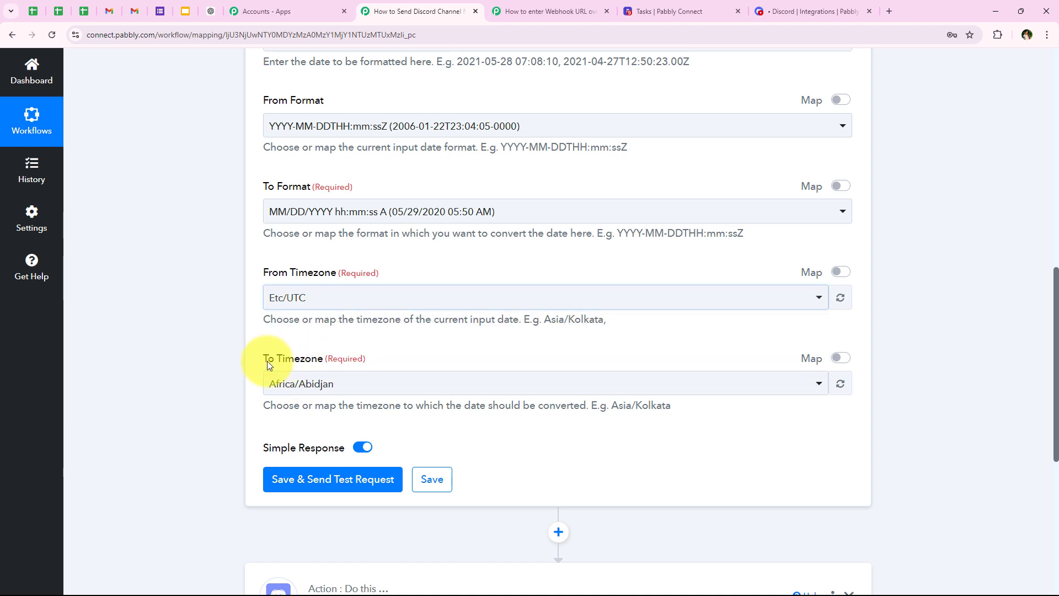
{"action": "left_click_drag", "start_coordinate": [267, 360], "coordinate": [321, 359]}
{"action": "left_click", "coordinate": [326, 385]}
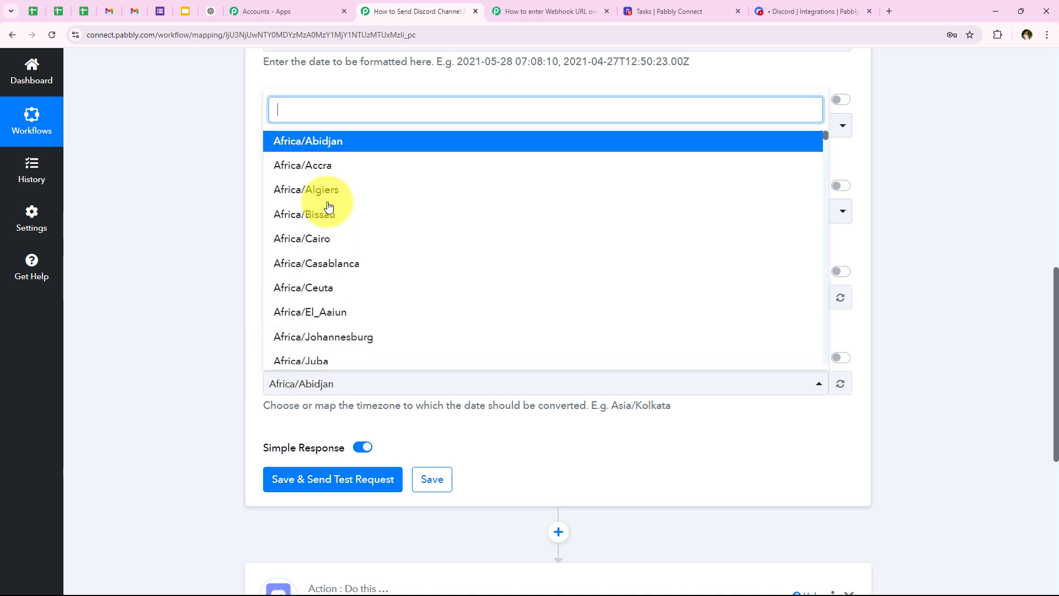
{"action": "type", "text": "kol"}
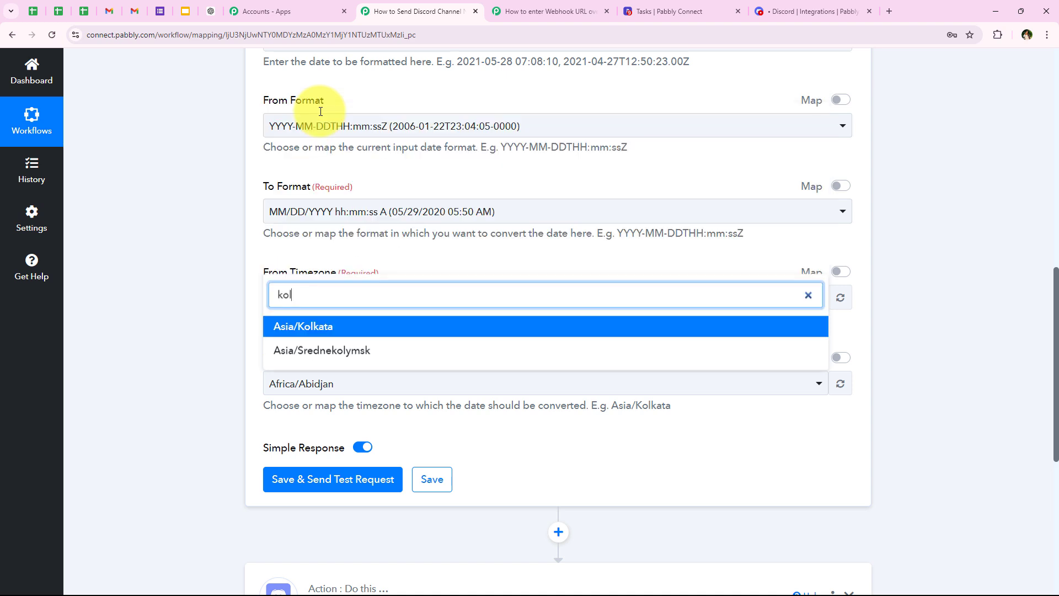
{"action": "left_click", "coordinate": [287, 331]}
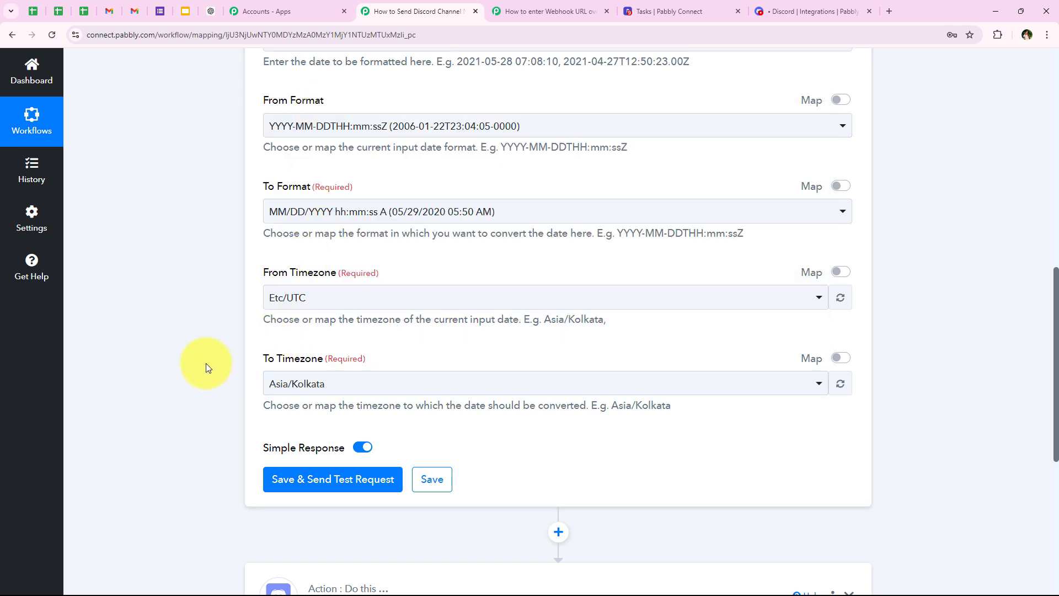
- Save the date formatter step with a test request and examine the formatted date in the response
{"action": "left_click", "coordinate": [329, 484]}
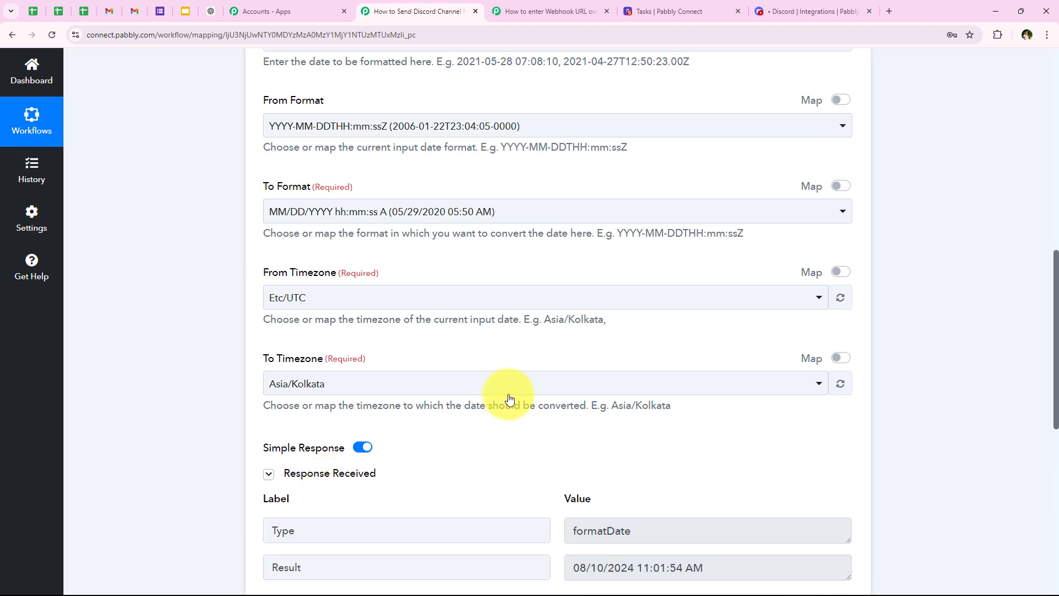
{"action": "scroll", "coordinate": [615, 241], "scroll_direction": "down", "scroll_amount": 1}
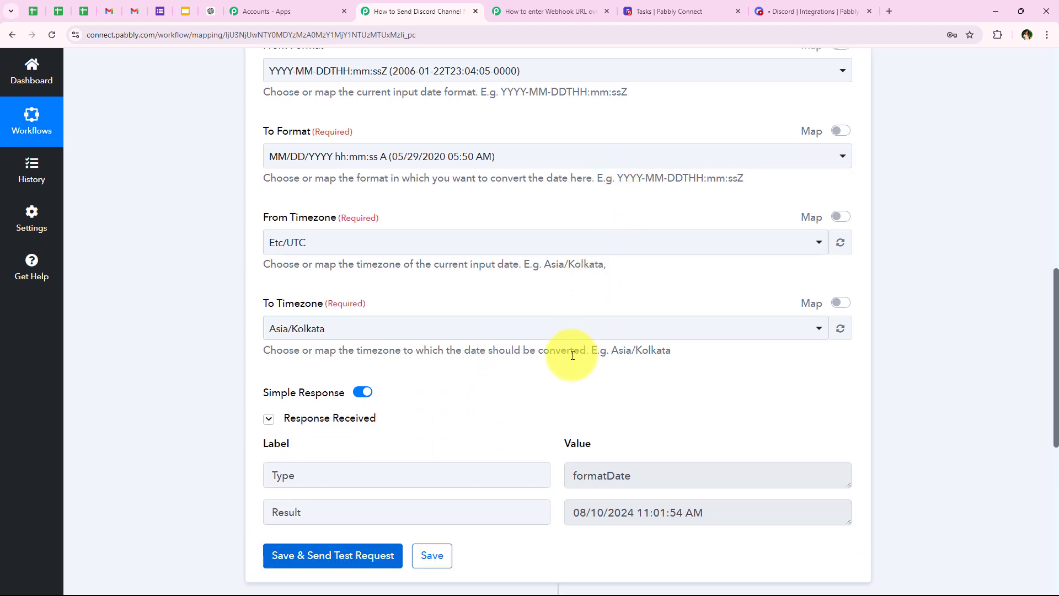
{"action": "scroll", "coordinate": [567, 492], "scroll_direction": "up", "scroll_amount": 2}
{"action": "scroll", "coordinate": [567, 492], "scroll_direction": "down", "scroll_amount": 3}
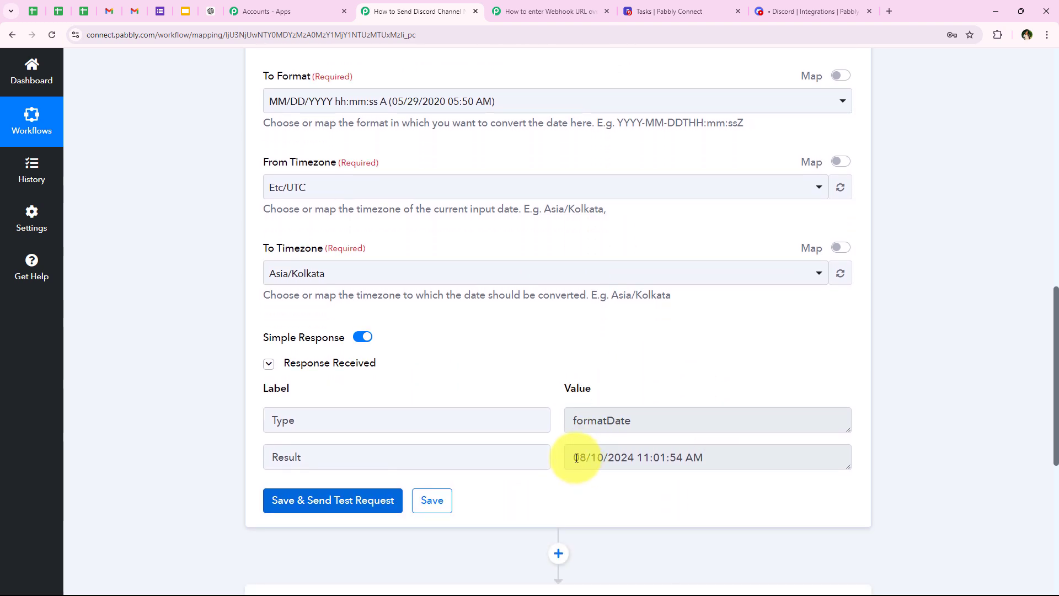
{"action": "left_click_drag", "start_coordinate": [576, 458], "coordinate": [717, 453]}
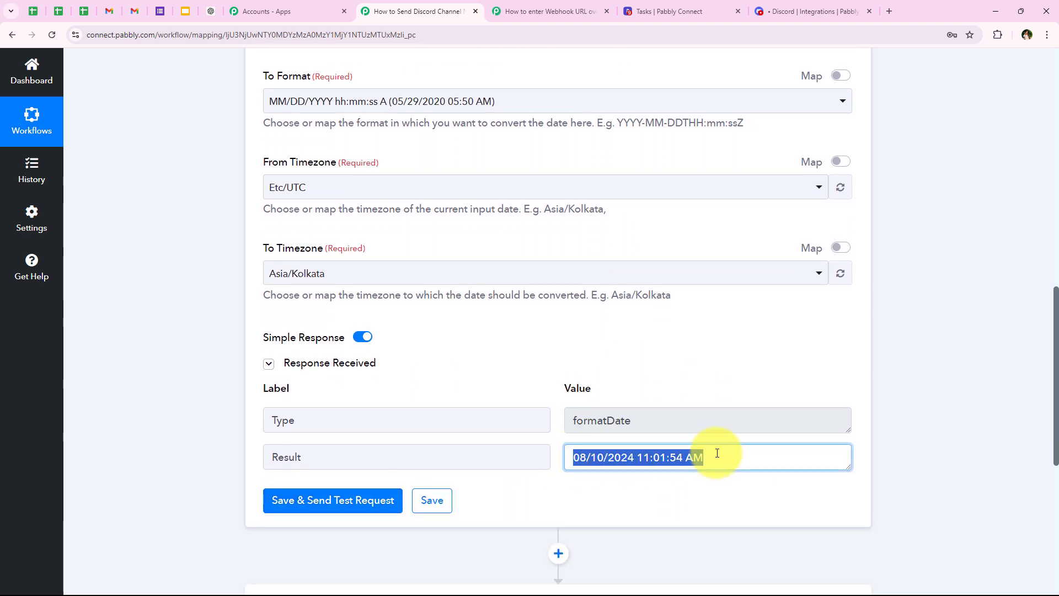
{"action": "left_click", "coordinate": [702, 494]}
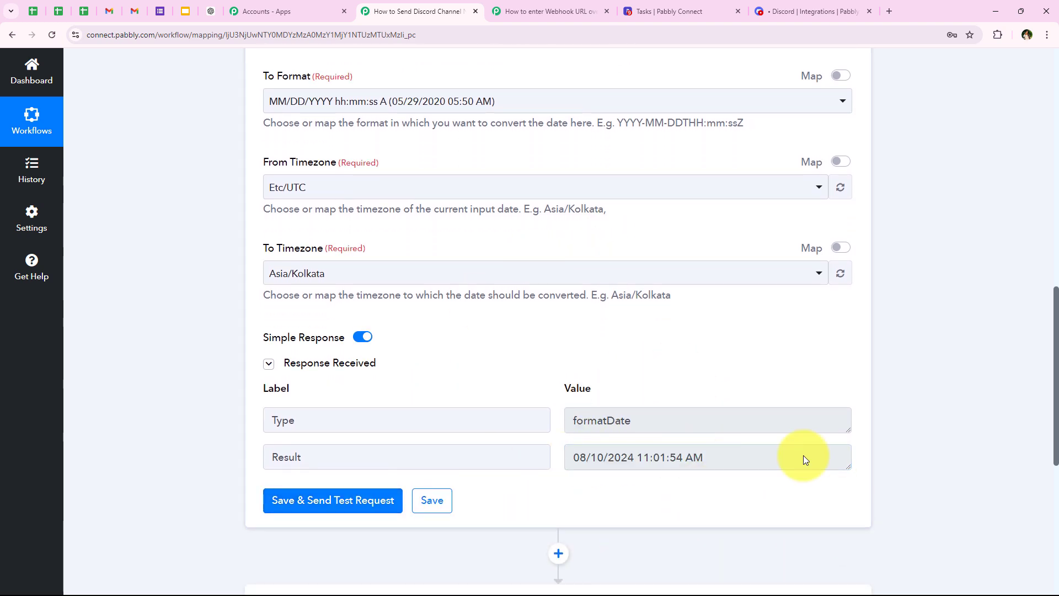
- Map the Date/Time Formatter's Result after "Due Date:" in the message of the Discord step
{"action": "scroll", "coordinate": [478, 282], "scroll_direction": "down", "scroll_amount": 2}
{"action": "scroll", "coordinate": [478, 283], "scroll_direction": "down", "scroll_amount": 3}
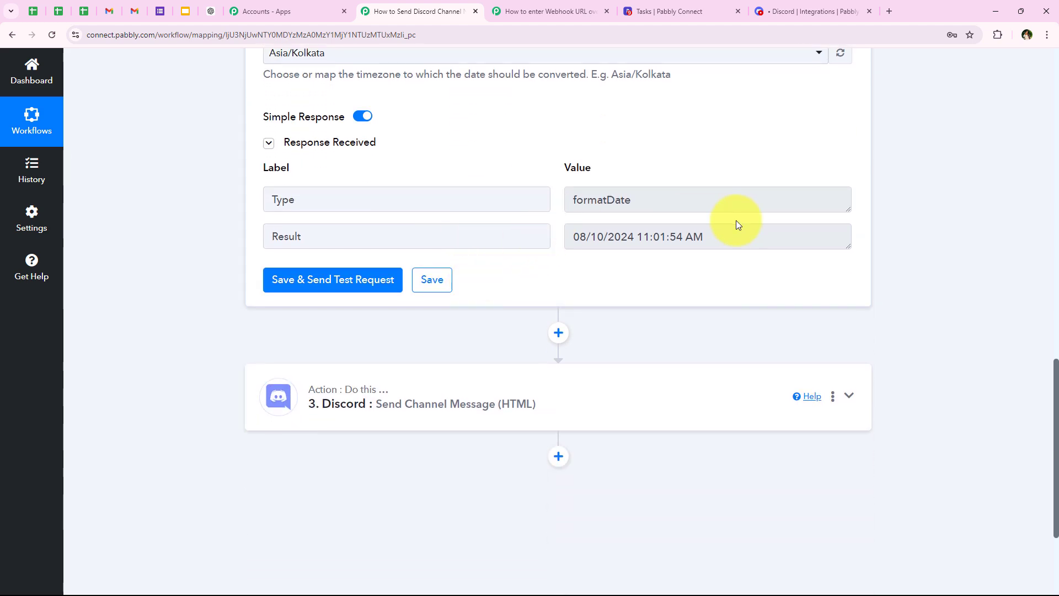
{"action": "left_click", "coordinate": [374, 410]}
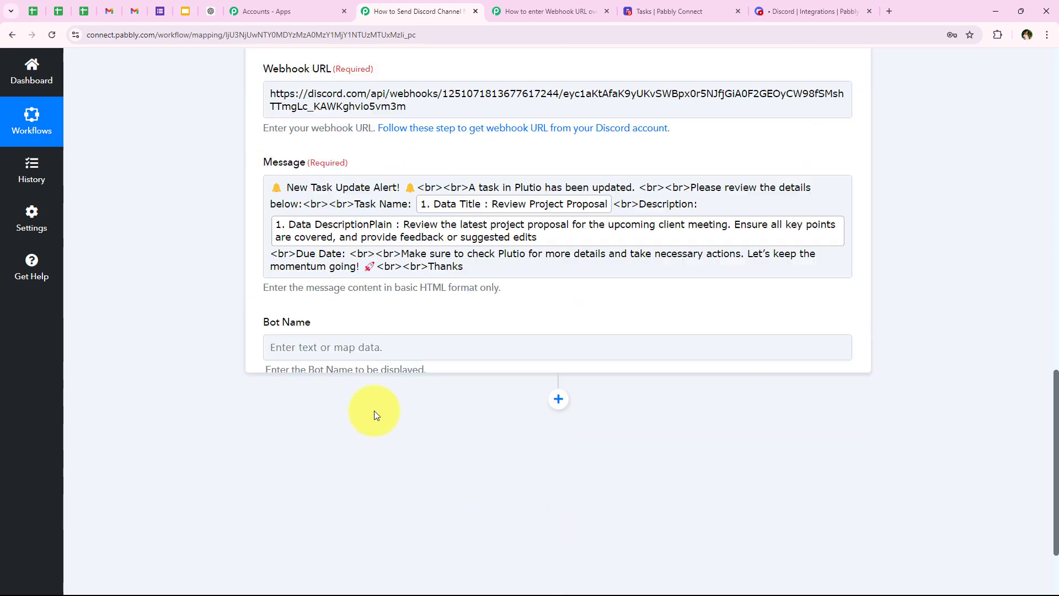
{"action": "scroll", "coordinate": [375, 409], "scroll_direction": "down", "scroll_amount": 8}
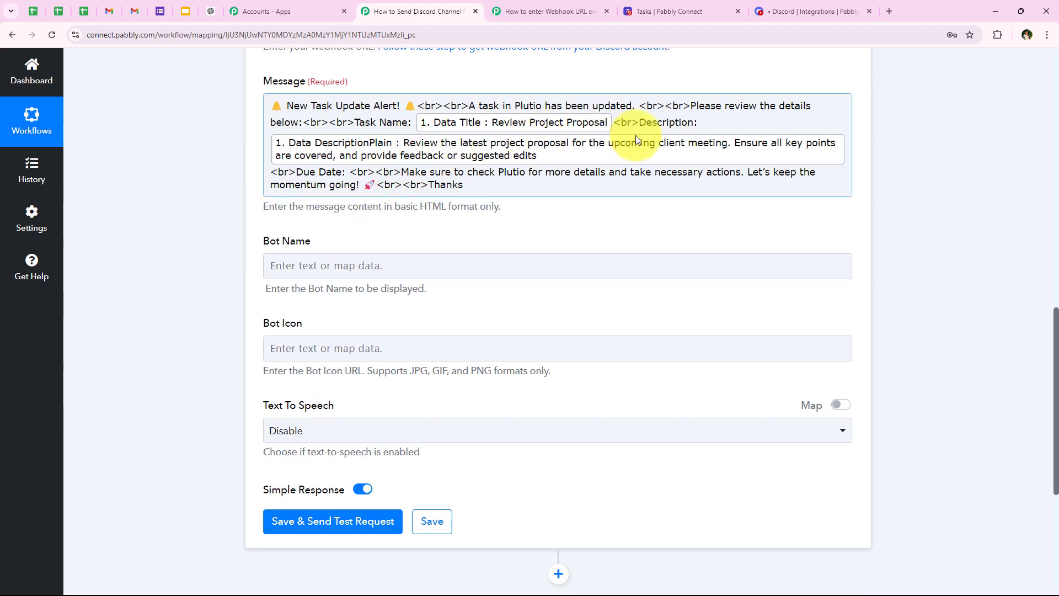
{"action": "left_click", "coordinate": [636, 135]}
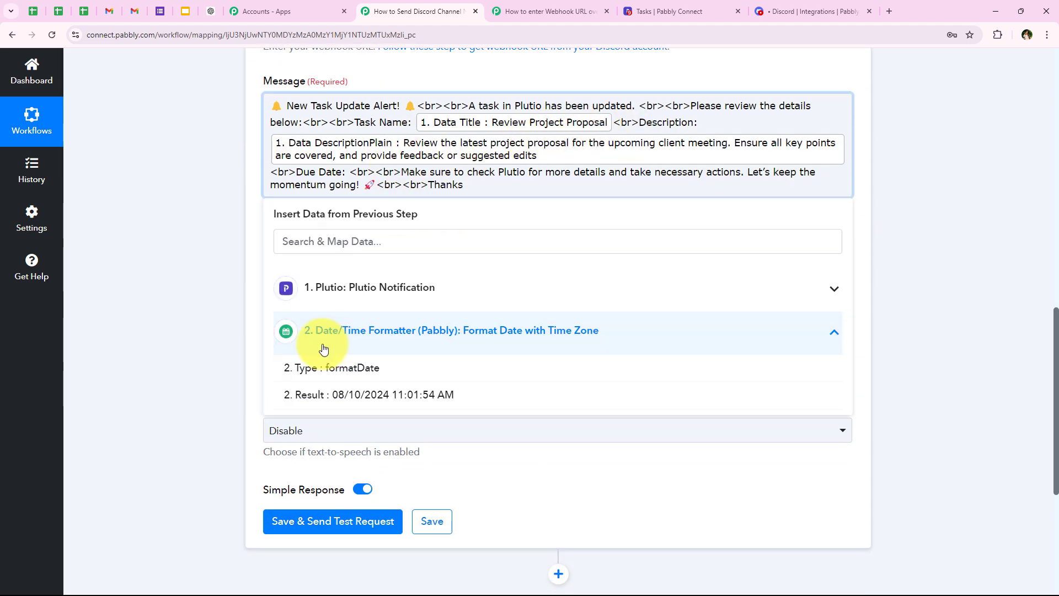
{"action": "left_click", "coordinate": [418, 401]}
{"action": "left_click", "coordinate": [189, 283]}
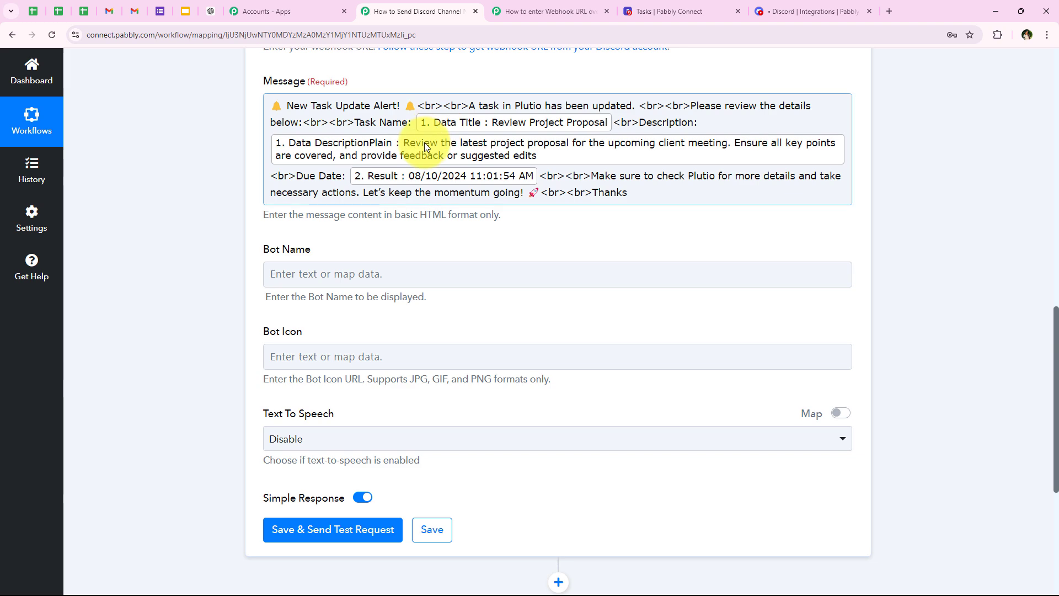
- Review the Discord step's mapped message and its Bot Name, Bot Icon and Text To Speech fields
{"action": "scroll", "coordinate": [425, 142], "scroll_direction": "down", "scroll_amount": 5}
{"action": "scroll", "coordinate": [449, 260], "scroll_direction": "up", "scroll_amount": 8}
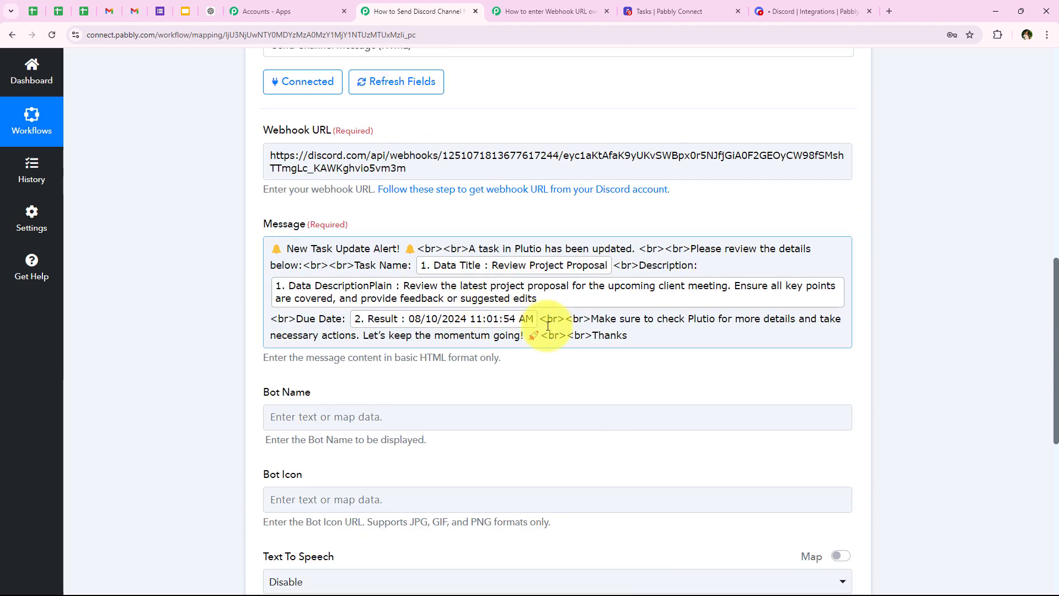
{"action": "left_click", "coordinate": [542, 322]}
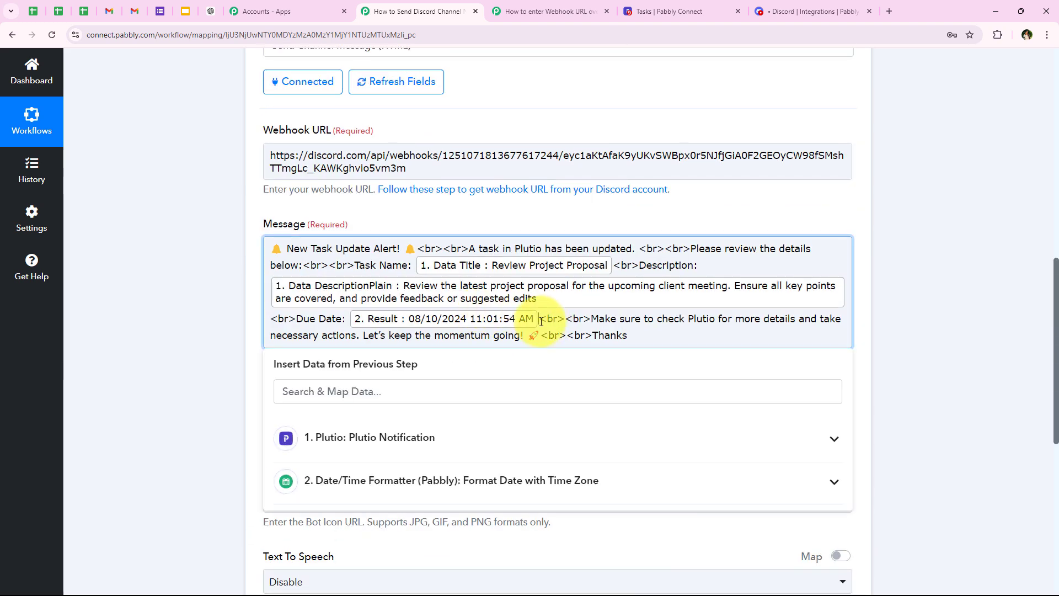
{"action": "left_click", "coordinate": [230, 282]}
{"action": "scroll", "coordinate": [227, 349], "scroll_direction": "down", "scroll_amount": 2}
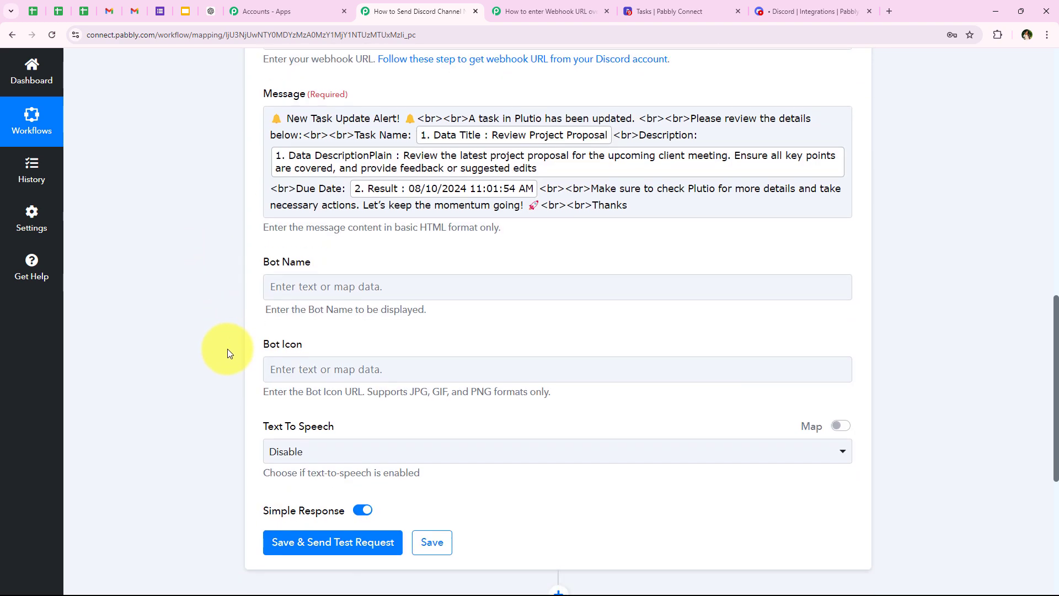
{"action": "scroll", "coordinate": [227, 349], "scroll_direction": "down", "scroll_amount": 1}
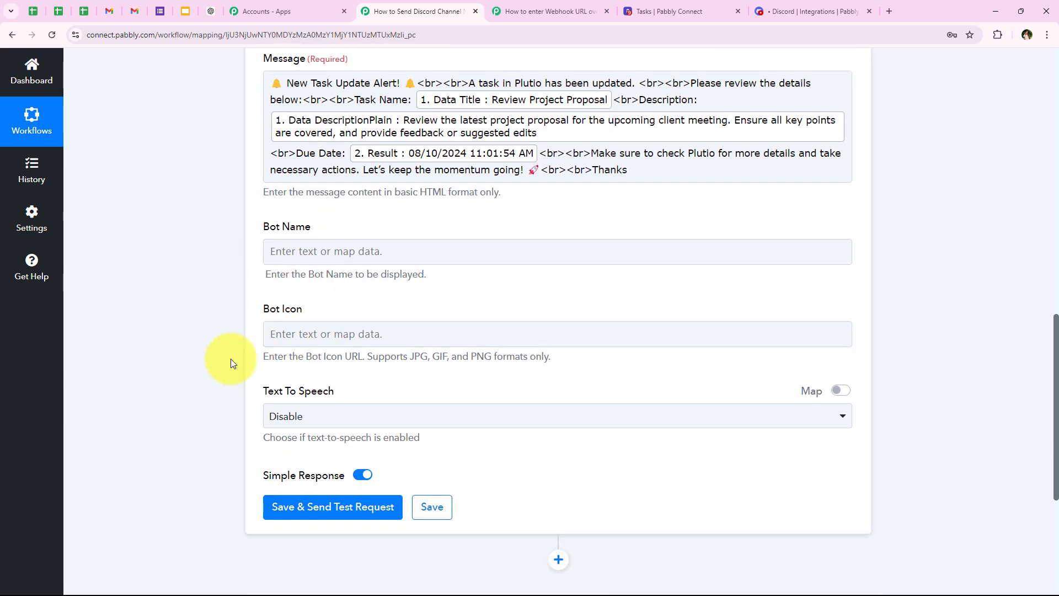
{"action": "triple_click", "coordinate": [292, 235]}
{"action": "left_click", "coordinate": [245, 274]}
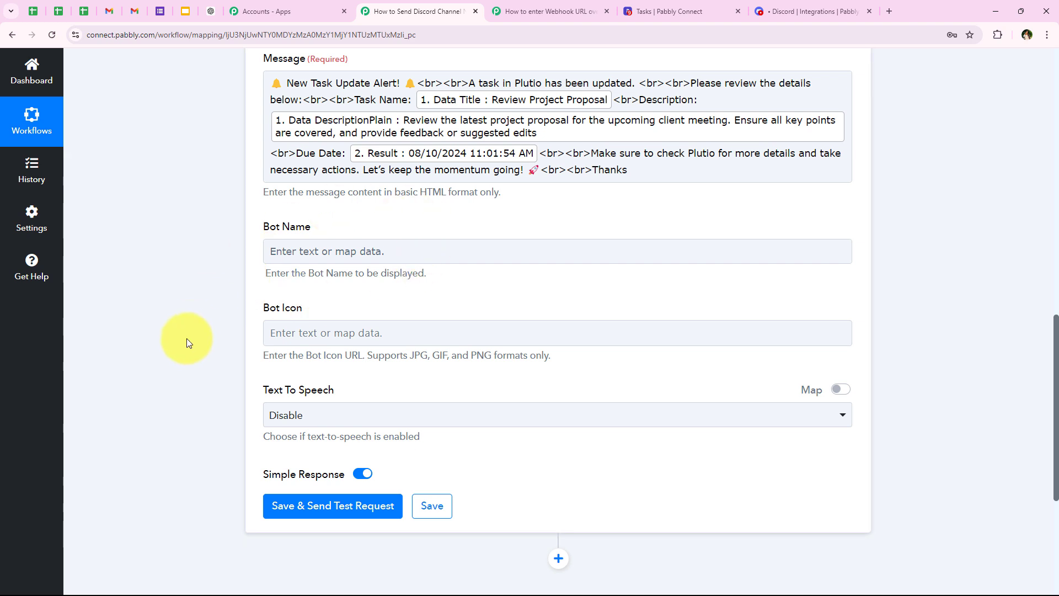
{"action": "scroll", "coordinate": [187, 343], "scroll_direction": "down", "scroll_amount": 1}
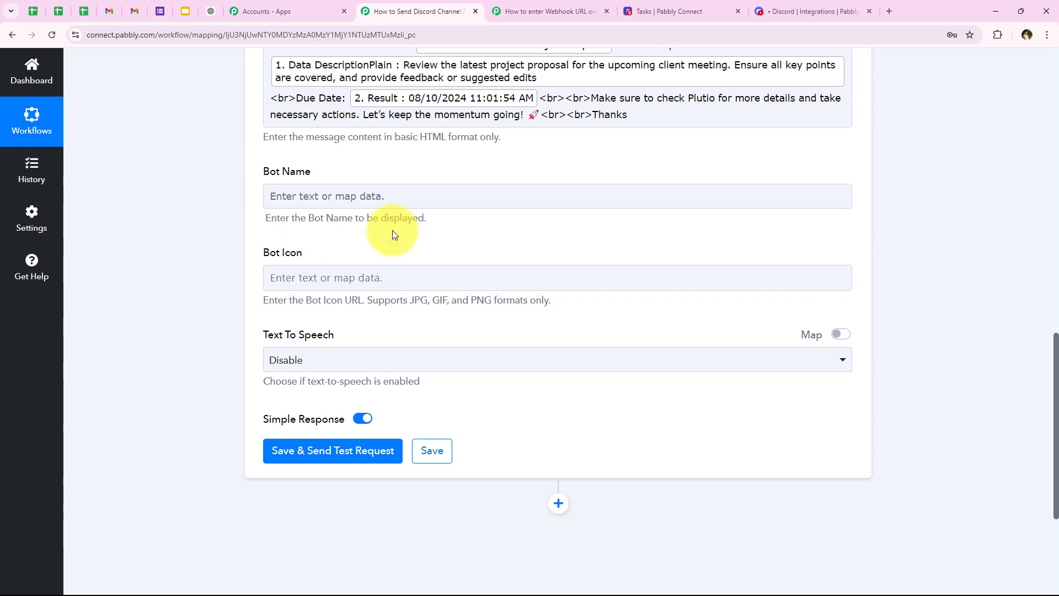
{"action": "left_click", "coordinate": [428, 289]}
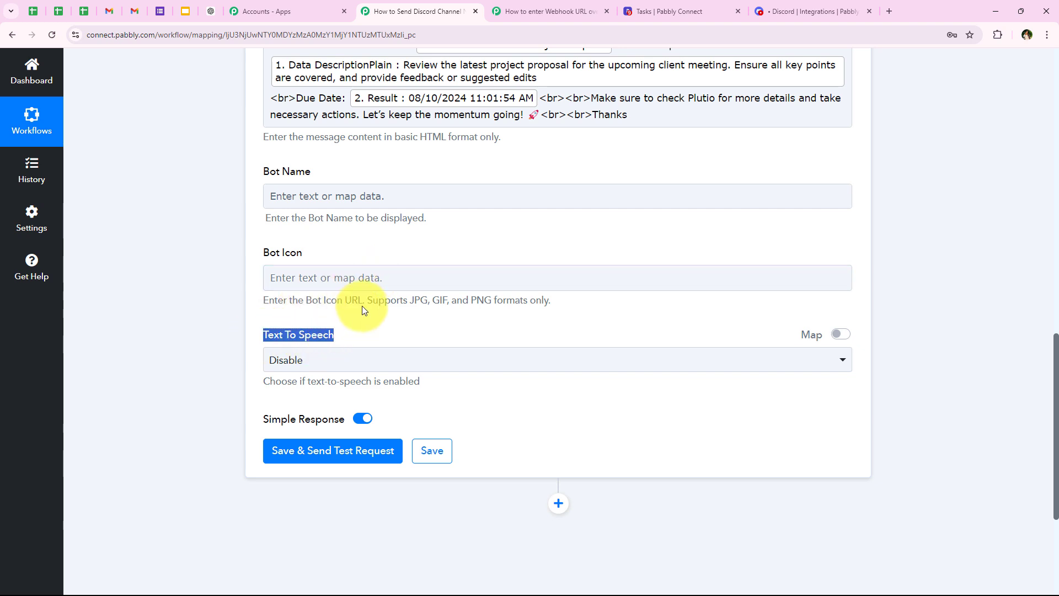
{"action": "left_click", "coordinate": [331, 371]}
{"action": "left_click", "coordinate": [329, 374]}
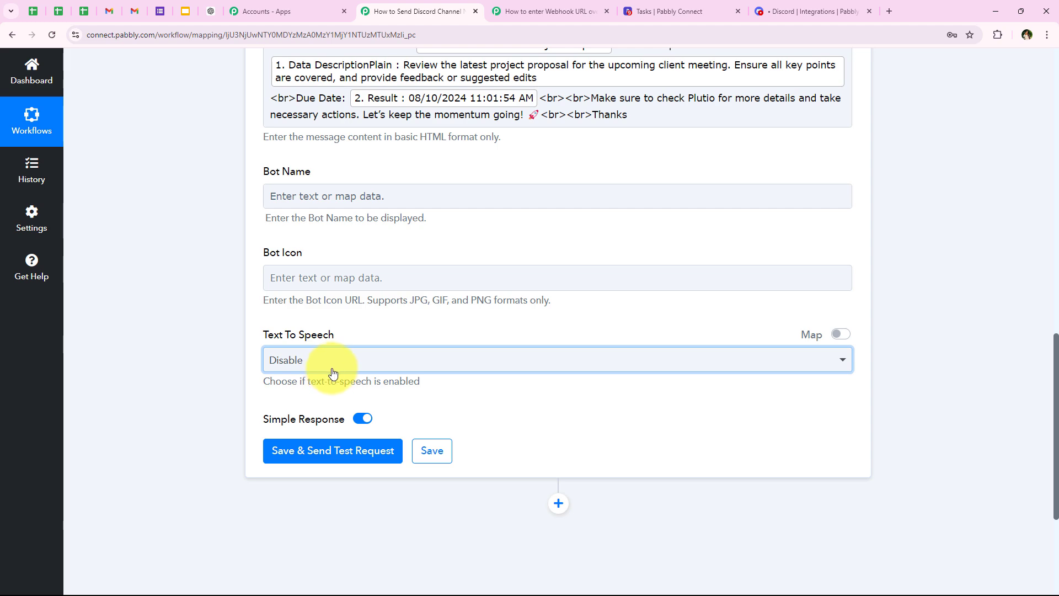
{"action": "scroll", "coordinate": [333, 408], "scroll_direction": "up", "scroll_amount": 1}
{"action": "scroll", "coordinate": [320, 348], "scroll_direction": "down", "scroll_amount": 3}
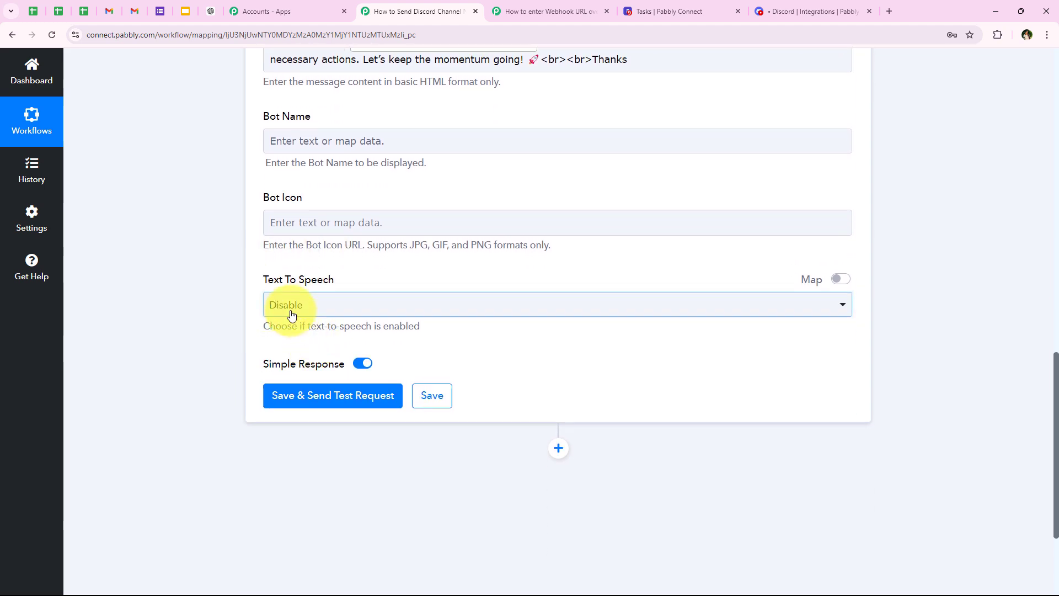
{"action": "scroll", "coordinate": [211, 354], "scroll_direction": "up", "scroll_amount": 8}
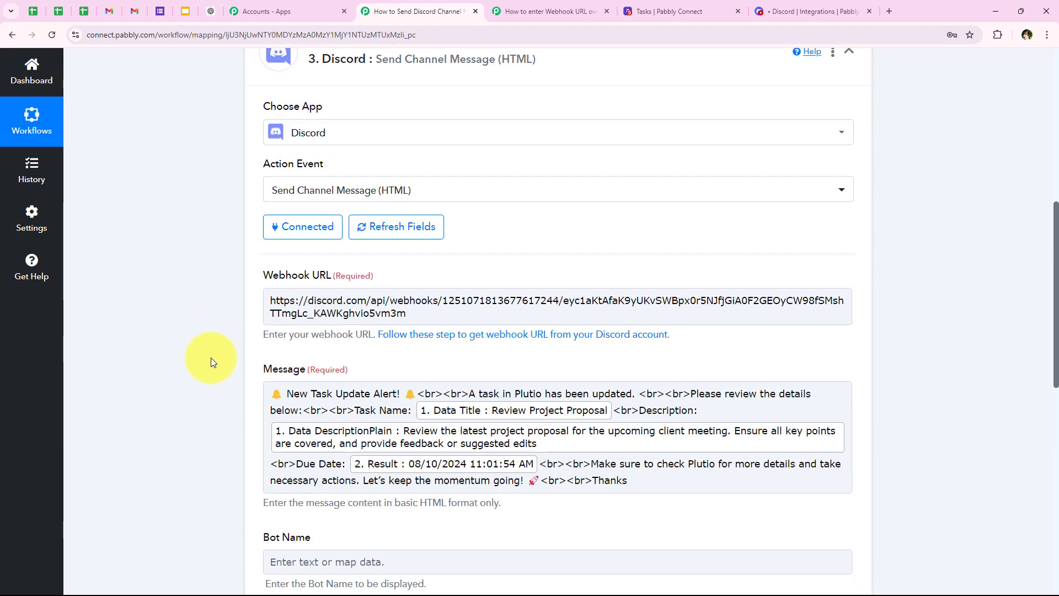
- Save the Discord channel message step and send a test request
{"action": "scroll", "coordinate": [211, 358], "scroll_direction": "down", "scroll_amount": 10}
{"action": "left_click", "coordinate": [364, 289]}
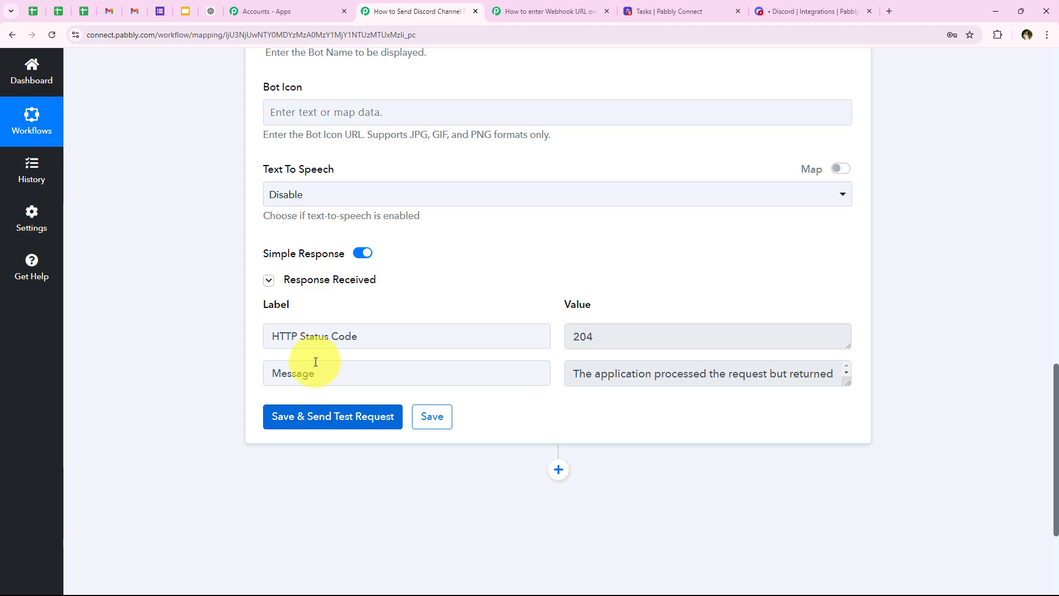
{"action": "scroll", "coordinate": [201, 208], "scroll_direction": "up", "scroll_amount": 15}
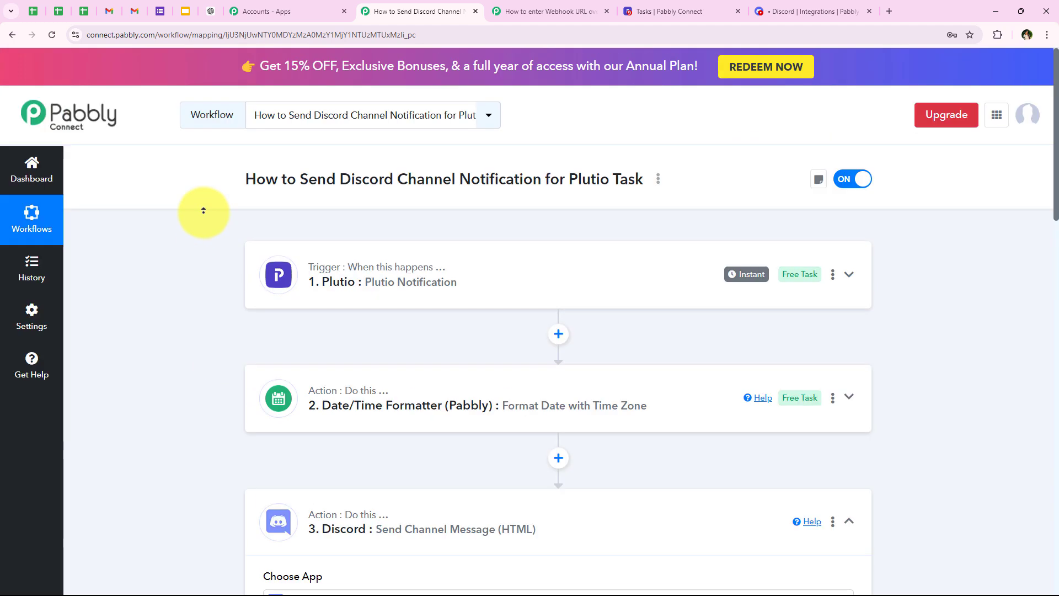
- Switch to Discord, close the server settings and examine the task alert posted in the new-task channel
{"action": "left_click", "coordinate": [811, 11]}
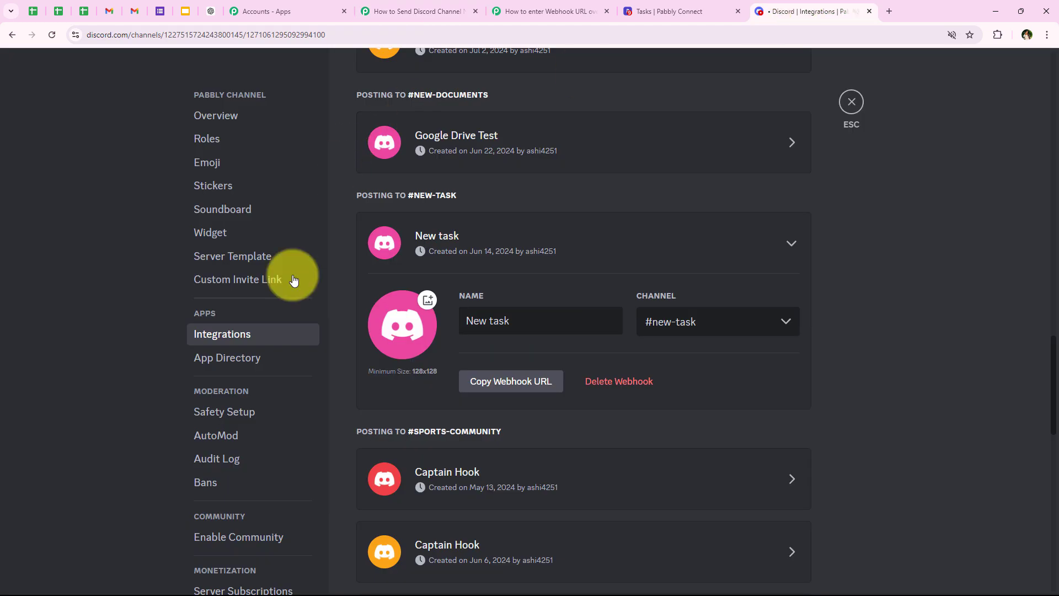
{"action": "left_click", "coordinate": [854, 115]}
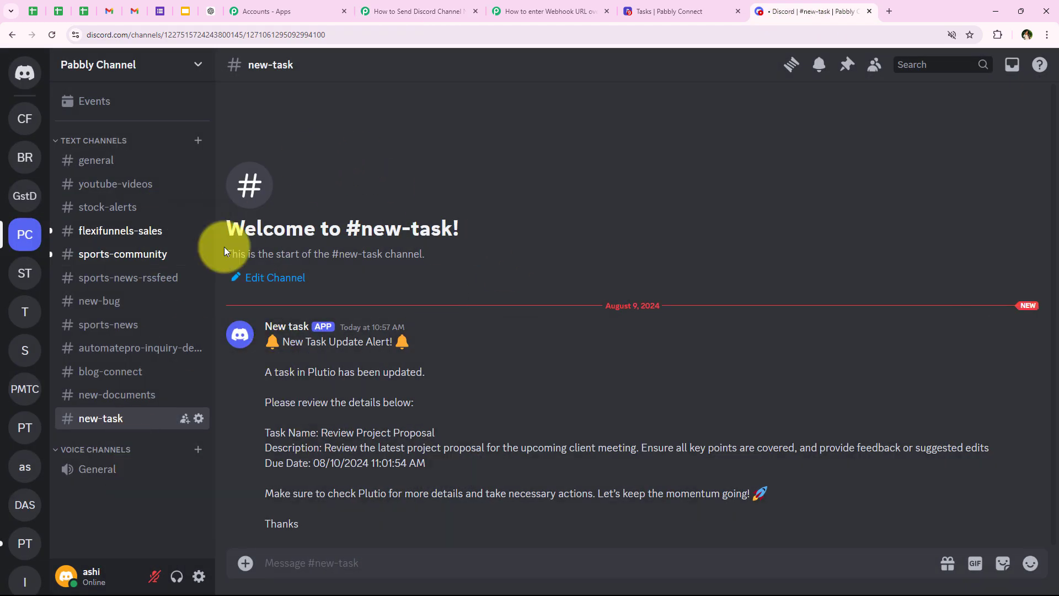
{"action": "left_click_drag", "start_coordinate": [283, 342], "coordinate": [426, 363]}
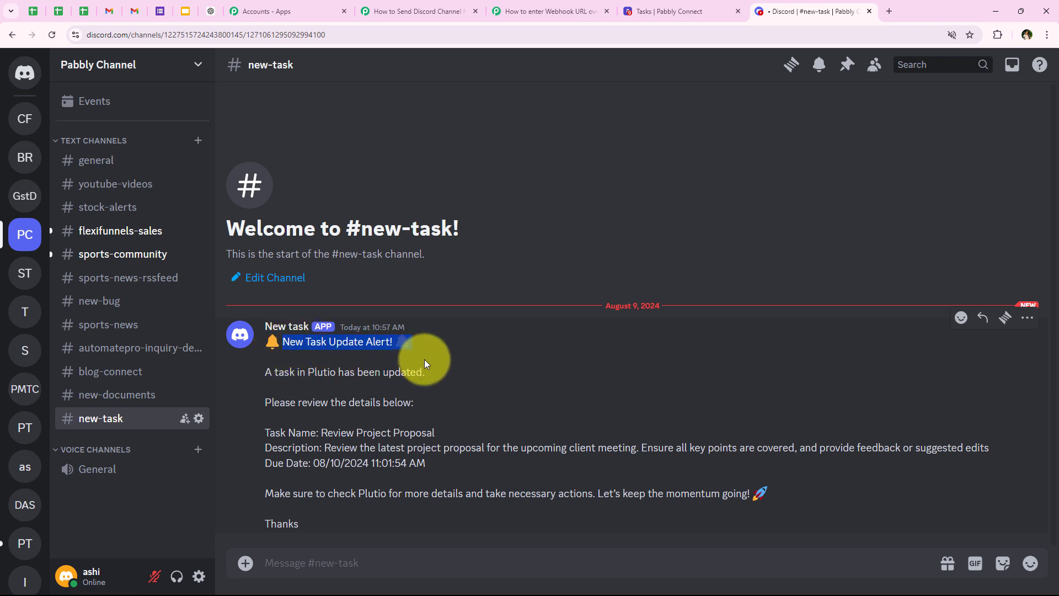
{"action": "left_click", "coordinate": [472, 374]}
{"action": "left_click_drag", "start_coordinate": [265, 432], "coordinate": [1004, 445]}
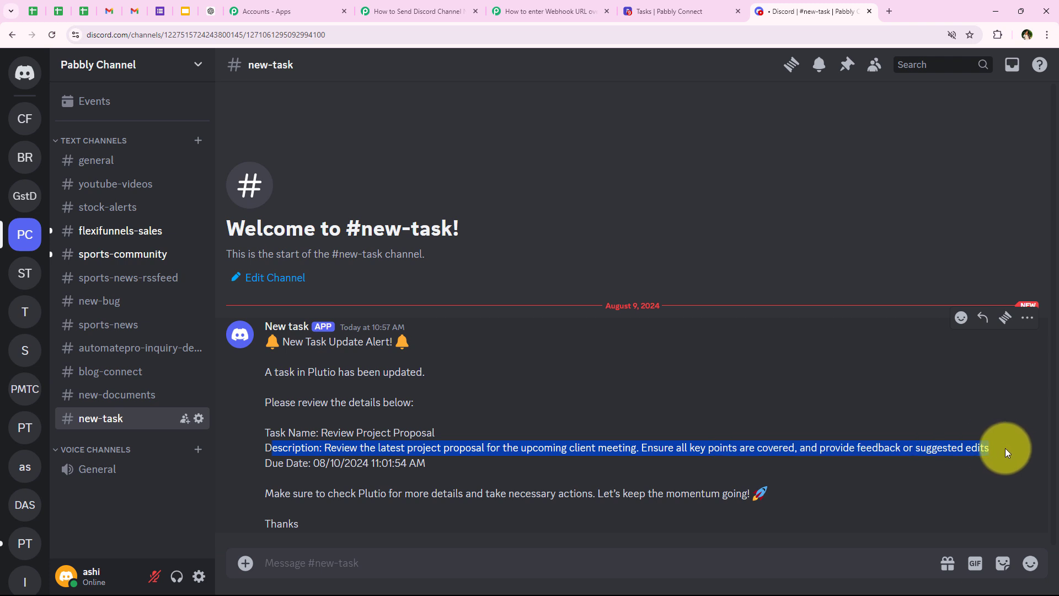
{"action": "left_click", "coordinate": [379, 524]}
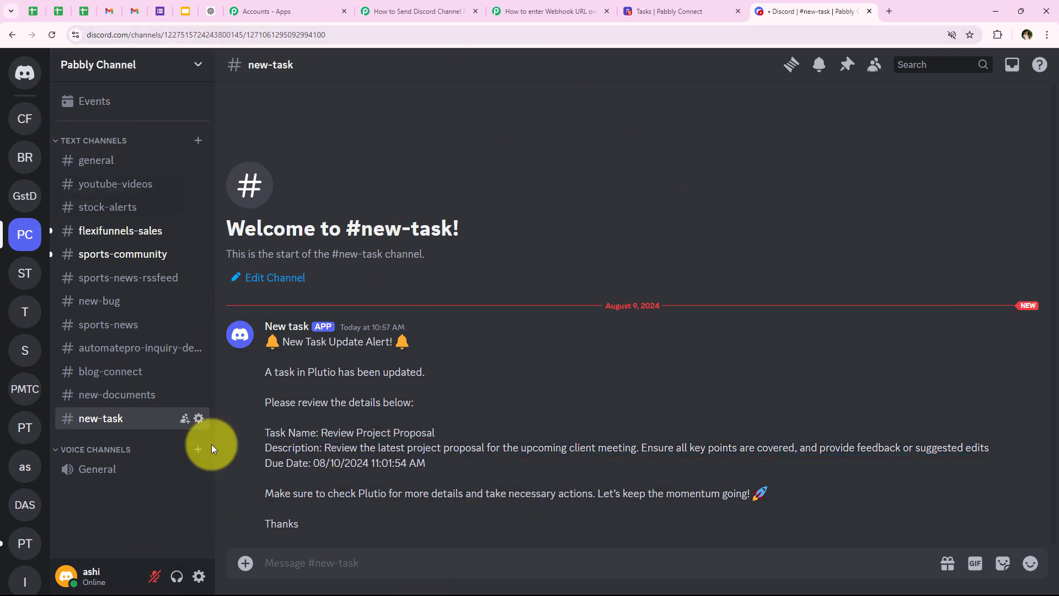
- Switch to Plutio and start a new task in the Onboarding Checklist project
{"action": "left_click", "coordinate": [395, 7]}
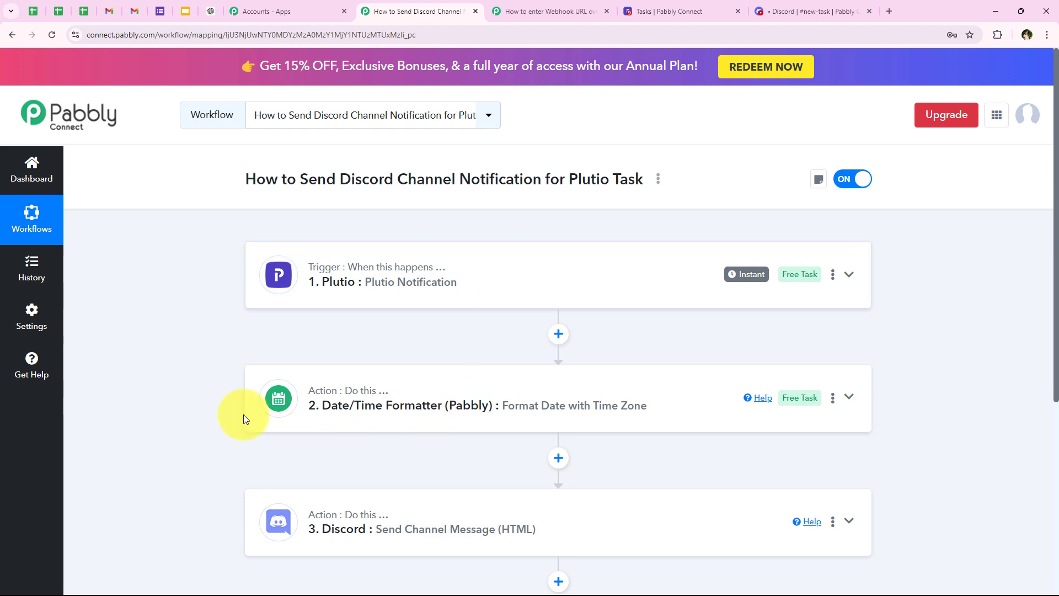
{"action": "left_click", "coordinate": [635, 5]}
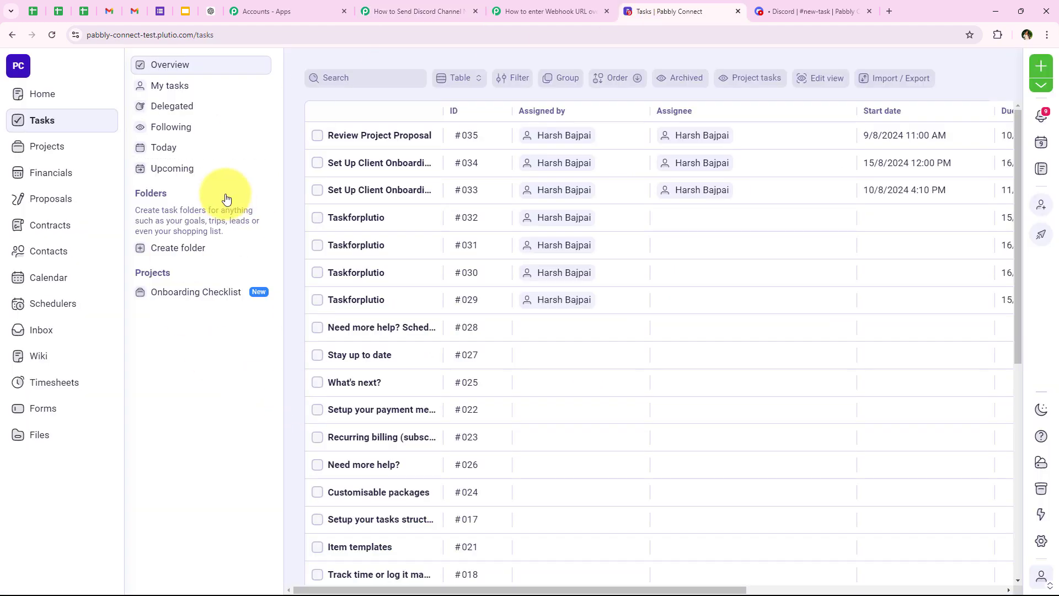
{"action": "left_click", "coordinate": [1044, 72]}
{"action": "left_click", "coordinate": [429, 168]}
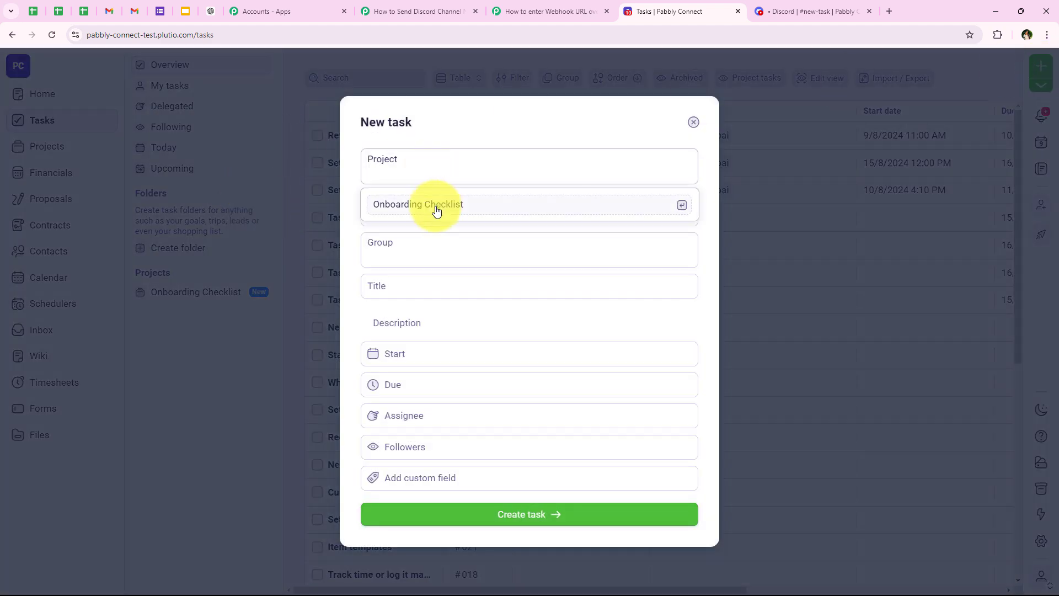
{"action": "left_click", "coordinate": [437, 211]}
- Title the task "Design New Landing Page" and describe a modern, user-friendly landing page design for the upcoming marketing campaign, optimized for conversions
{"action": "left_click", "coordinate": [350, 307]}
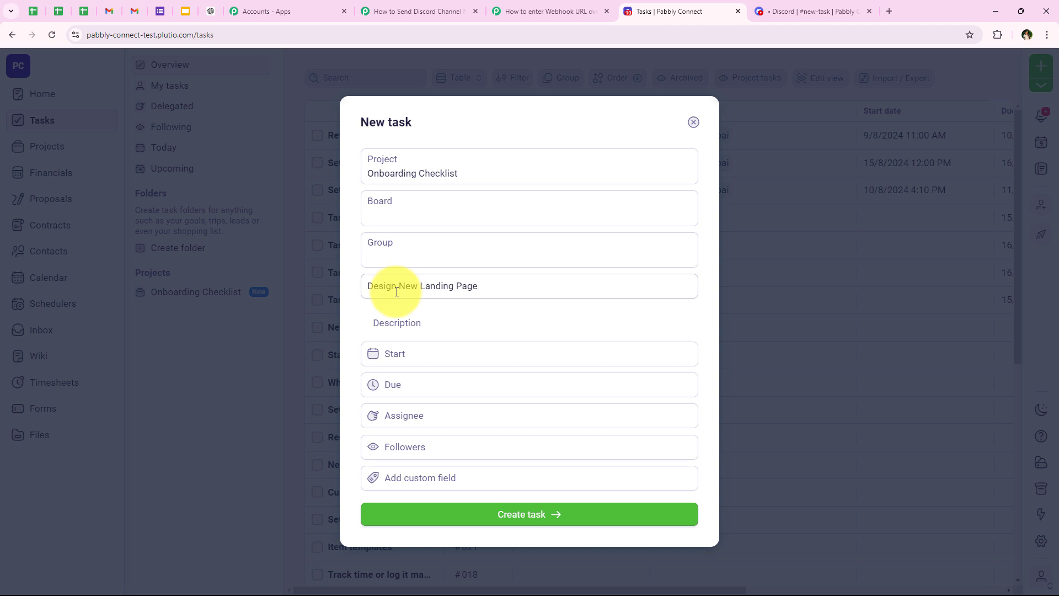
{"action": "left_click", "coordinate": [411, 325]}
{"action": "type", "text": "Create a new landing page design for the upcoming marketing campaign. The design should be modern, user-friendly, and optimized for conversions"}
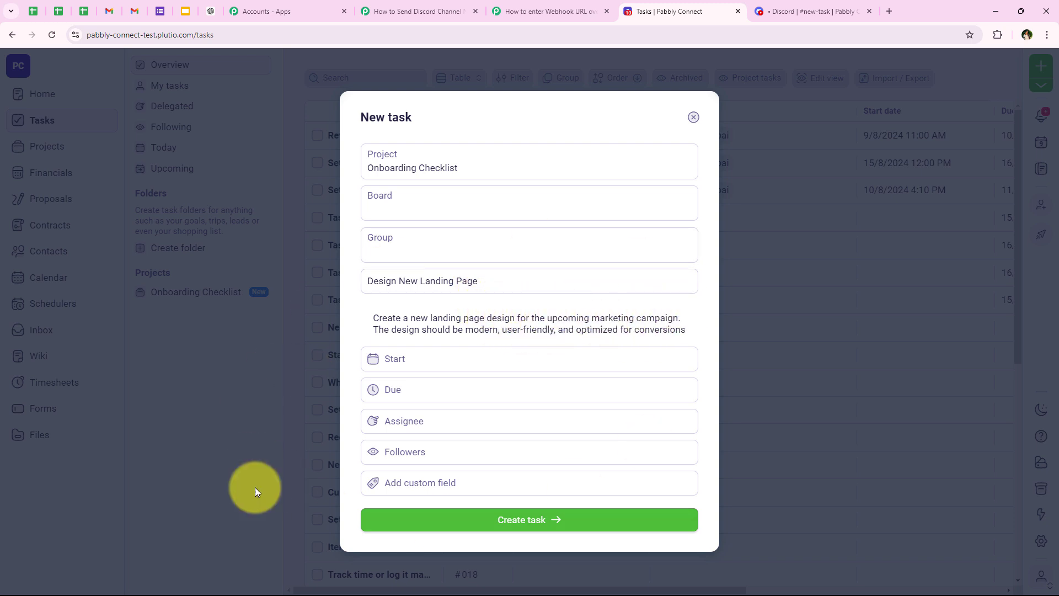
- Set the new task's start to 10 August 2024 at 3:00 PM
{"action": "left_click", "coordinate": [422, 358]}
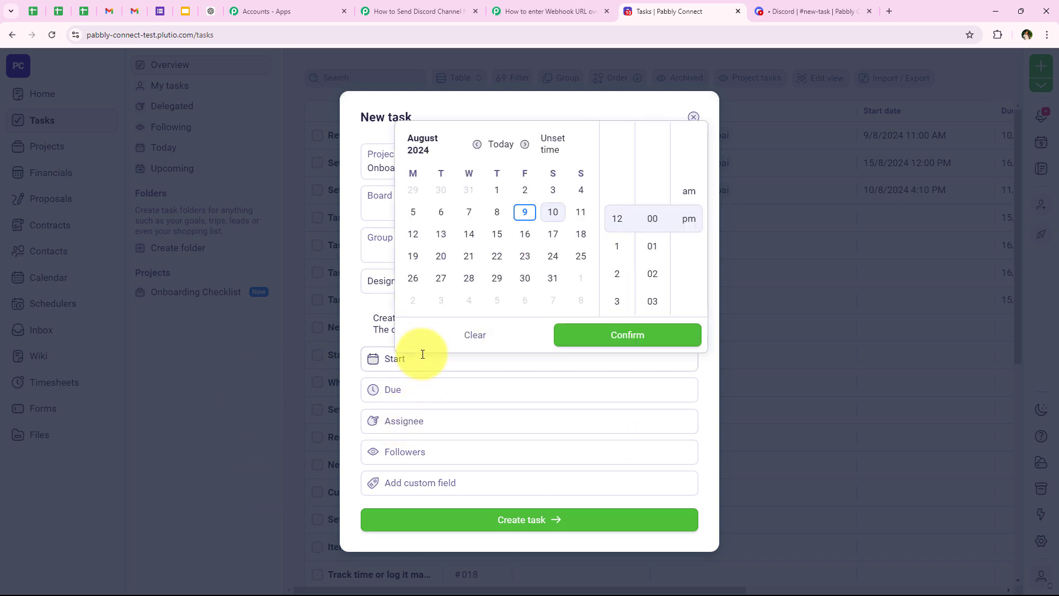
{"action": "left_click", "coordinate": [551, 215]}
{"action": "left_click", "coordinate": [616, 301]}
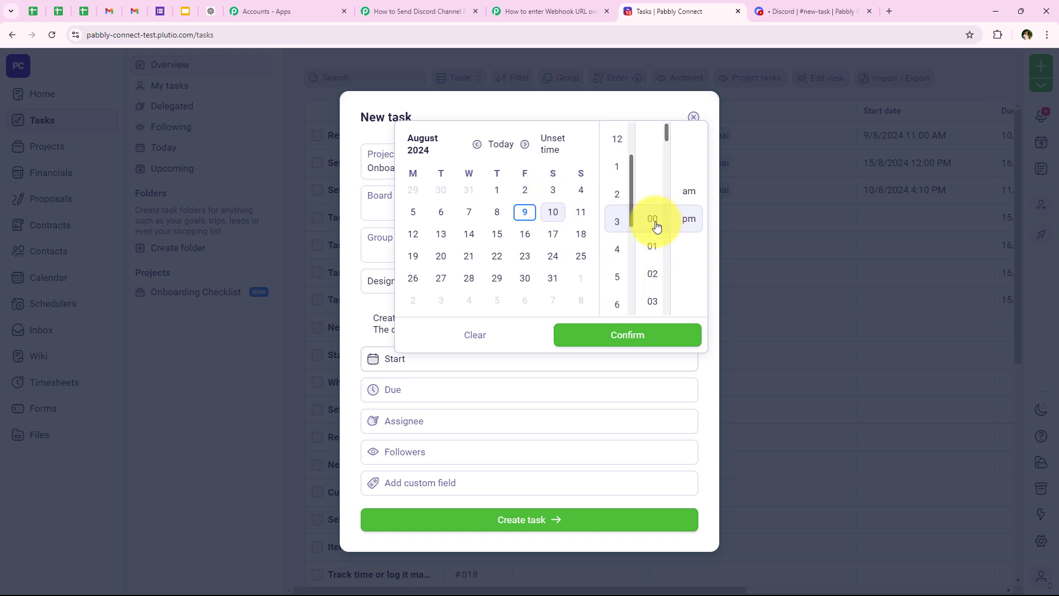
{"action": "left_click", "coordinate": [633, 326]}
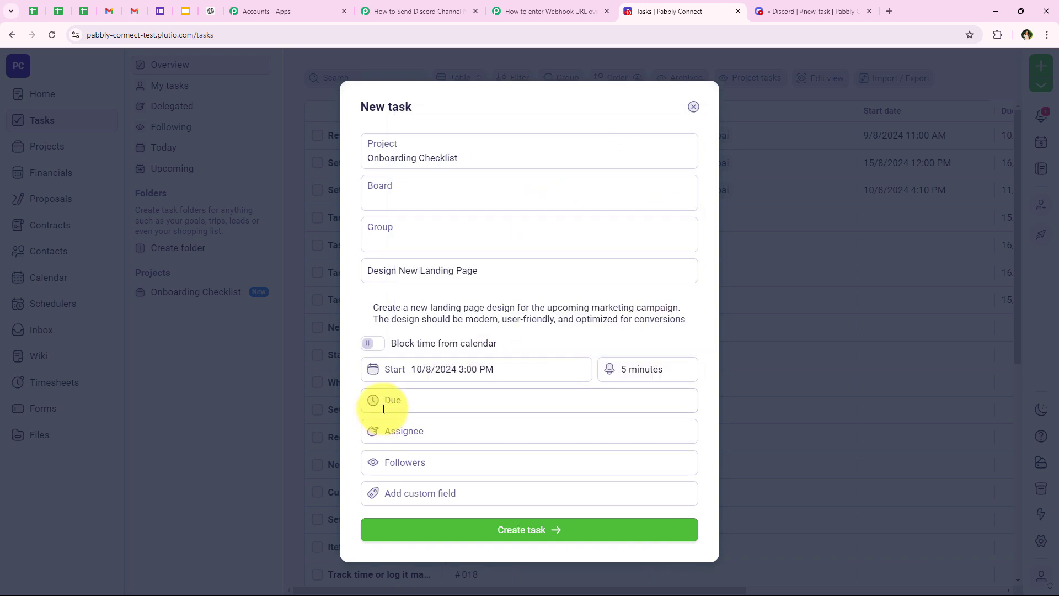
- Set the task's due date to 12 August 2024 at 3:00 PM and create the task
{"action": "left_click", "coordinate": [384, 408]}
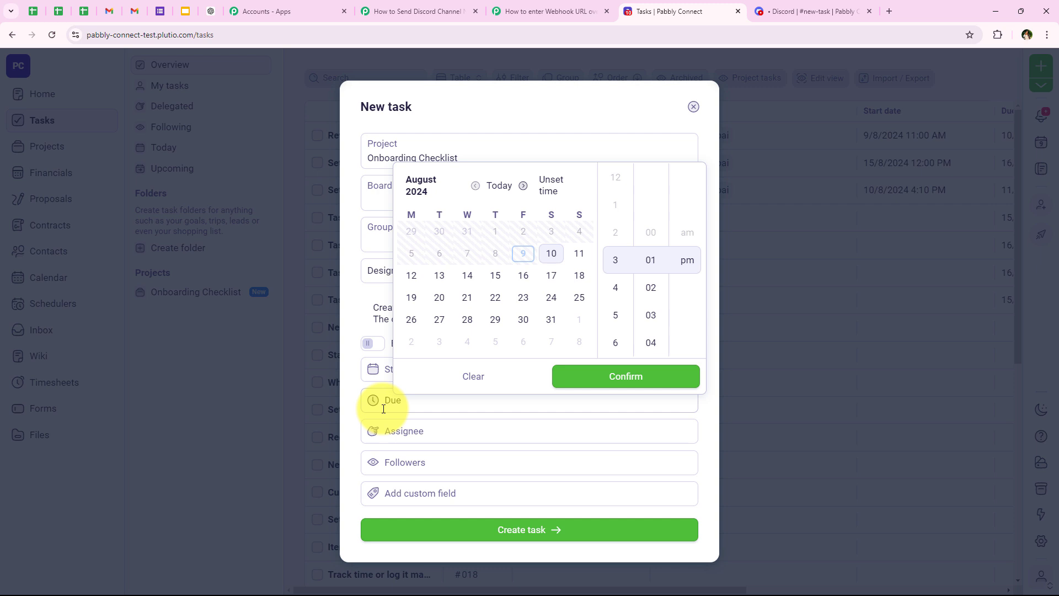
{"action": "left_click", "coordinate": [415, 278]}
{"action": "left_click", "coordinate": [650, 233]}
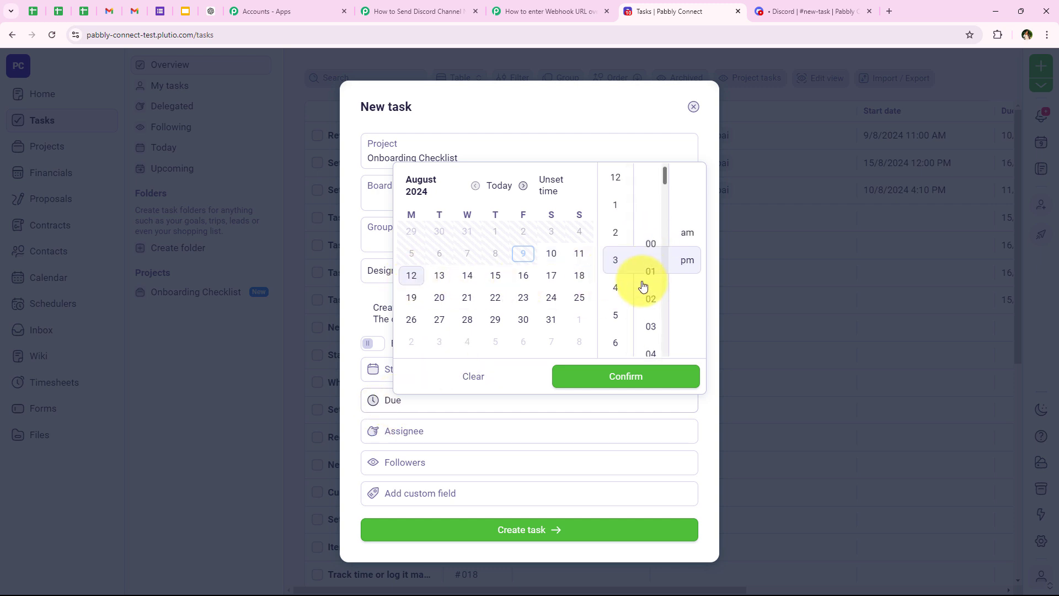
{"action": "left_click", "coordinate": [616, 381]}
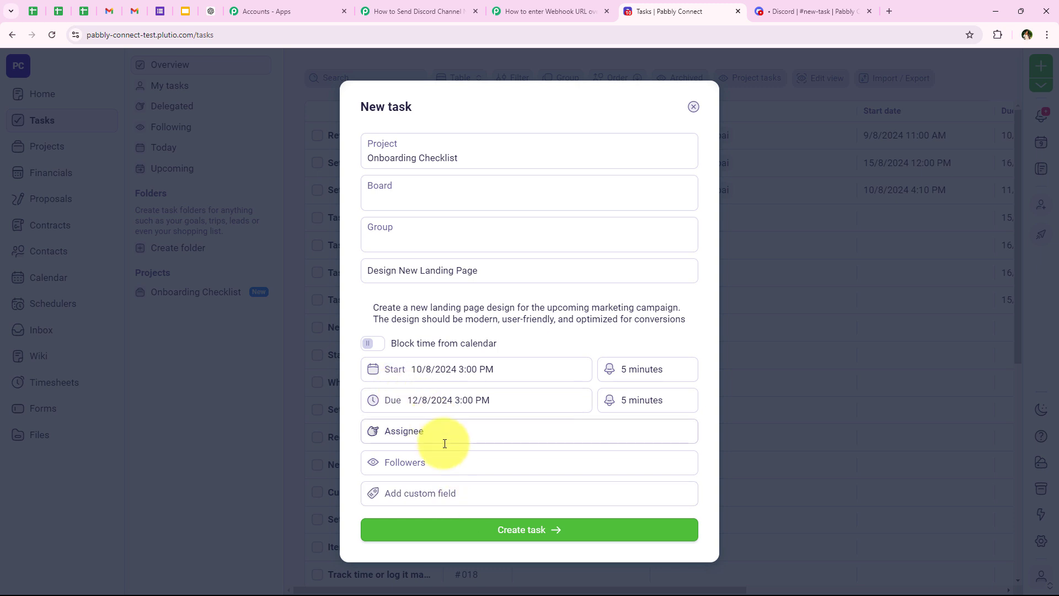
{"action": "left_click", "coordinate": [497, 531]}
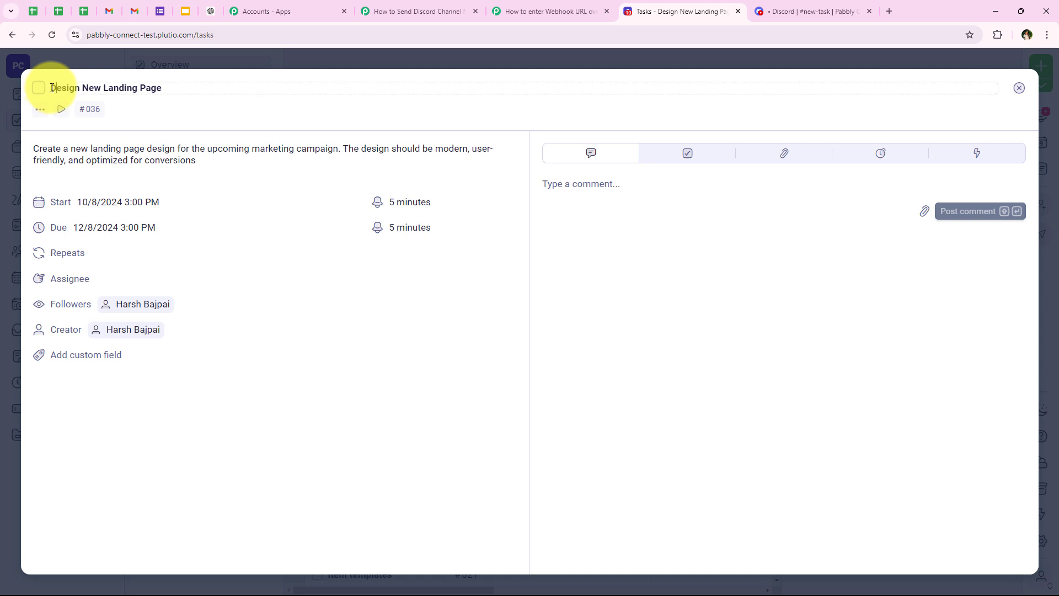
{"action": "left_click", "coordinate": [300, 359]}
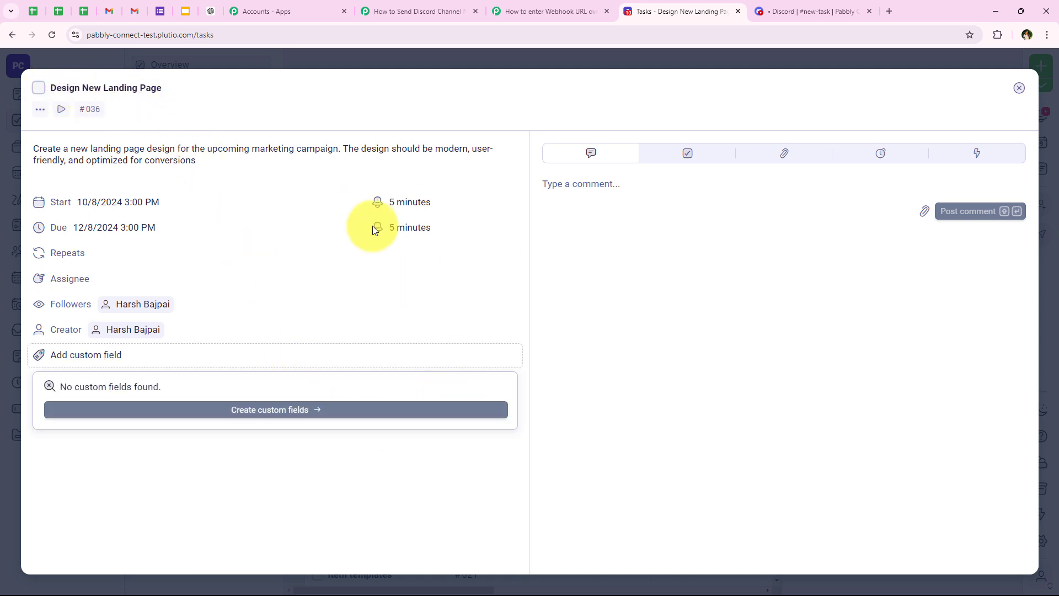
- Switch to Discord and check the task name, description and due date in the new-task channel's alert for Design New Landing Page
{"action": "left_click", "coordinate": [226, 483]}
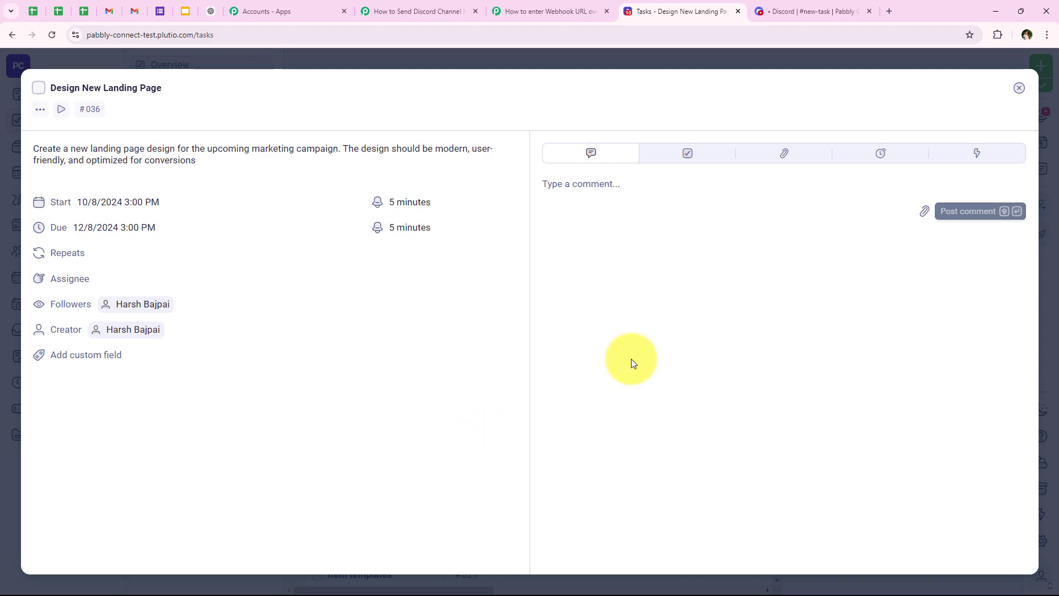
{"action": "left_click", "coordinate": [770, 10]}
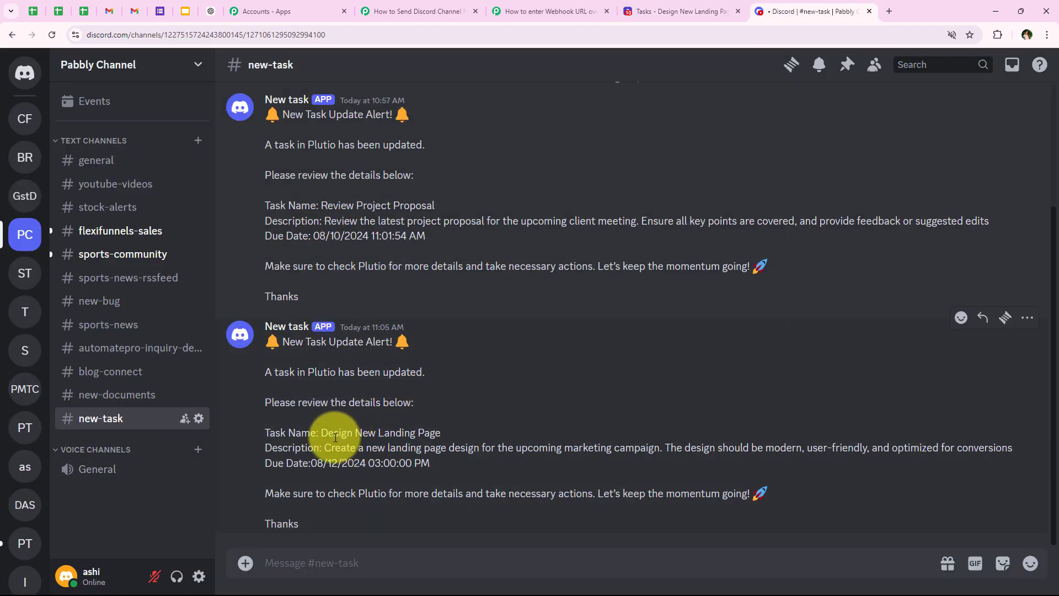
{"action": "left_click_drag", "start_coordinate": [325, 448], "coordinate": [586, 421]}
{"action": "left_click", "coordinate": [359, 484]}
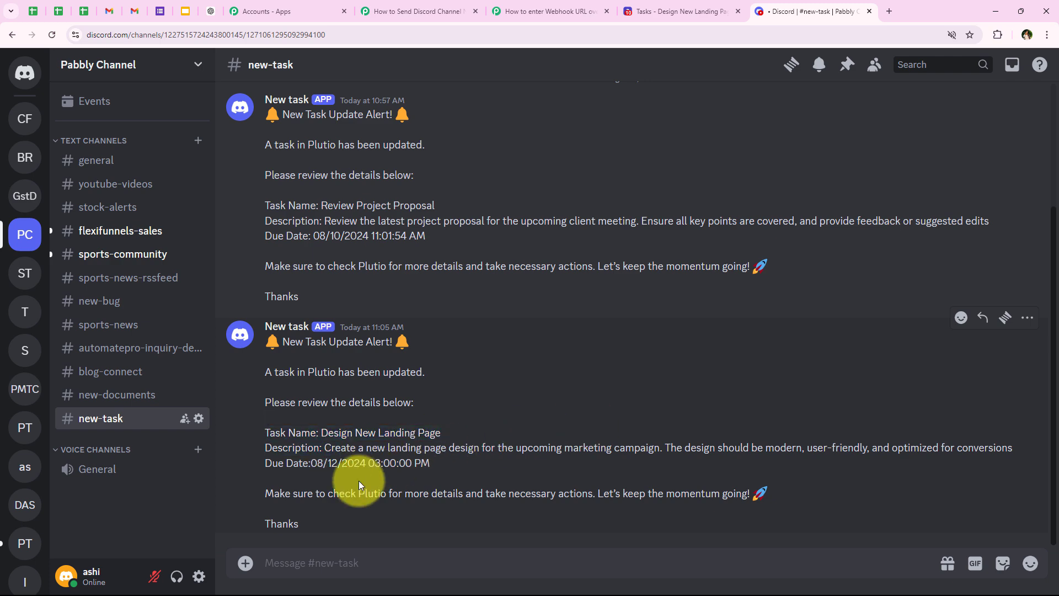
{"action": "left_click_drag", "start_coordinate": [310, 464], "coordinate": [462, 475]}
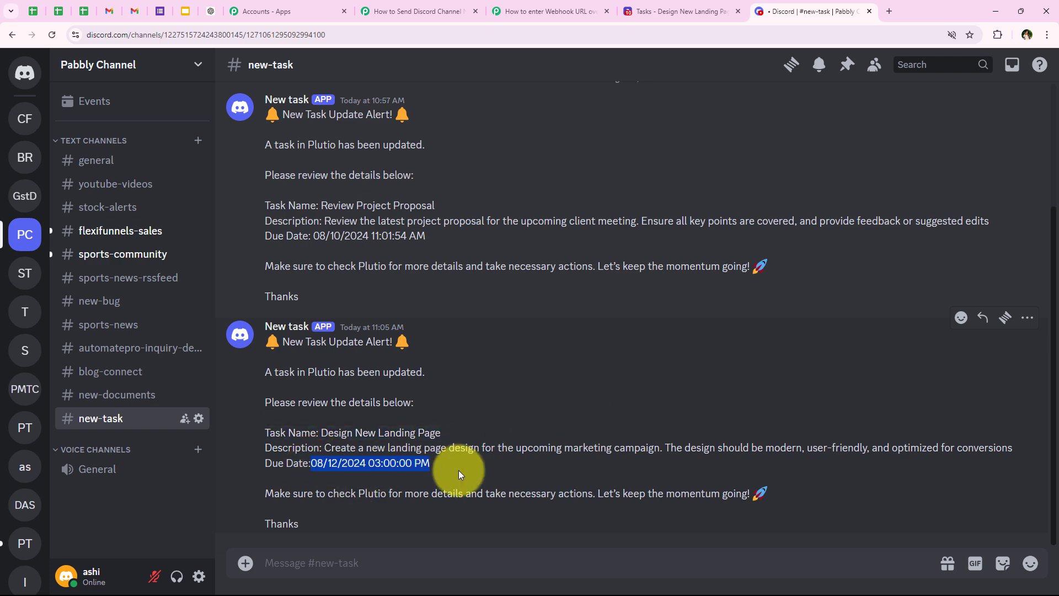
- Switch to Pabbly Connect and review the workflow's Plutio trigger, Date/Time Formatter action and Discord channel message action
{"action": "left_click", "coordinate": [435, 10]}
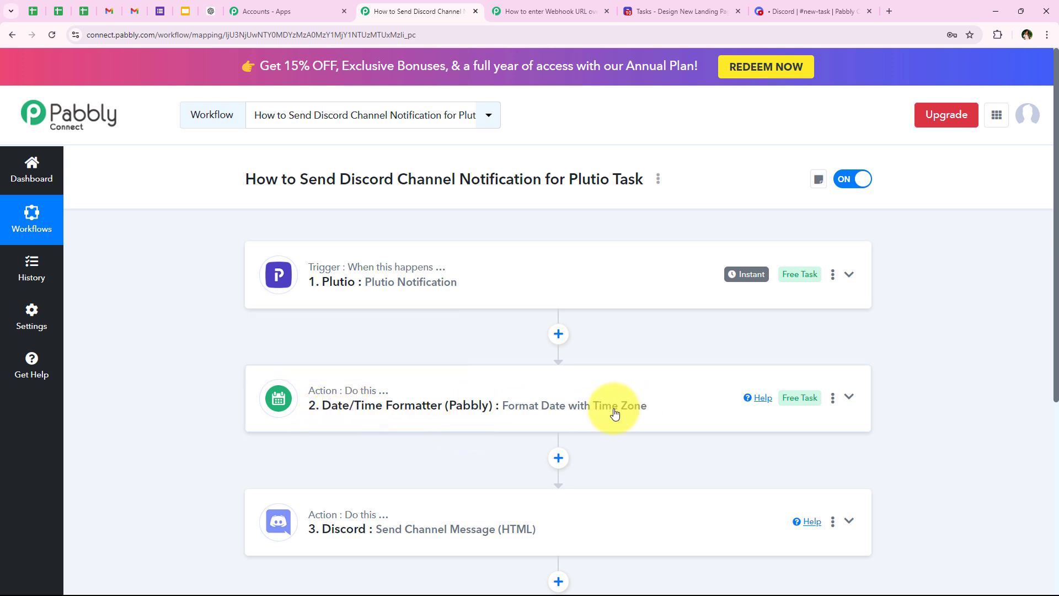
{"action": "scroll", "coordinate": [386, 411], "scroll_direction": "down", "scroll_amount": 2}
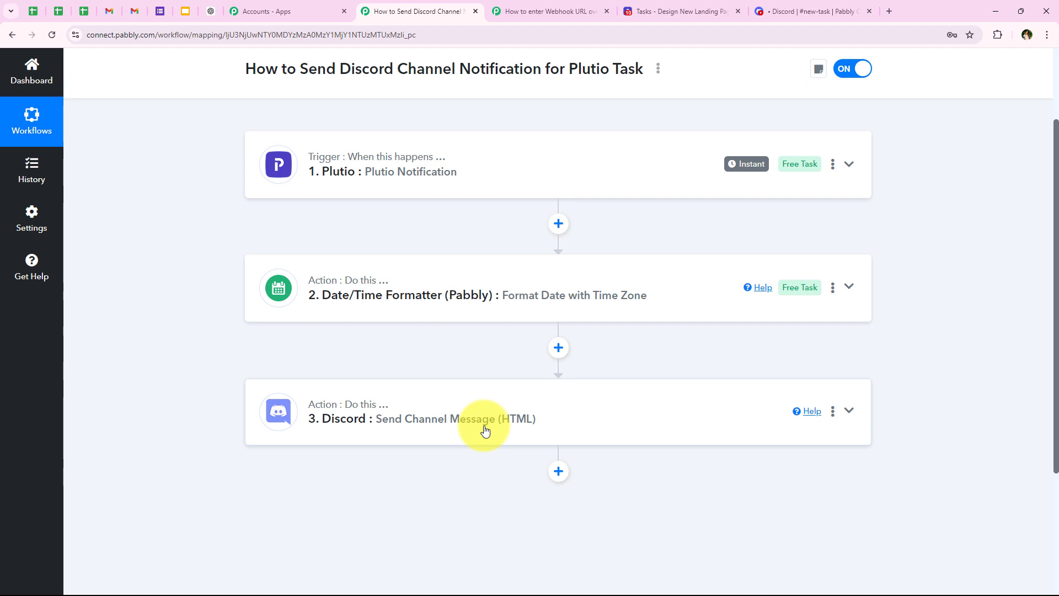
{"action": "scroll", "coordinate": [262, 422], "scroll_direction": "up", "scroll_amount": 2}
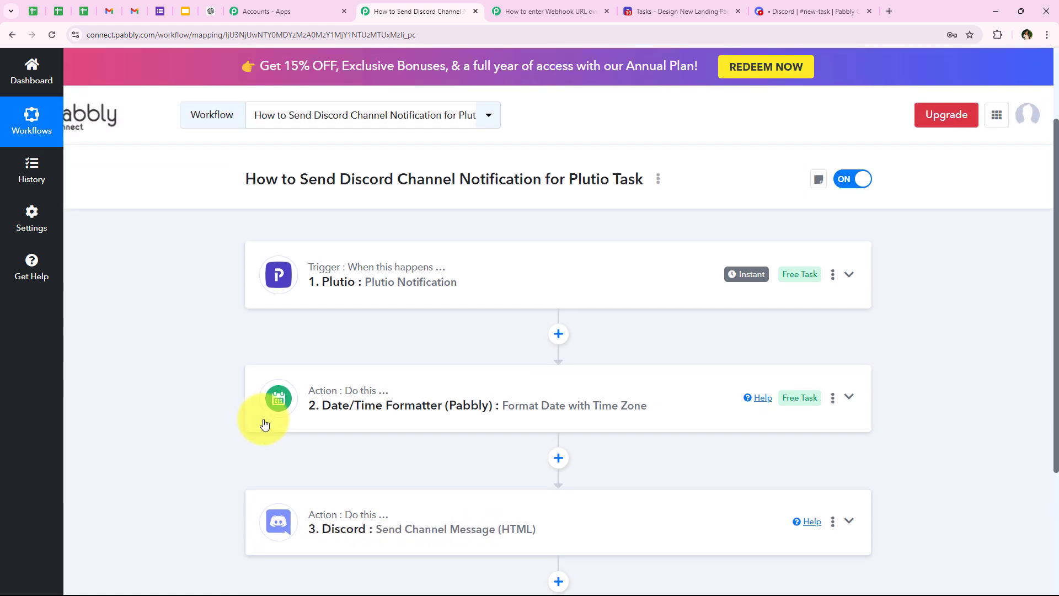
{"action": "scroll", "coordinate": [271, 332], "scroll_direction": "down", "scroll_amount": 1}
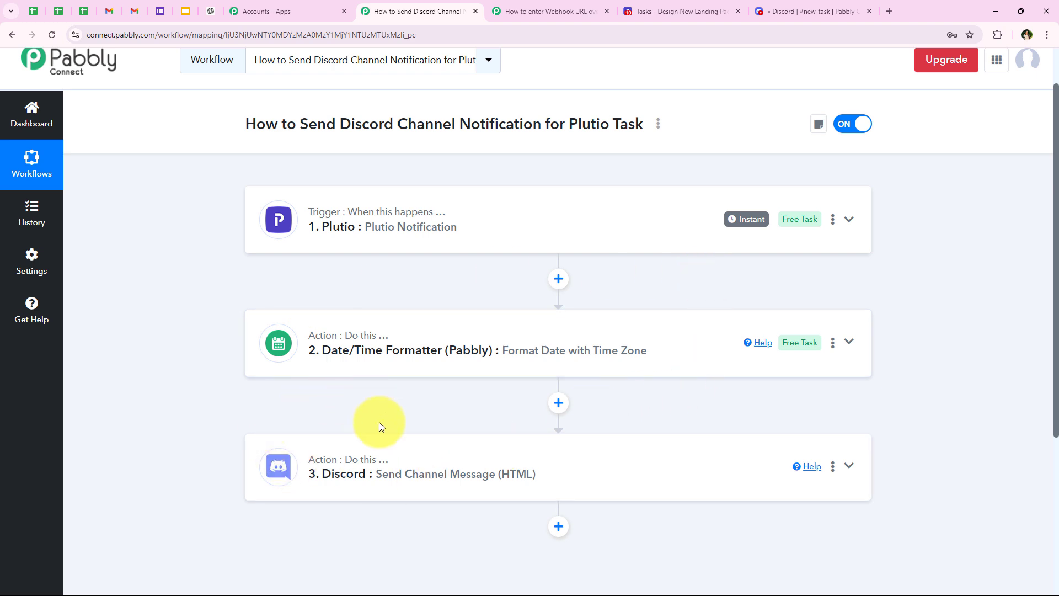
{"action": "scroll", "coordinate": [244, 481], "scroll_direction": "up", "scroll_amount": 1}
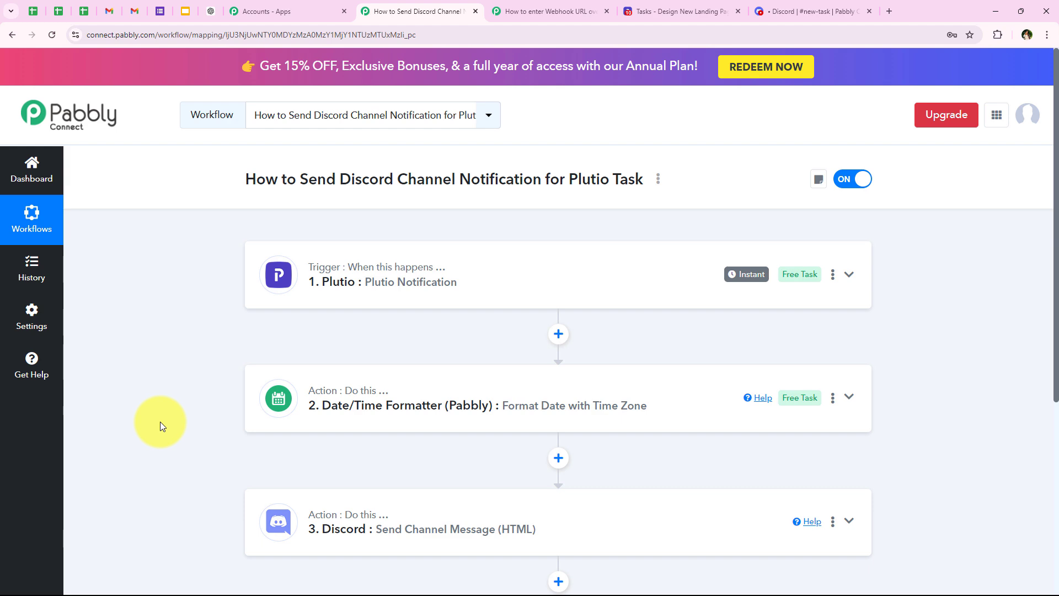
- Look over both Plutio task alerts in Discord's new-task channel and return to the Pabbly Connect workflow
{"action": "left_click", "coordinate": [805, 11]}
{"action": "scroll", "coordinate": [567, 403], "scroll_direction": "up", "scroll_amount": 2}
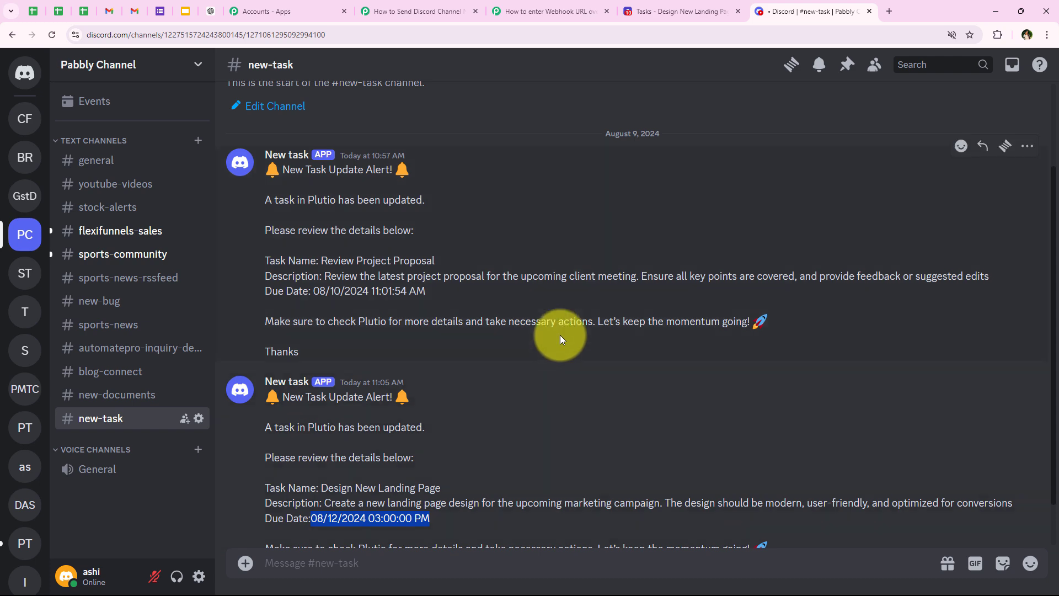
{"action": "scroll", "coordinate": [490, 395], "scroll_direction": "down", "scroll_amount": 3}
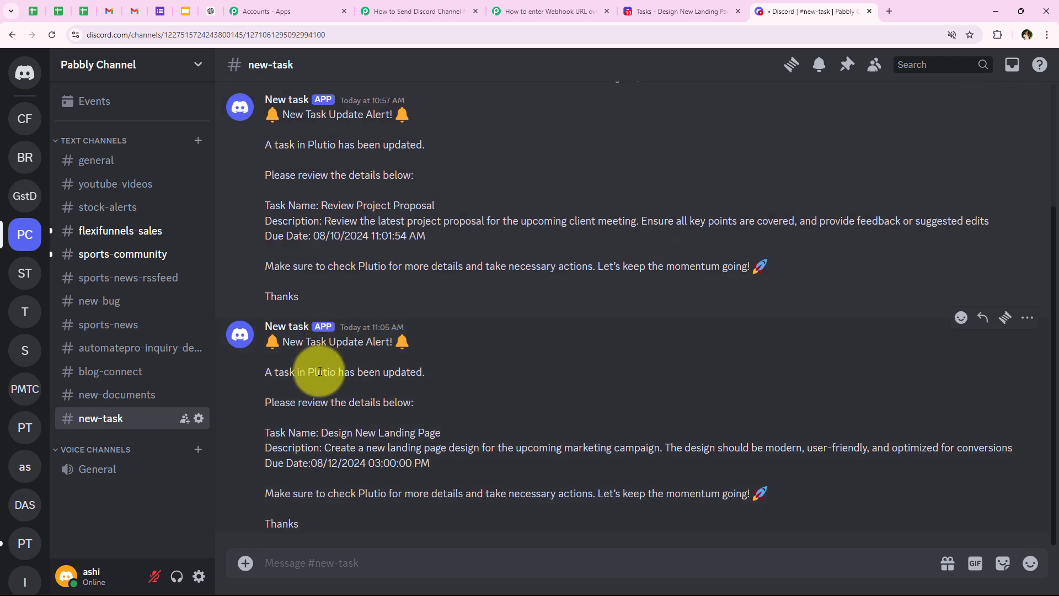
{"action": "key", "text": "ctrl+shift+Tab"}
{"action": "key", "text": "ctrl+shift+Tab"}
{"action": "key", "text": "ctrl+shift+Tab"}
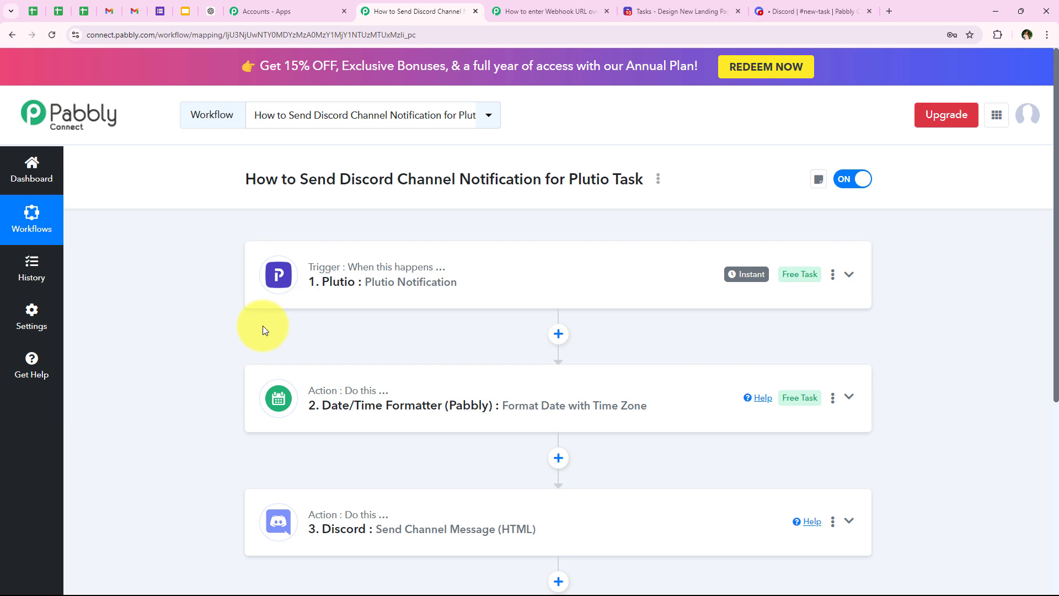